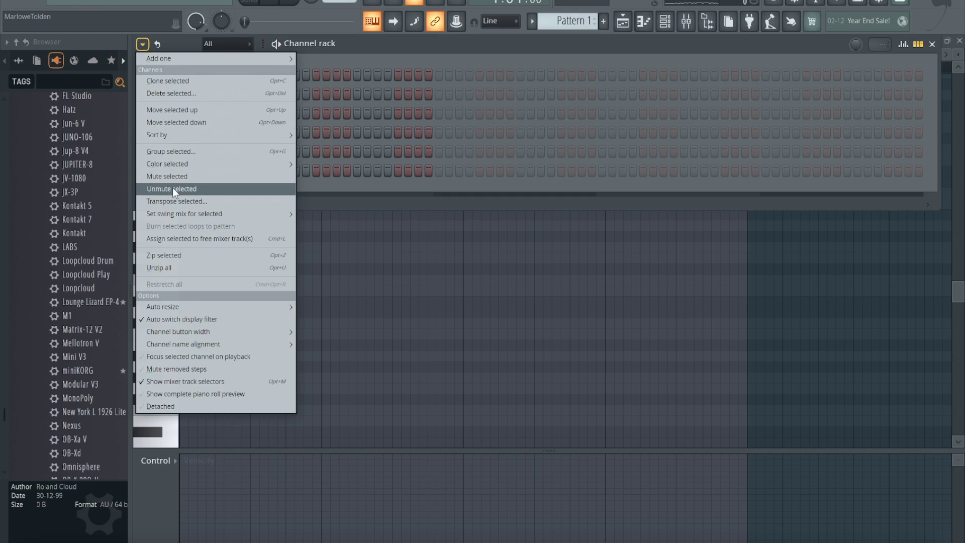
{"action": "left_click", "coordinate": [342, 57]}
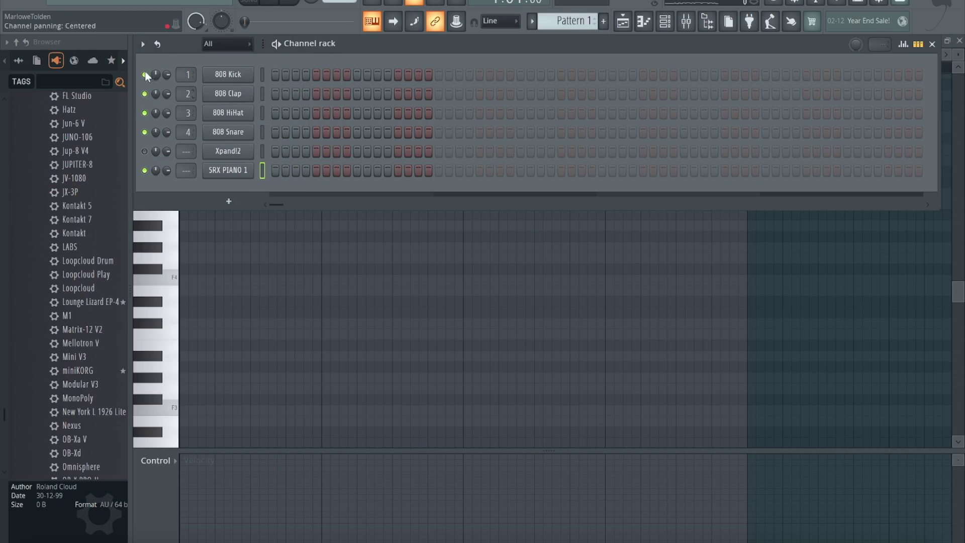
{"action": "left_click", "coordinate": [144, 44]}
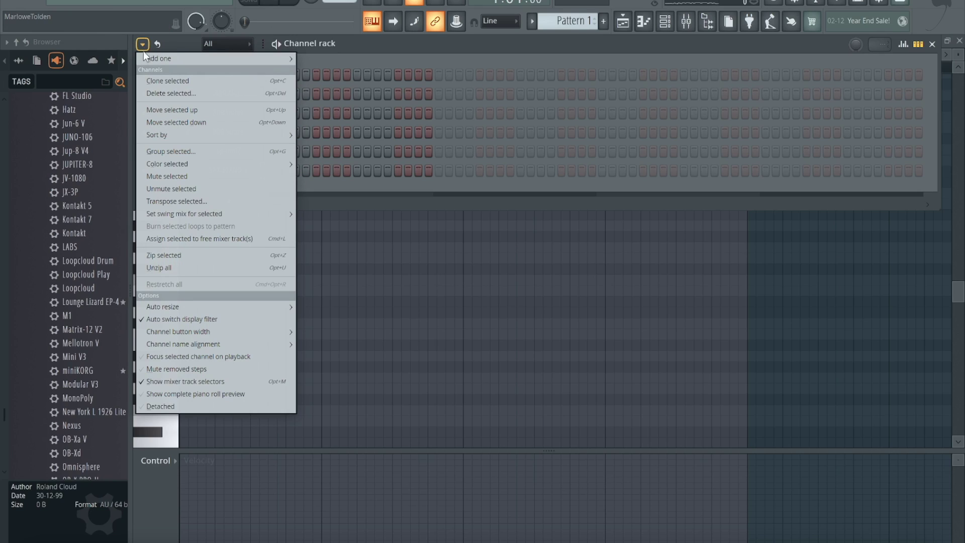
{"action": "left_click", "coordinate": [313, 191]}
Open the piano roll for the SRX PIANO 1 channel.
{"action": "right_click", "coordinate": [241, 173]}
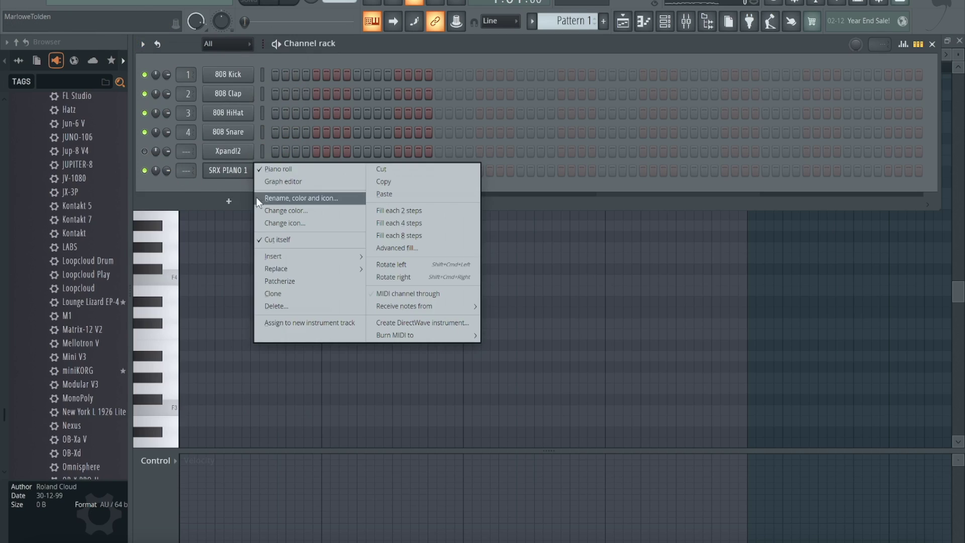
{"action": "left_click", "coordinate": [279, 171]}
{"action": "right_click", "coordinate": [243, 168]}
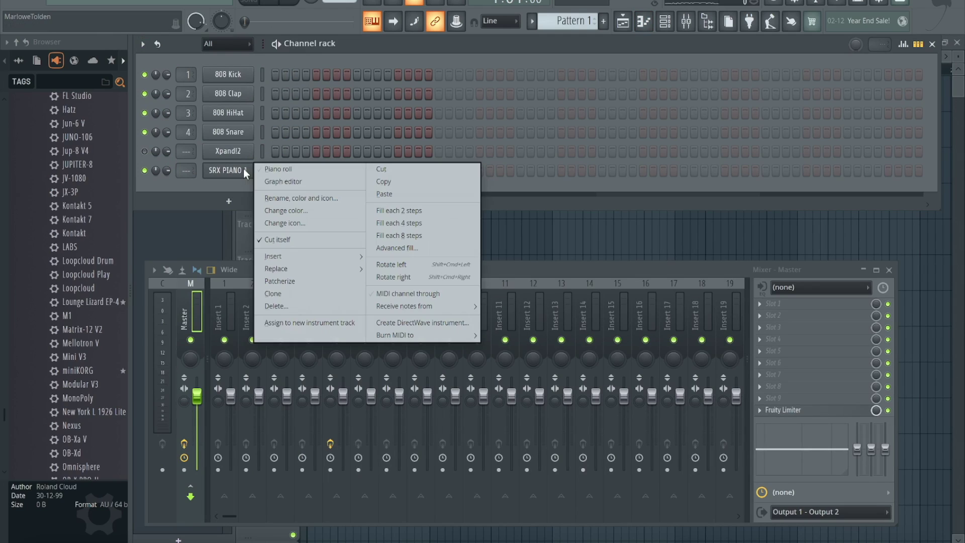
{"action": "left_click", "coordinate": [284, 170]}
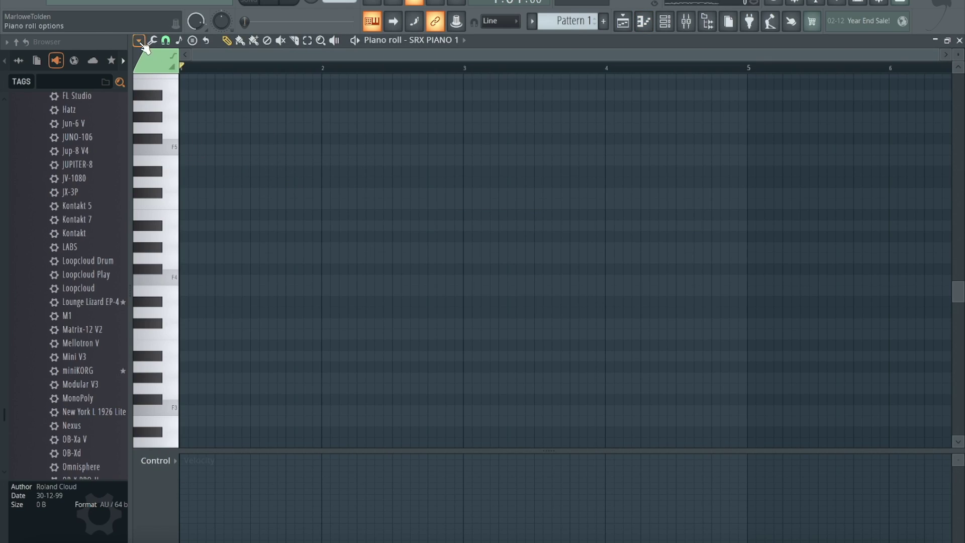
Set the piano roll's scale highlighting to Minor Natural (Aeolian) with F# as the root note.
{"action": "left_click", "coordinate": [139, 41]}
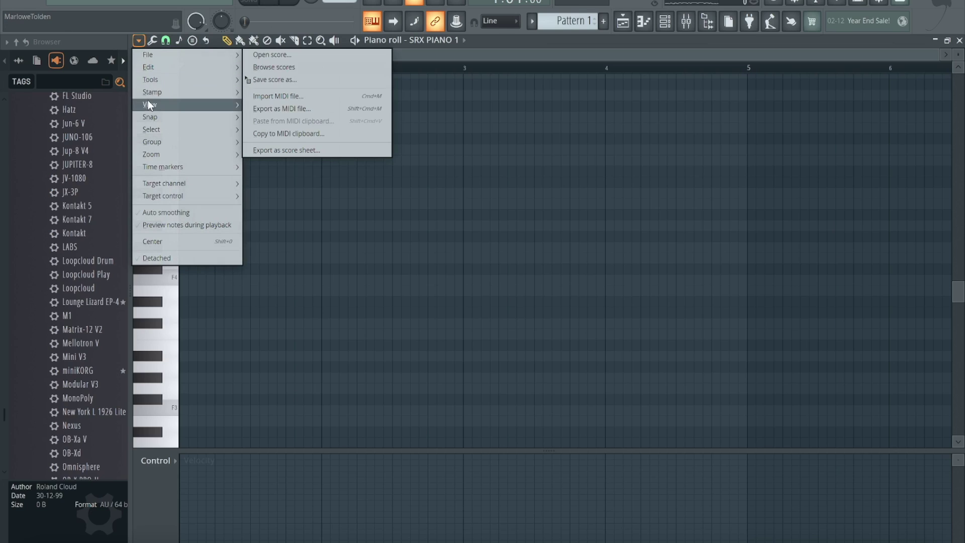
{"action": "mouse_move", "coordinate": [152, 106]}
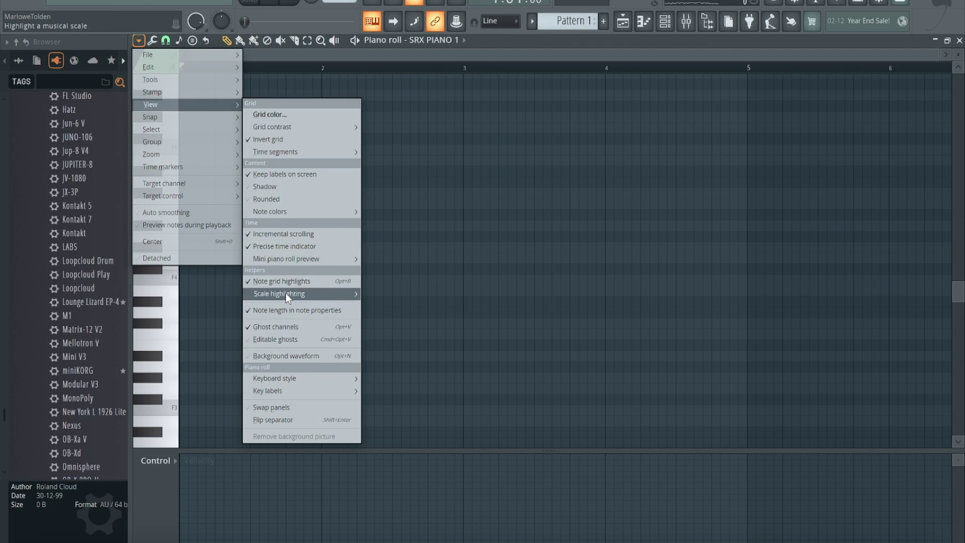
{"action": "mouse_move", "coordinate": [286, 294]}
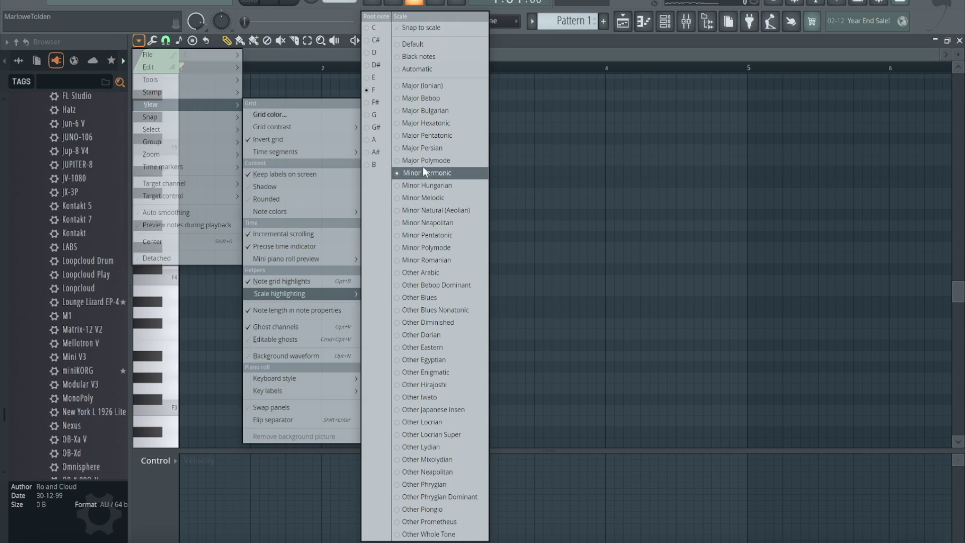
{"action": "left_click", "coordinate": [412, 212]}
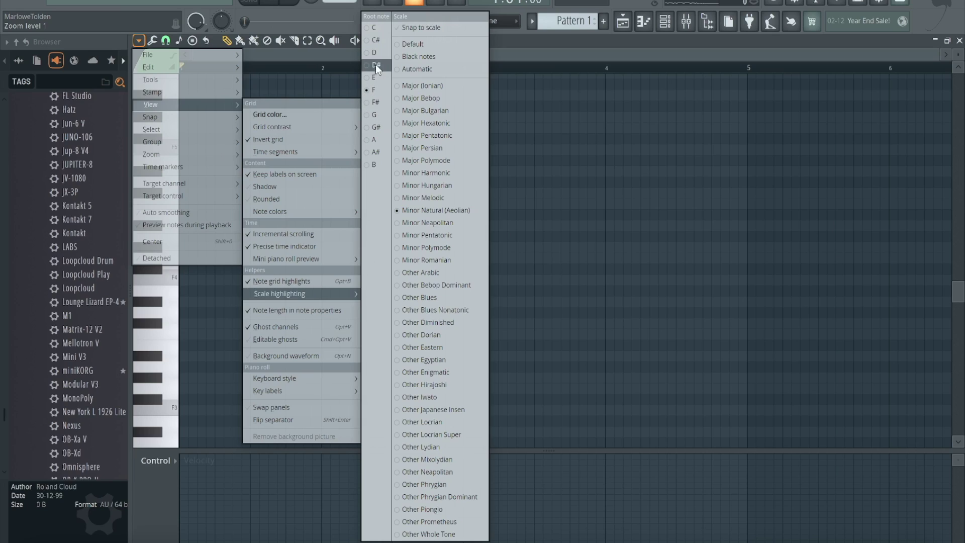
{"action": "left_click", "coordinate": [373, 103]}
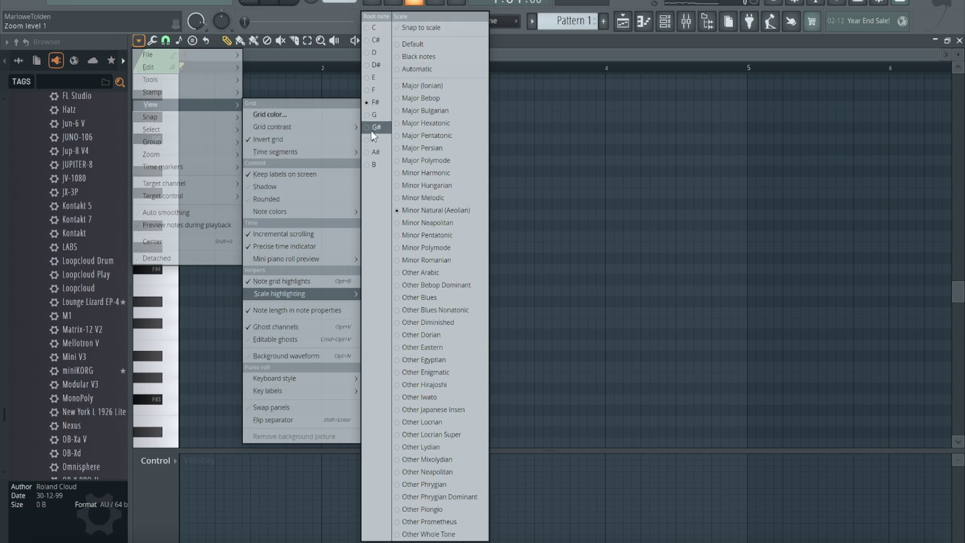
{"action": "left_click", "coordinate": [225, 228]}
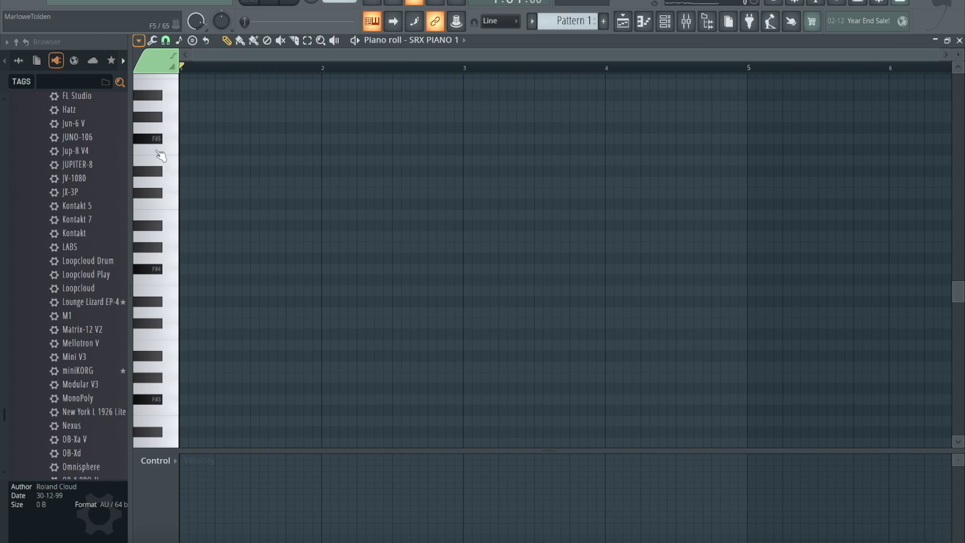
Draw the first chord in bar 1 with one-bar-long notes F#4, A4 and C#5.
{"action": "left_click", "coordinate": [188, 272]}
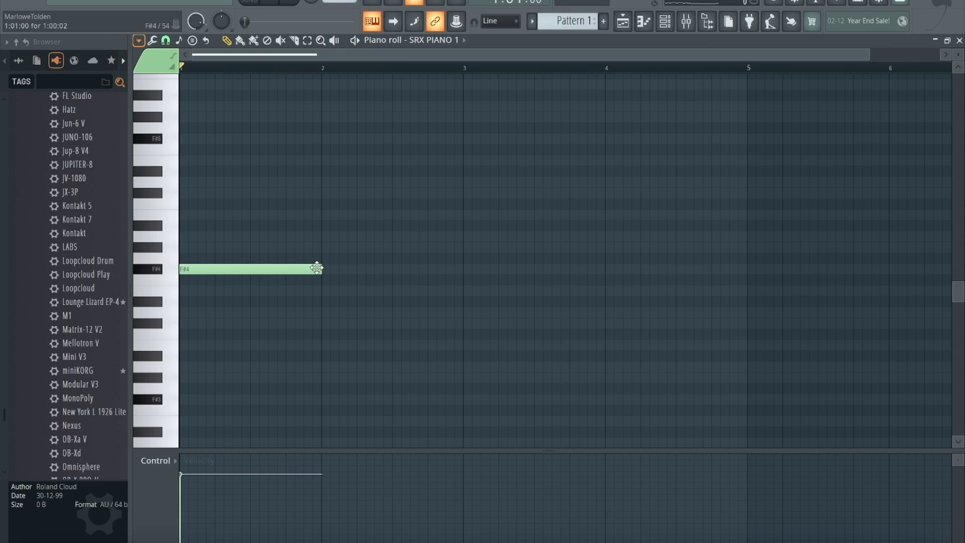
{"action": "left_click_drag", "start_coordinate": [320, 270], "coordinate": [251, 271]}
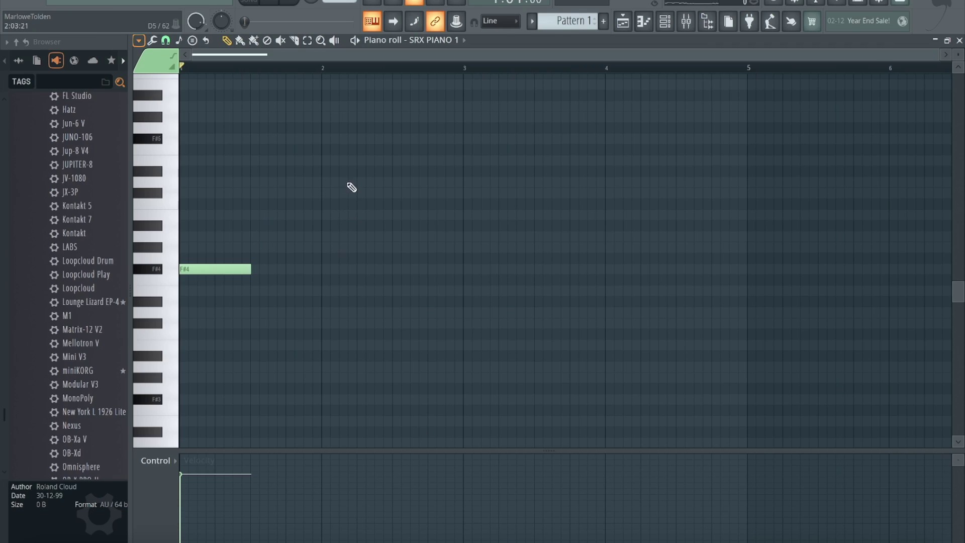
{"action": "left_click_drag", "start_coordinate": [254, 267], "coordinate": [323, 271]}
{"action": "left_click", "coordinate": [184, 236]}
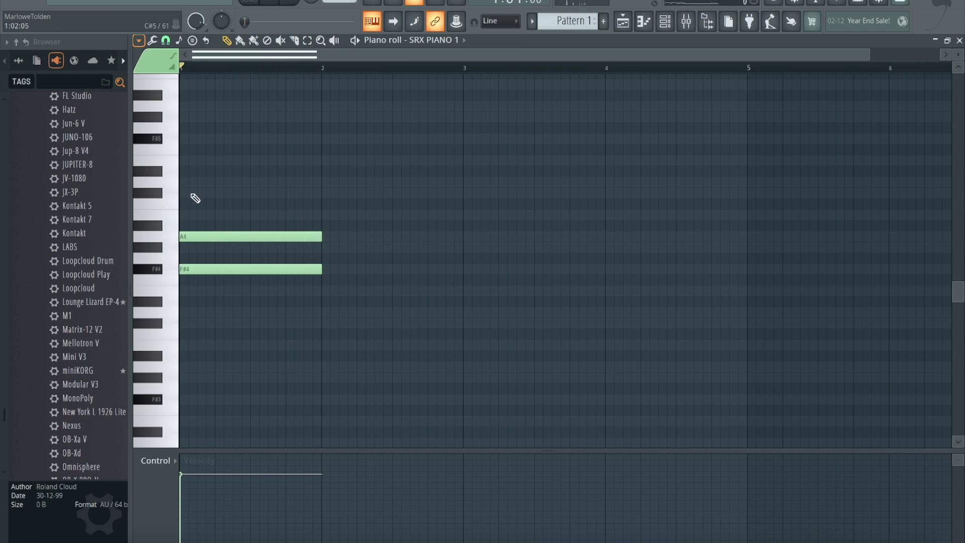
{"action": "left_click", "coordinate": [184, 194]}
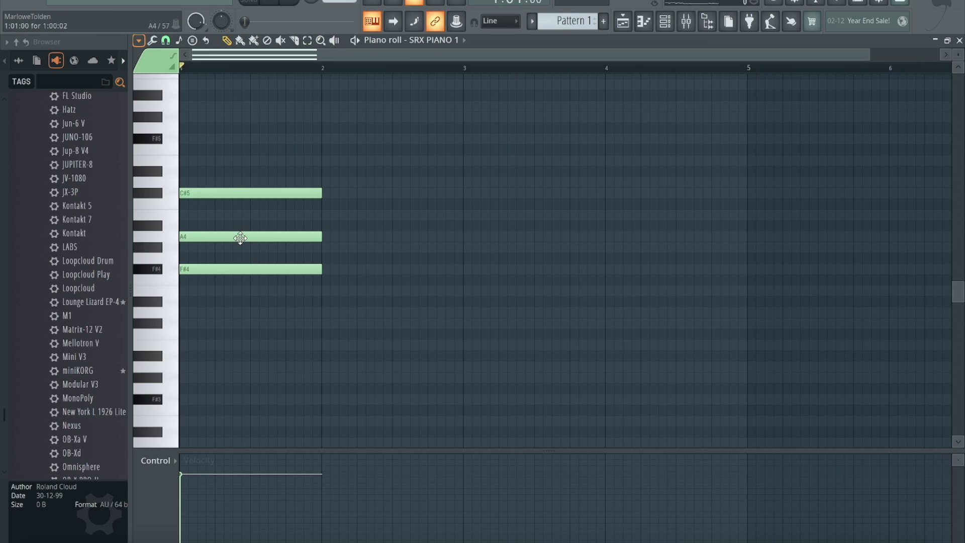
{"action": "mouse_move", "coordinate": [240, 238]}
{"action": "left_mouse_down"}
{"action": "mouse_move", "coordinate": [237, 251]}
{"action": "mouse_move", "coordinate": [239, 233]}
{"action": "left_mouse_up"}
Add the second chord in bar 2 with one-bar-long notes F#4, A4 and D5.
{"action": "left_click", "coordinate": [327, 254]}
{"action": "mouse_move", "coordinate": [452, 255]}
{"action": "left_mouse_down"}
{"action": "mouse_move", "coordinate": [453, 289]}
{"action": "mouse_move", "coordinate": [452, 262]}
{"action": "left_mouse_up"}
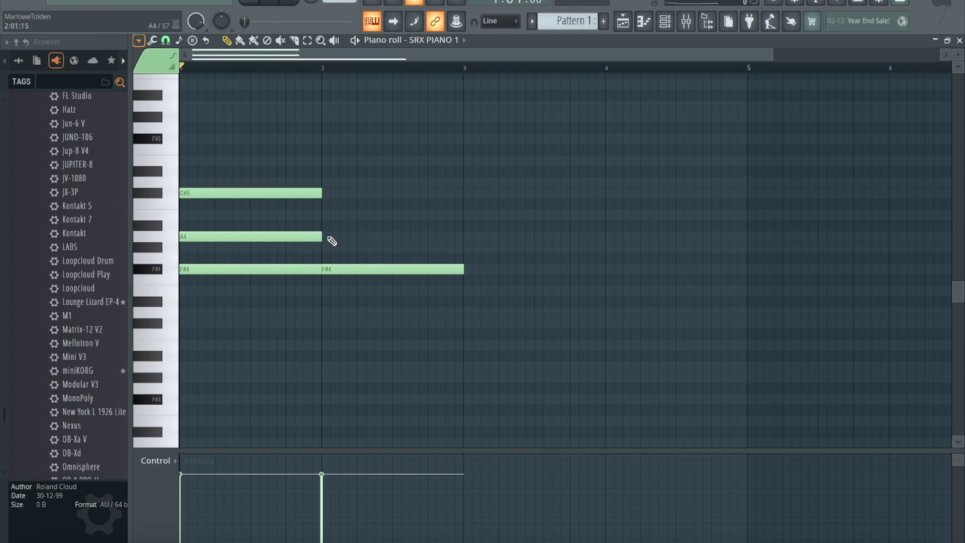
{"action": "left_click", "coordinate": [324, 236]}
{"action": "left_click", "coordinate": [324, 182]}
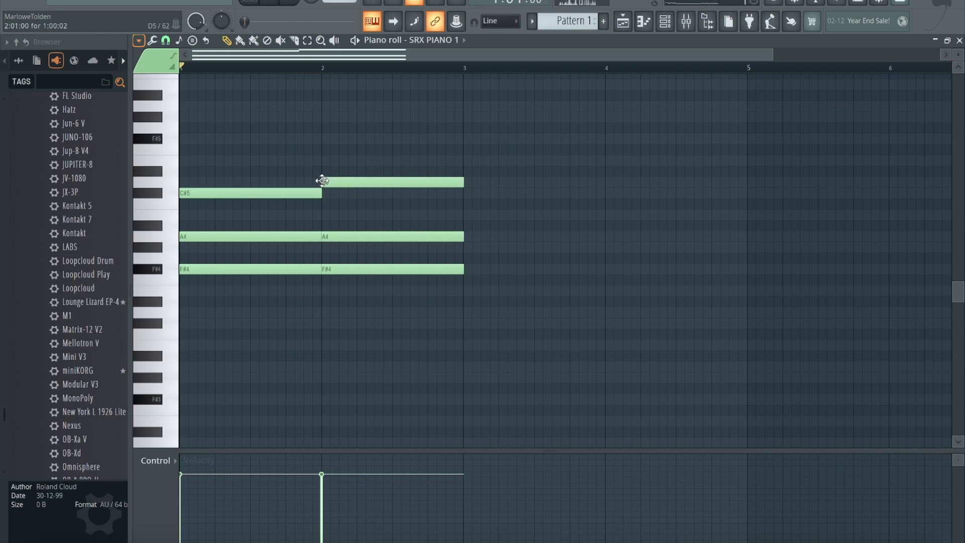
Add the third chord in bar 3 with one-bar-long notes G#4, B4 and E5.
{"action": "left_click", "coordinate": [465, 247]}
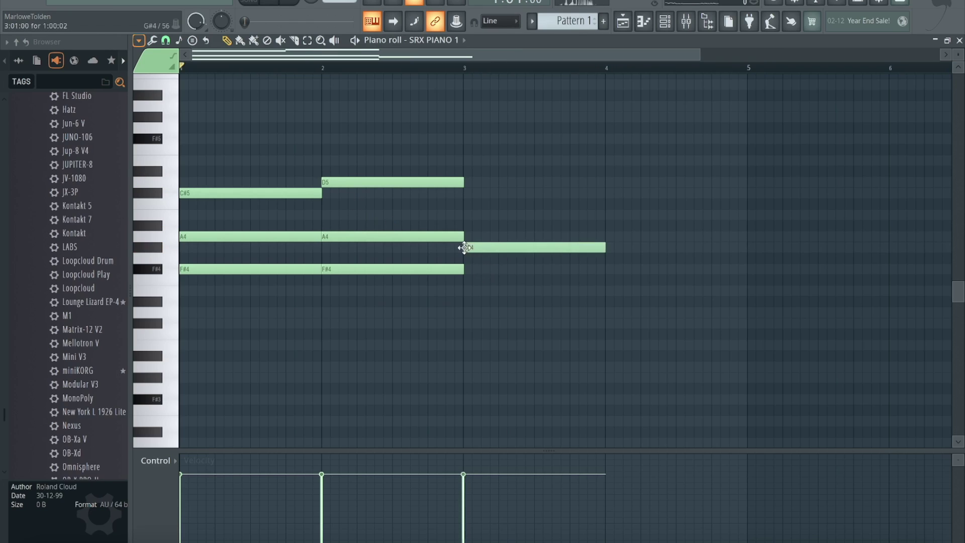
{"action": "left_click", "coordinate": [465, 214]}
{"action": "left_click", "coordinate": [466, 161]}
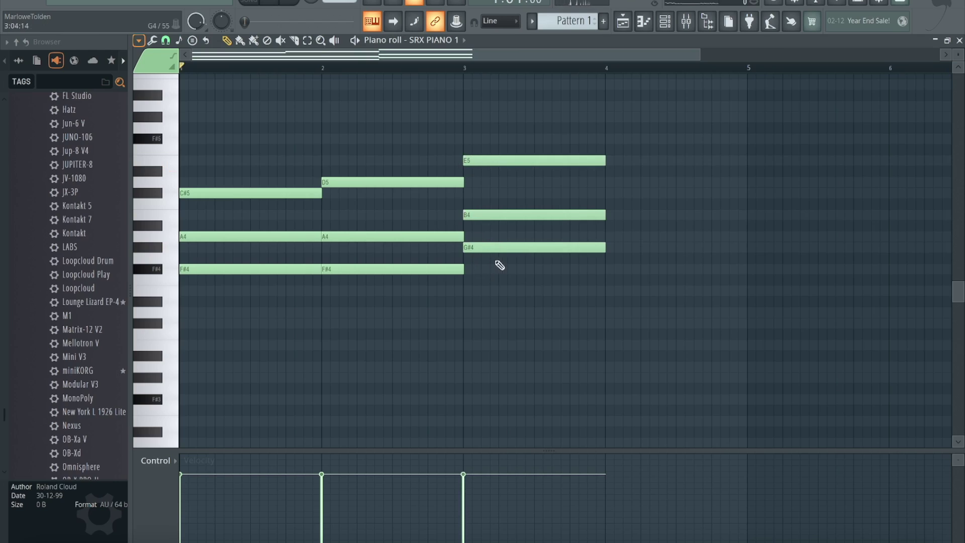
Add the fourth chord in bar 4 with one-bar-long notes D5, A4 and E4.
{"action": "left_click", "coordinate": [608, 183]}
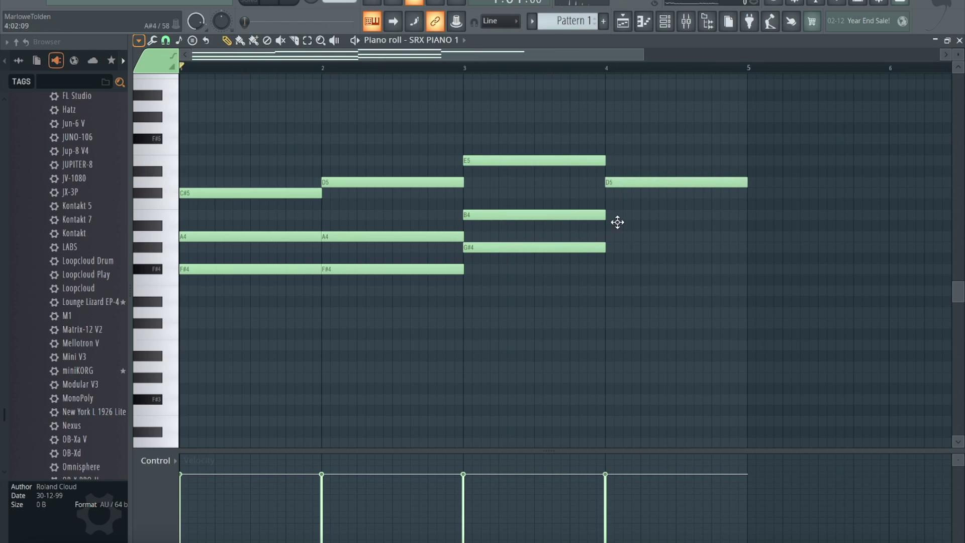
{"action": "left_click", "coordinate": [610, 236]}
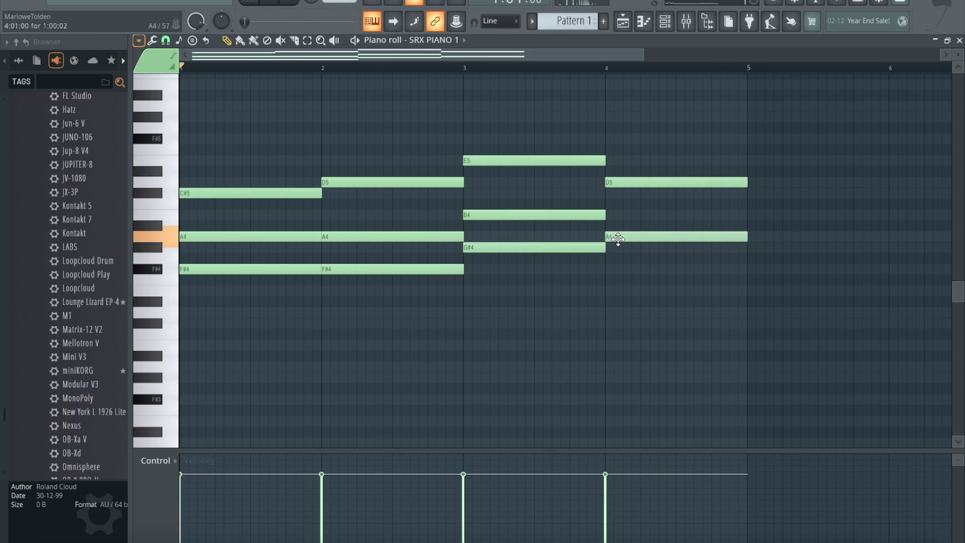
{"action": "left_click", "coordinate": [610, 291]}
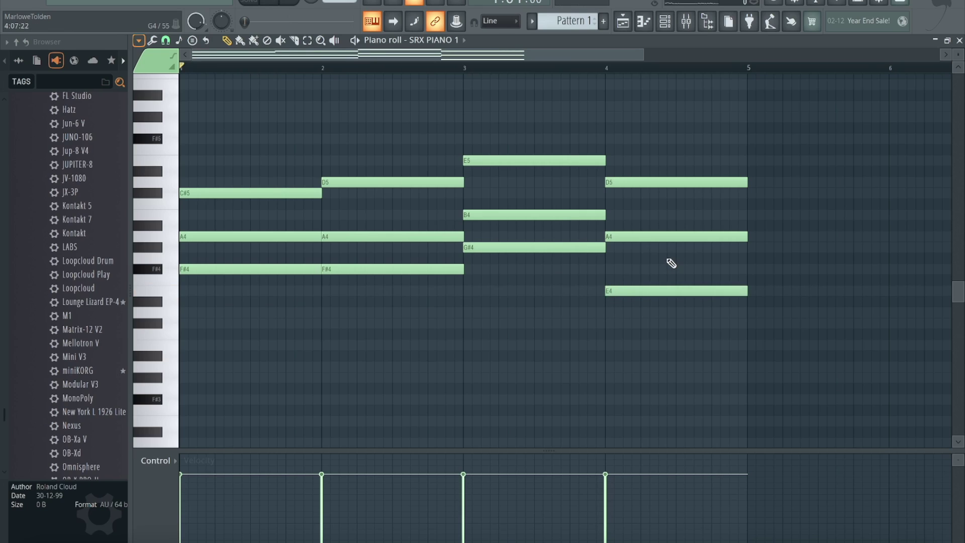
Play back the four-bar chord progression to hear how it sounds, and stop playback in the last bar.
{"action": "key", "text": "space"}
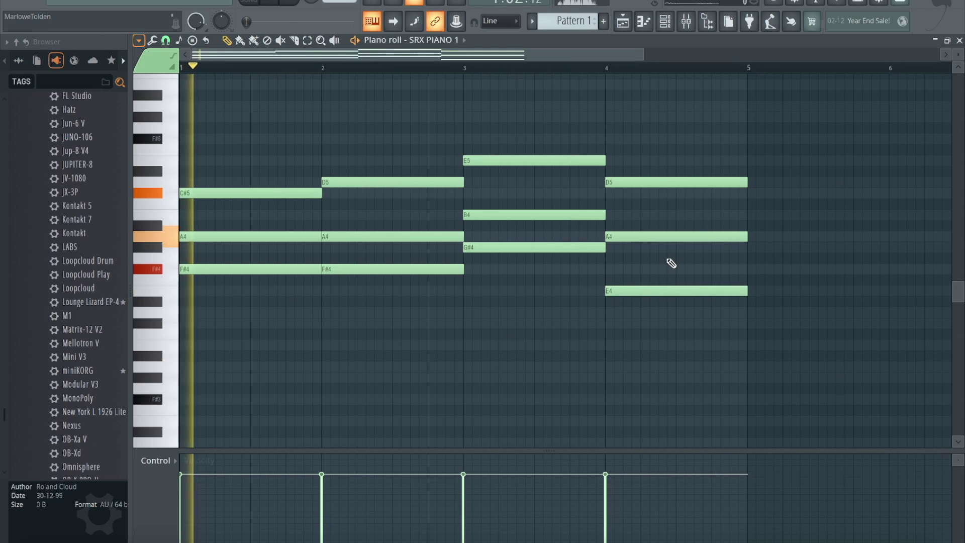
{"action": "scroll", "coordinate": [617, 268], "scroll_direction": "down", "scroll_amount": 3}
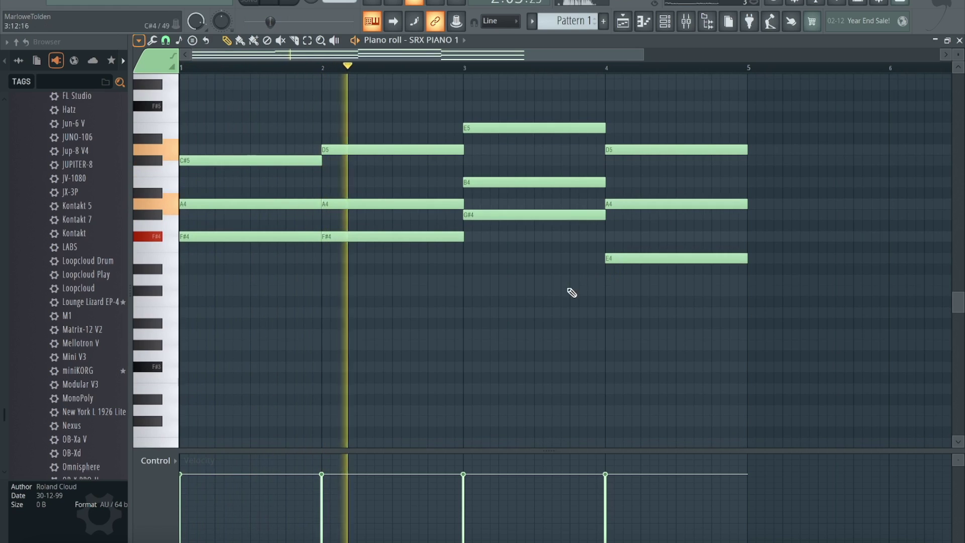
{"action": "scroll", "coordinate": [574, 291], "scroll_direction": "up", "scroll_amount": 3}
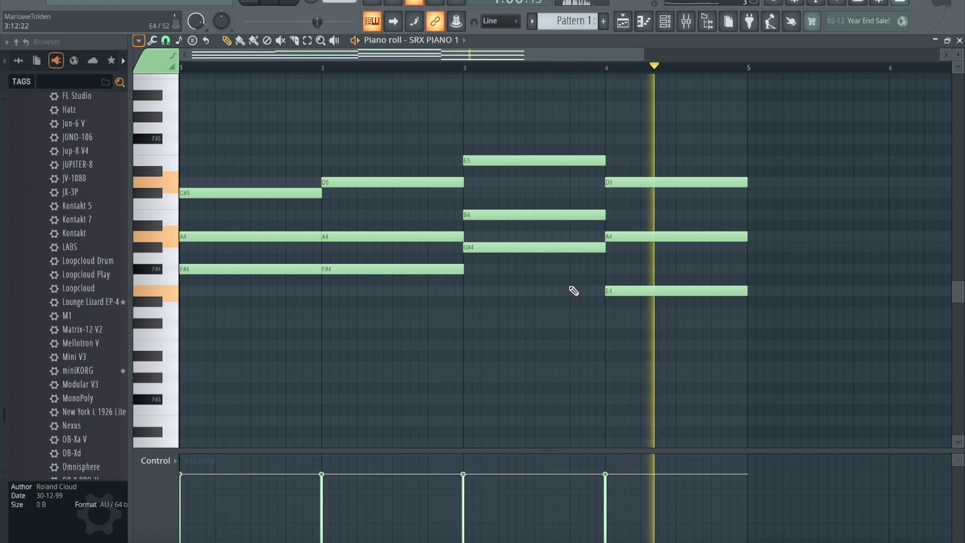
{"action": "key", "text": "space"}
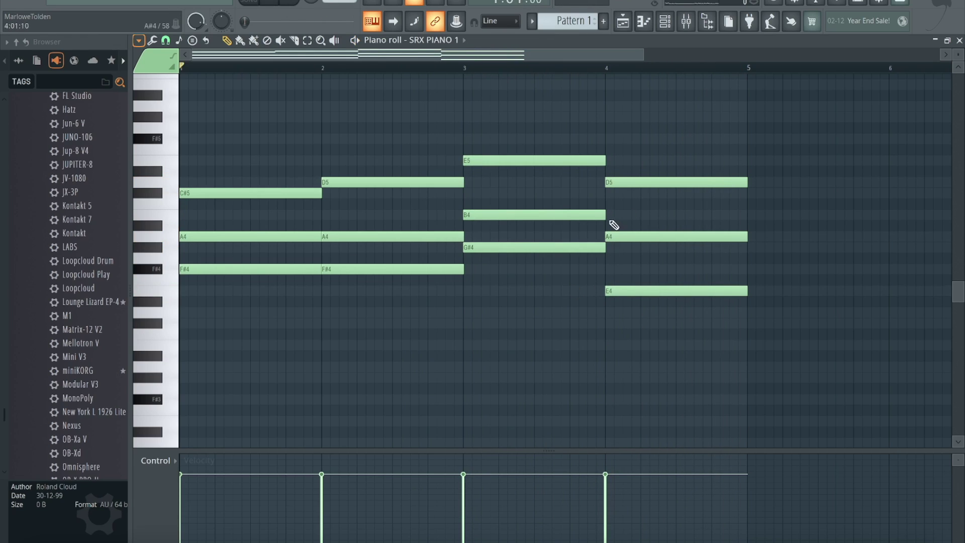
Lower the middle note of the bar 4 chord to G#4 and audition the changed progression.
{"action": "left_click", "coordinate": [616, 247]}
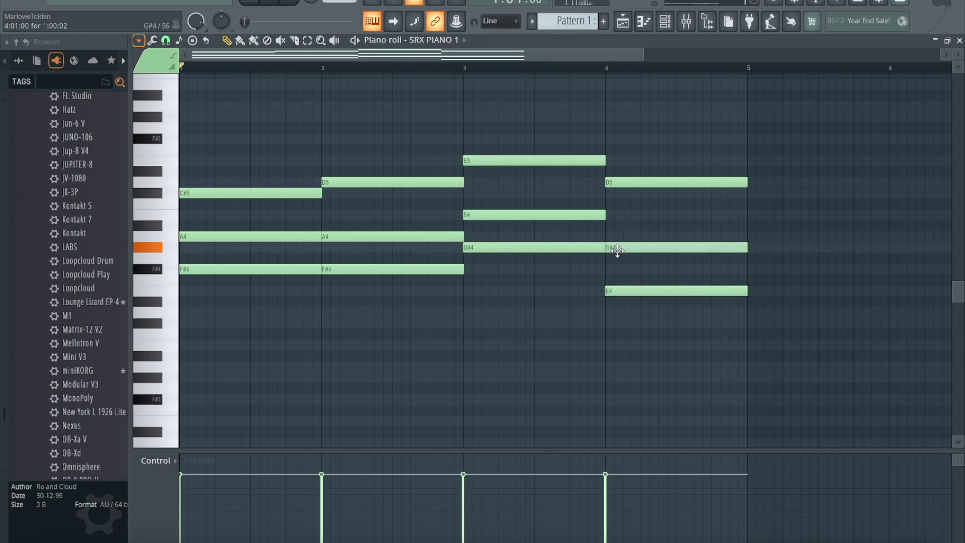
{"action": "key", "text": "space"}
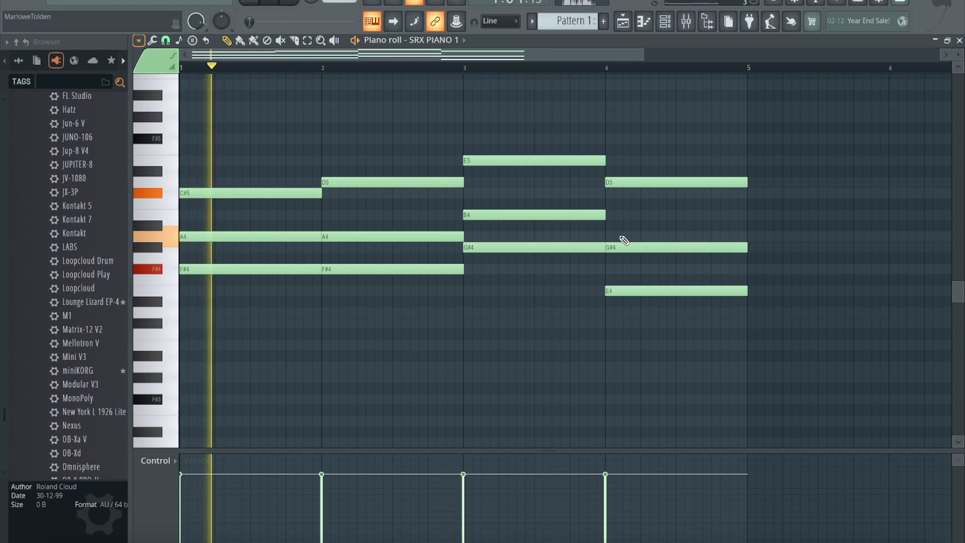
{"action": "key", "text": "XF86AudioRaiseVolume"}
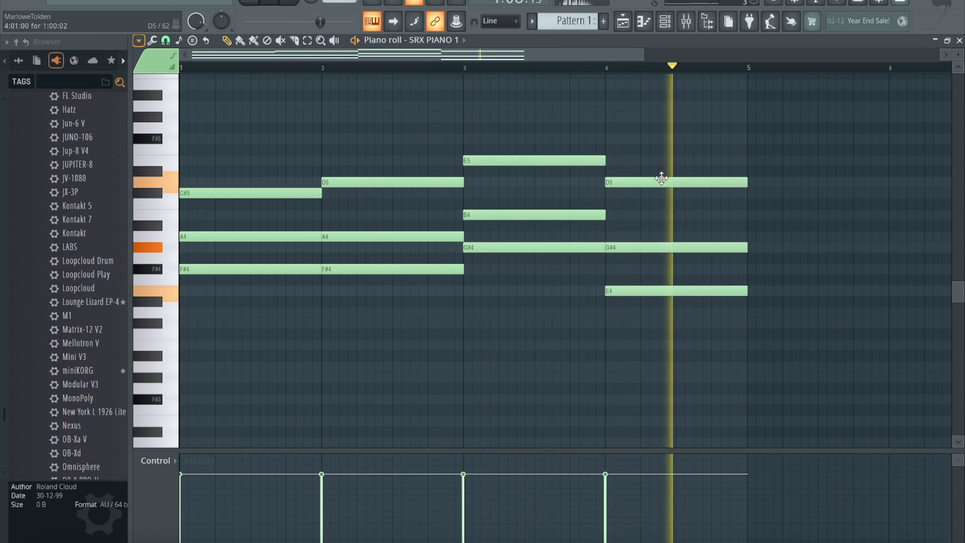
{"action": "key", "text": "space"}
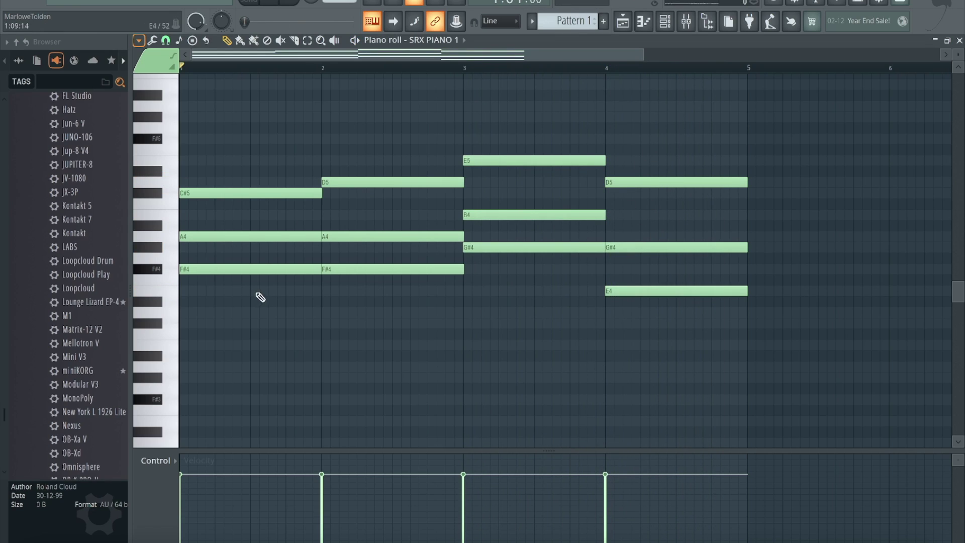
Copy each chord's lowest note down one octave as bass notes F#3, F#3, G#3 and E3, and play the result.
{"action": "left_click_drag", "start_coordinate": [404, 317], "coordinate": [209, 256]}
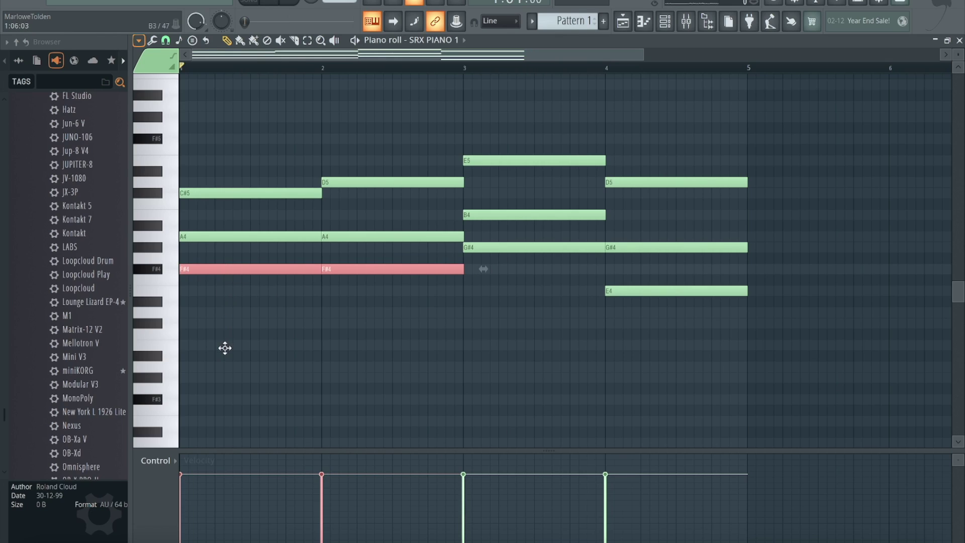
{"action": "left_click_drag", "start_coordinate": [225, 348], "coordinate": [220, 401]}
{"action": "left_click_drag", "start_coordinate": [658, 335], "coordinate": [586, 276]}
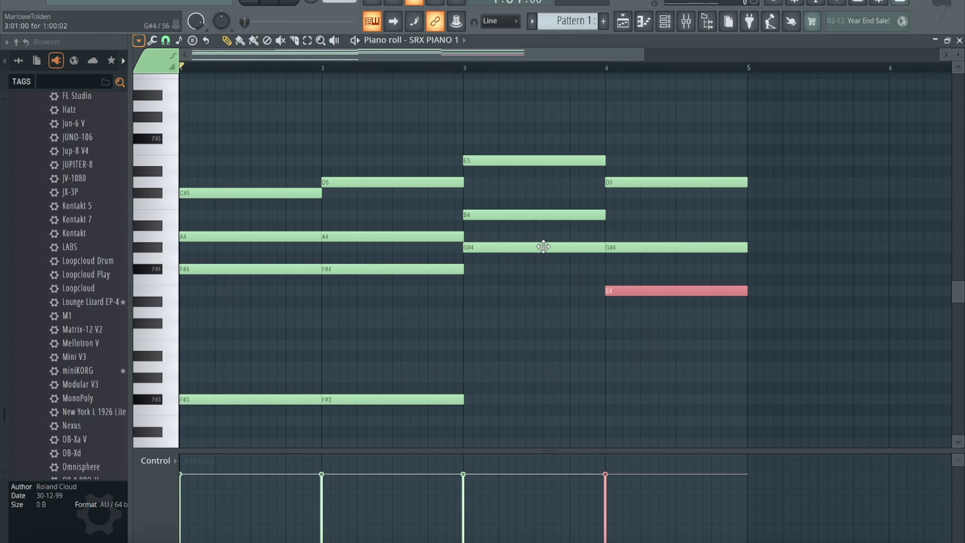
{"action": "left_click_drag", "start_coordinate": [484, 249], "coordinate": [496, 371]}
{"action": "scroll", "coordinate": [470, 287], "scroll_direction": "down", "scroll_amount": 4}
{"action": "scroll", "coordinate": [388, 273], "scroll_direction": "up", "scroll_amount": 4}
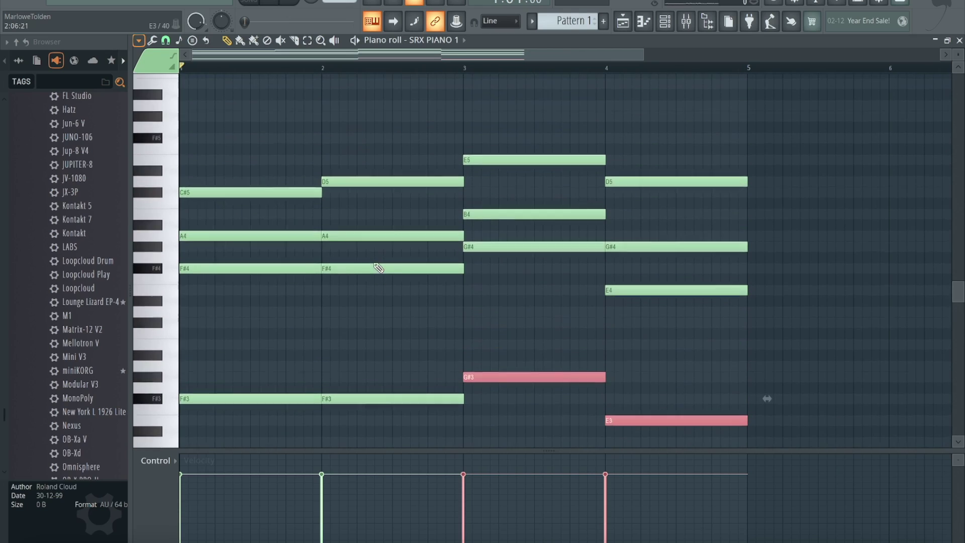
{"action": "left_click", "coordinate": [255, 331]}
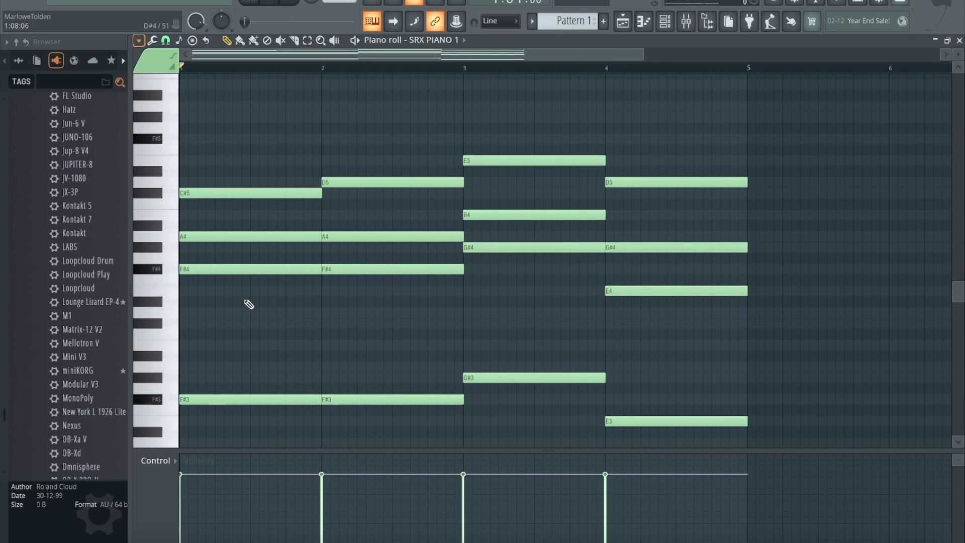
{"action": "key", "text": "space"}
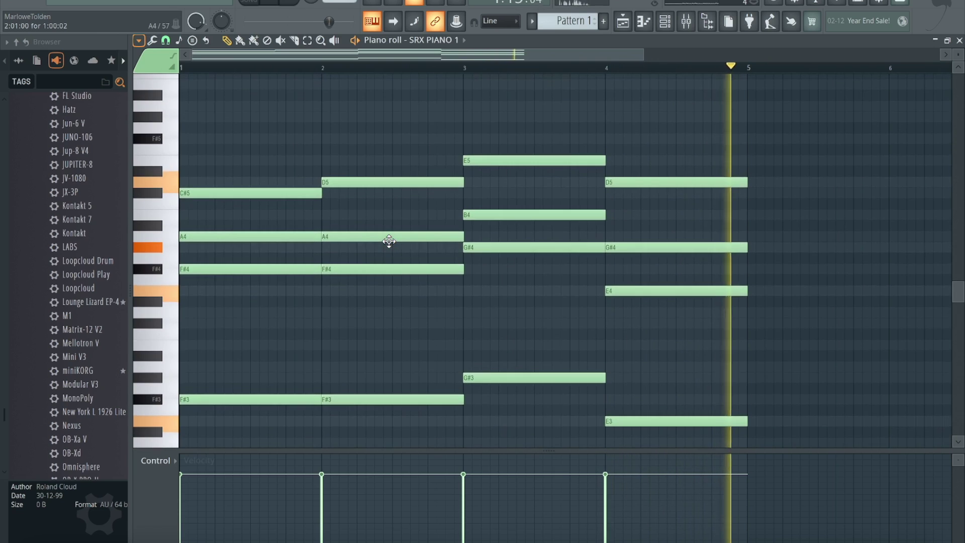
Make a time selection over bars 1 to 4 so only the progression loops, deselect the notes and restart playback.
{"action": "scroll", "coordinate": [389, 242], "scroll_direction": "up", "scroll_amount": 1}
{"action": "key", "text": "space"}
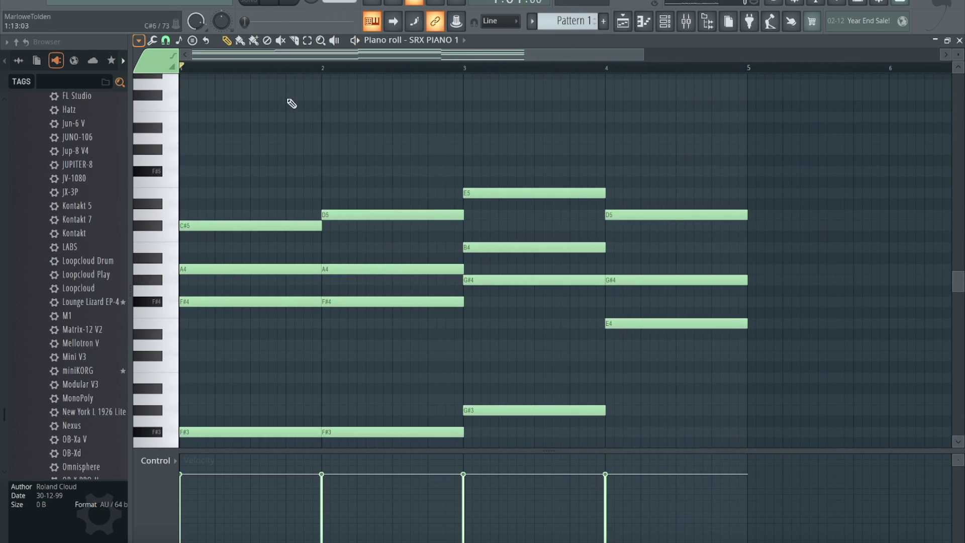
{"action": "key", "text": "ctrl+a"}
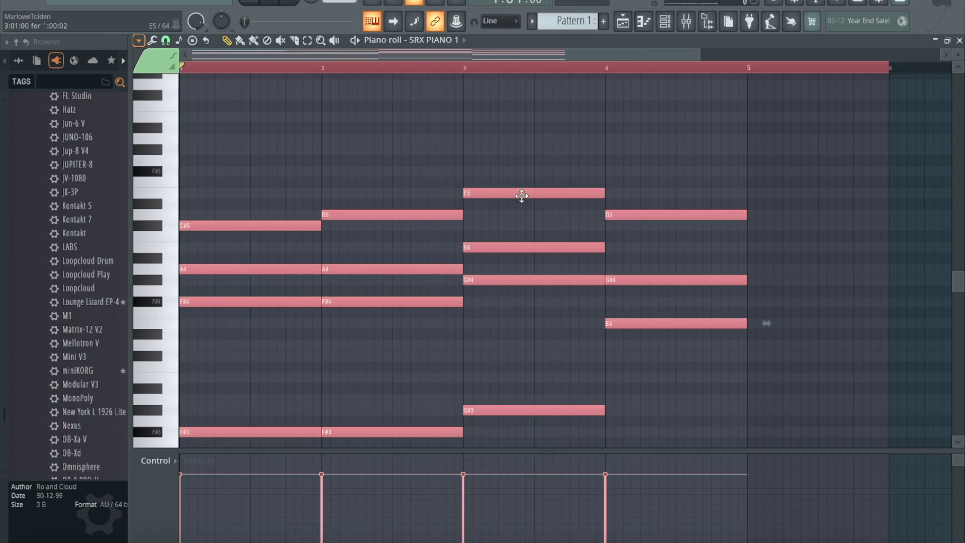
{"action": "key", "text": "space"}
{"action": "left_click", "coordinate": [394, 140]}
{"action": "left_click_drag", "start_coordinate": [888, 67], "coordinate": [750, 73]}
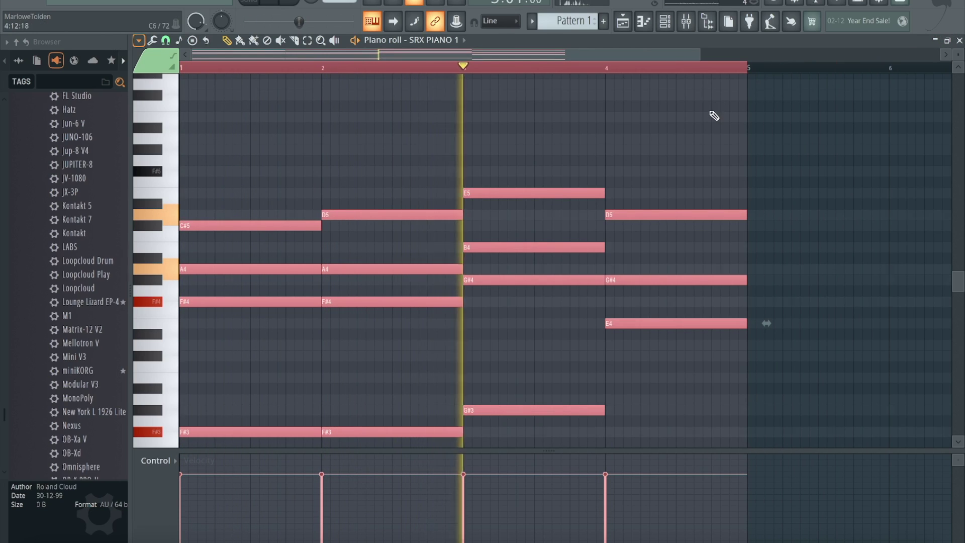
{"action": "scroll", "coordinate": [706, 126], "scroll_direction": "up", "scroll_amount": 1}
{"action": "scroll", "coordinate": [700, 134], "scroll_direction": "up", "scroll_amount": 1}
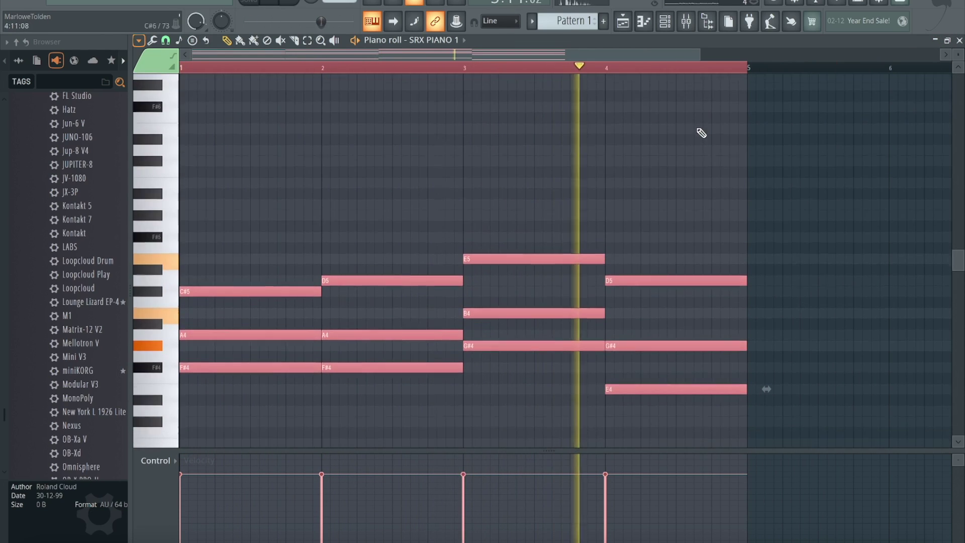
{"action": "left_click", "coordinate": [449, 207]}
{"action": "key", "text": "space"}
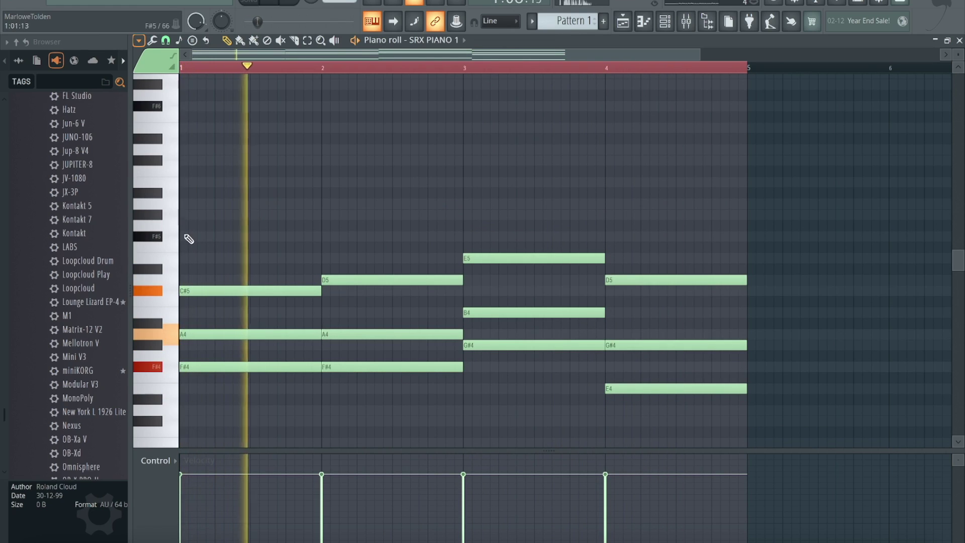
Add a melody above the first chord in bar 1 with one-beat notes F#5, A5, G#5 and B5.
{"action": "left_click", "coordinate": [184, 236]}
{"action": "left_click_drag", "start_coordinate": [314, 246], "coordinate": [211, 240]}
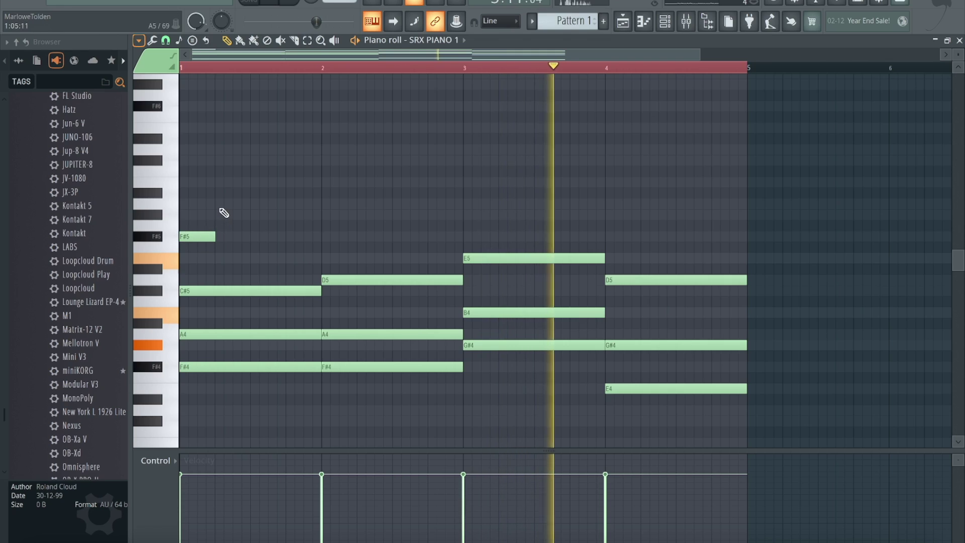
{"action": "left_click", "coordinate": [218, 203]}
{"action": "left_click", "coordinate": [252, 214]}
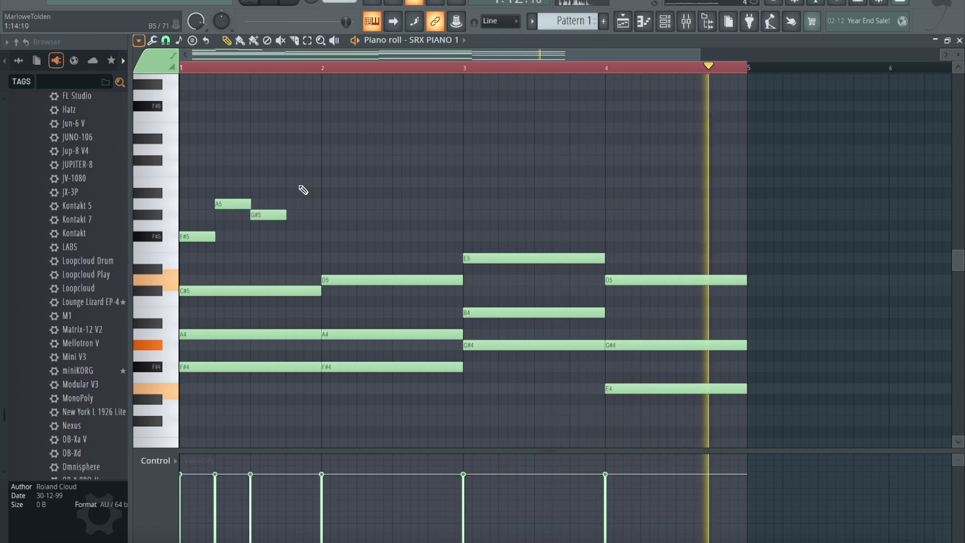
{"action": "left_click", "coordinate": [291, 182]}
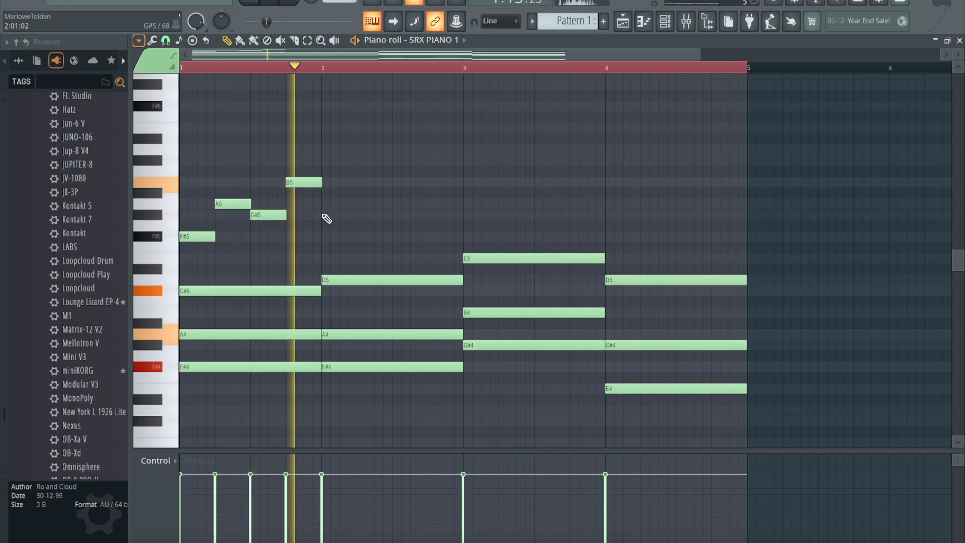
Continue the melody in bar 2 with one-beat notes G#5, C#6, B5 and A5.
{"action": "left_click", "coordinate": [325, 215]}
{"action": "left_click", "coordinate": [361, 160]}
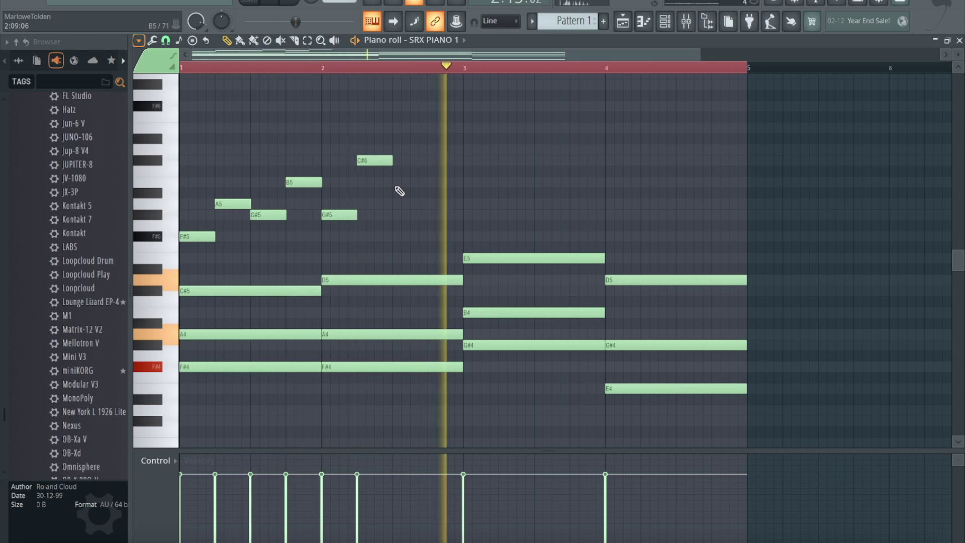
{"action": "left_click", "coordinate": [396, 182]}
{"action": "left_click", "coordinate": [431, 203]}
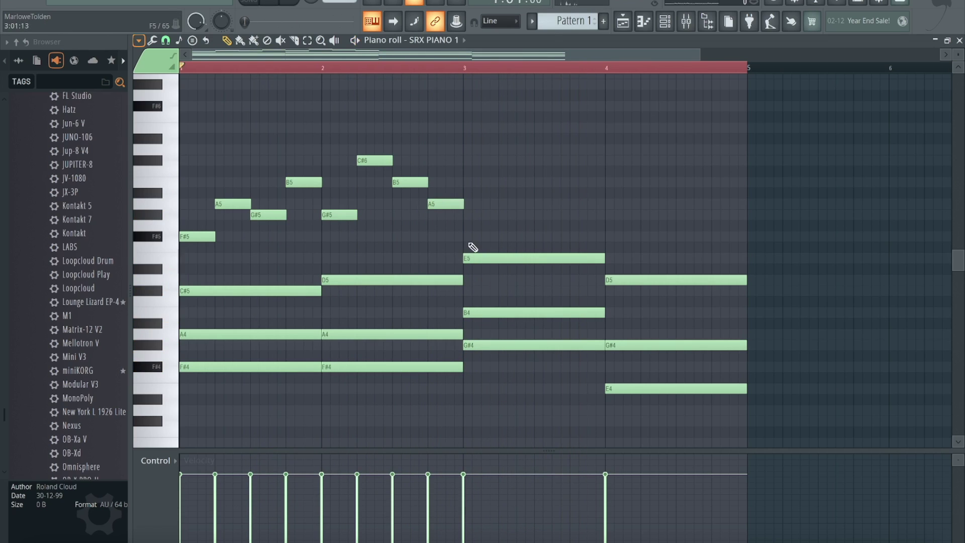
Repeat the opening melody phrase in bar 3 with one-beat notes F#5, A5, G#5 and B5.
{"action": "left_click", "coordinate": [480, 236]}
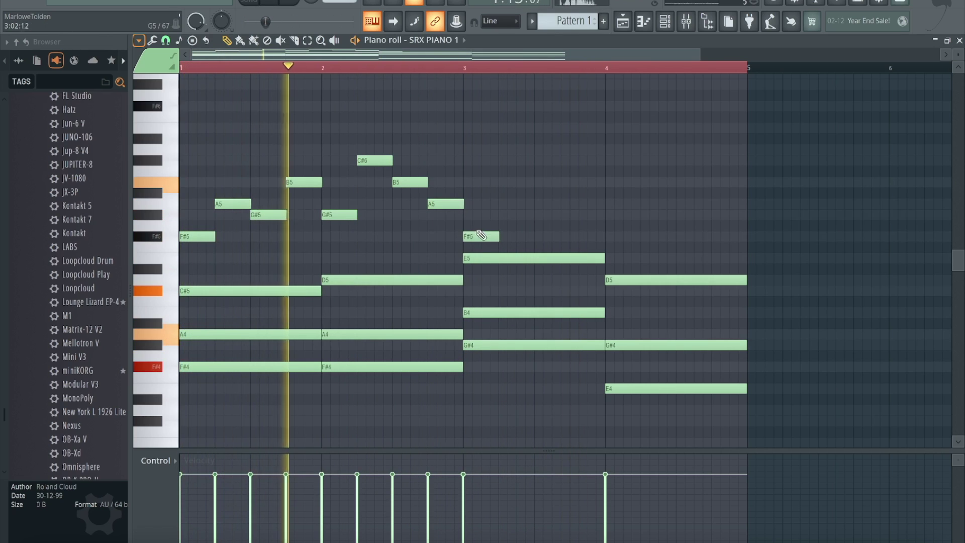
{"action": "left_click", "coordinate": [502, 203]}
{"action": "left_click", "coordinate": [542, 215]}
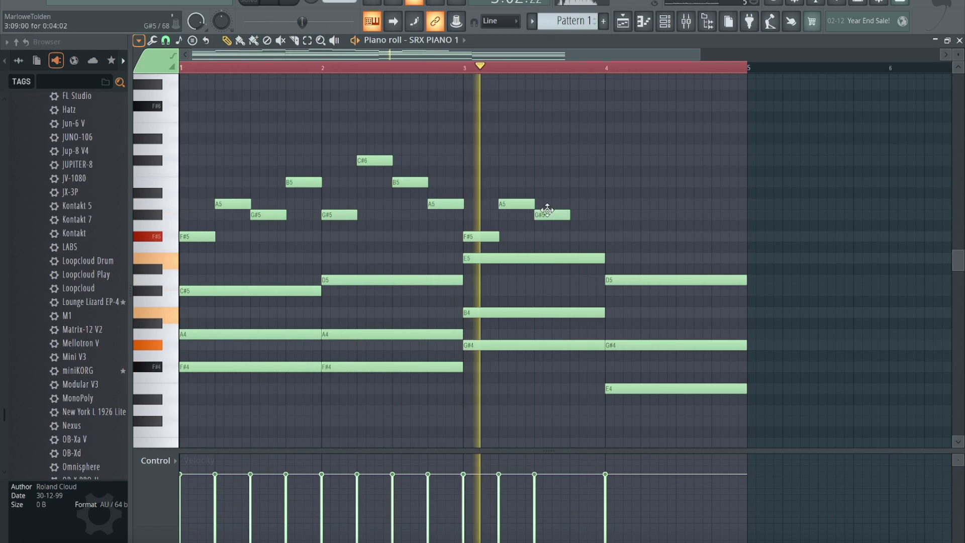
{"action": "left_click", "coordinate": [574, 181]}
Complete the melody in bar 4 with one-beat notes G#5, C#6, A5 and B5.
{"action": "left_click", "coordinate": [621, 216]}
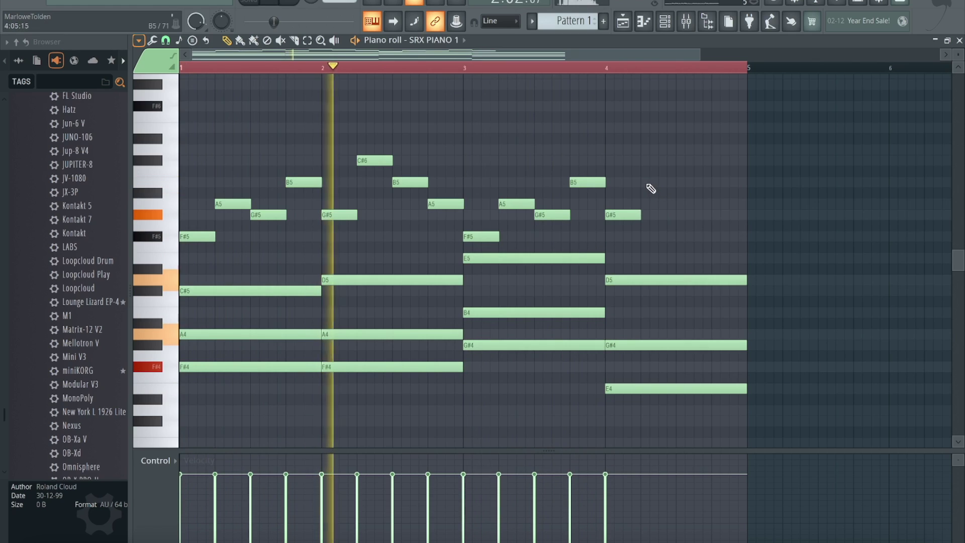
{"action": "left_click", "coordinate": [642, 161]}
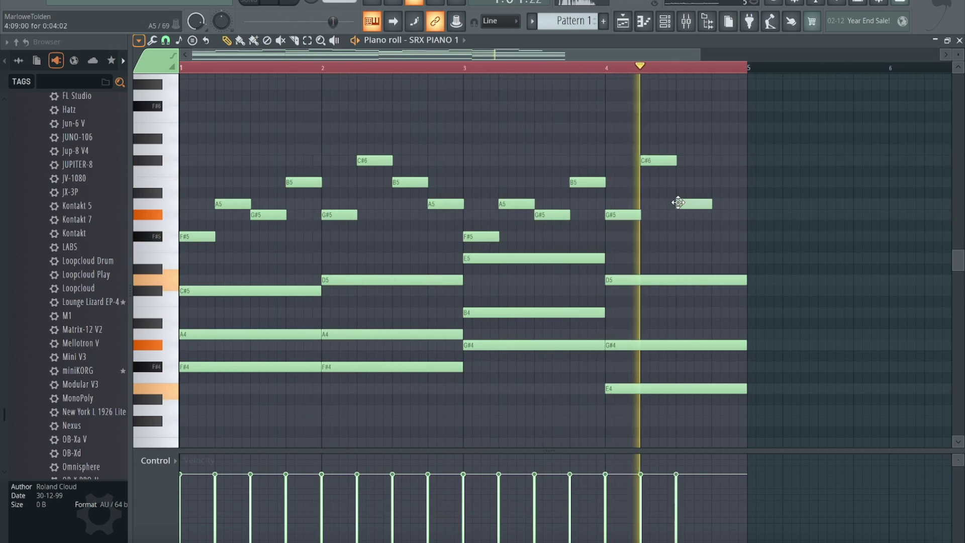
{"action": "left_click", "coordinate": [713, 182]}
{"action": "left_click", "coordinate": [682, 204]}
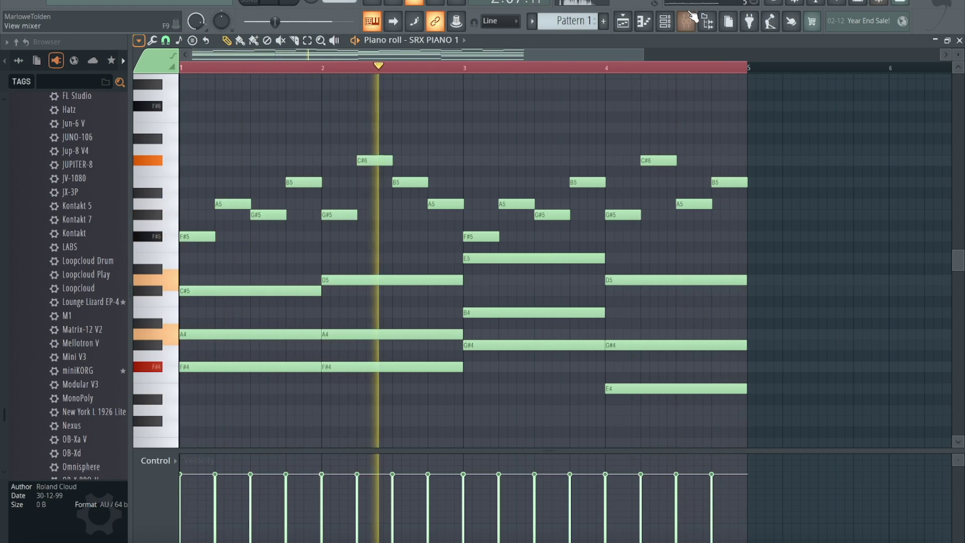
Show the mixer and channel rack, and route the SRX PIANO 1 channel to the empty mixer track Insert 4.
{"action": "key", "text": "F9"}
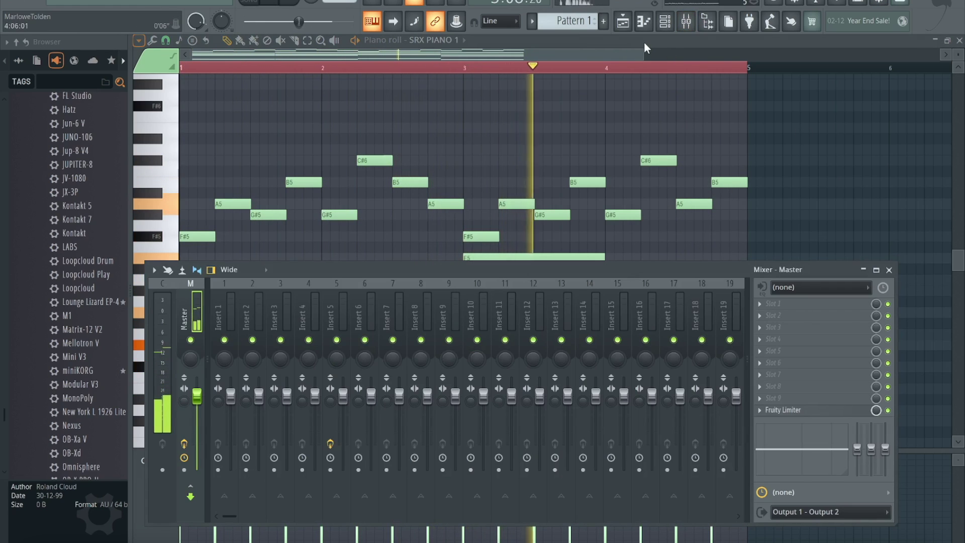
{"action": "left_click", "coordinate": [665, 21]}
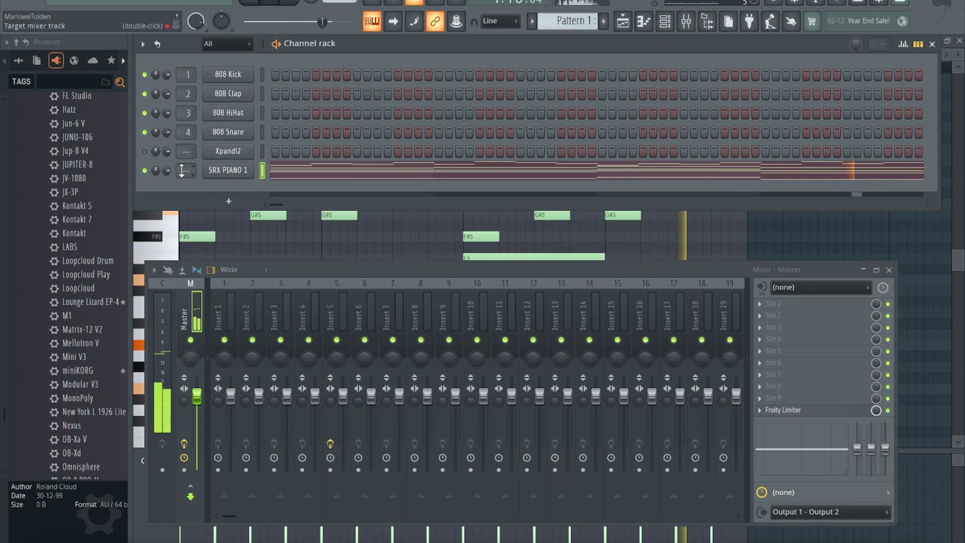
{"action": "left_click", "coordinate": [330, 316]}
{"action": "key", "text": "ctrl+l"}
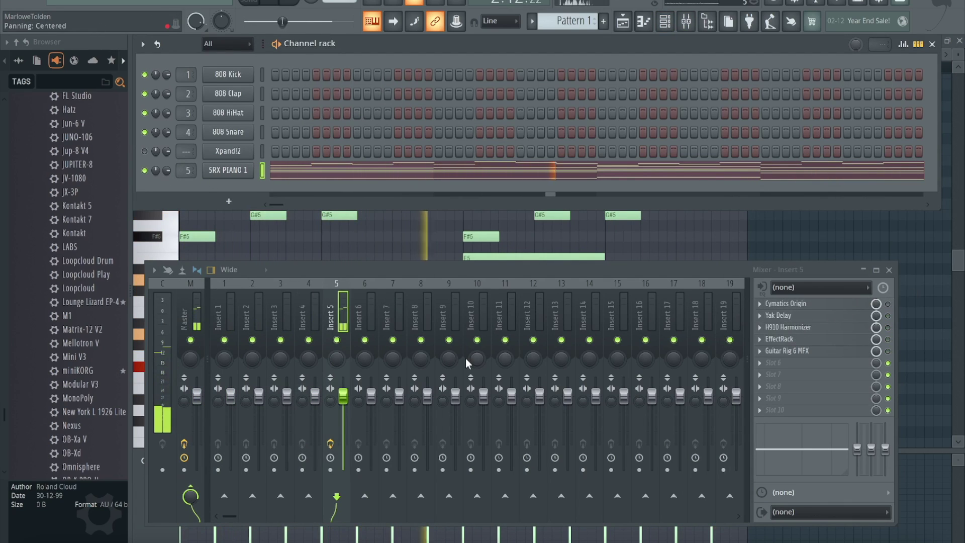
{"action": "scroll", "coordinate": [182, 171], "scroll_direction": "down", "scroll_amount": 1}
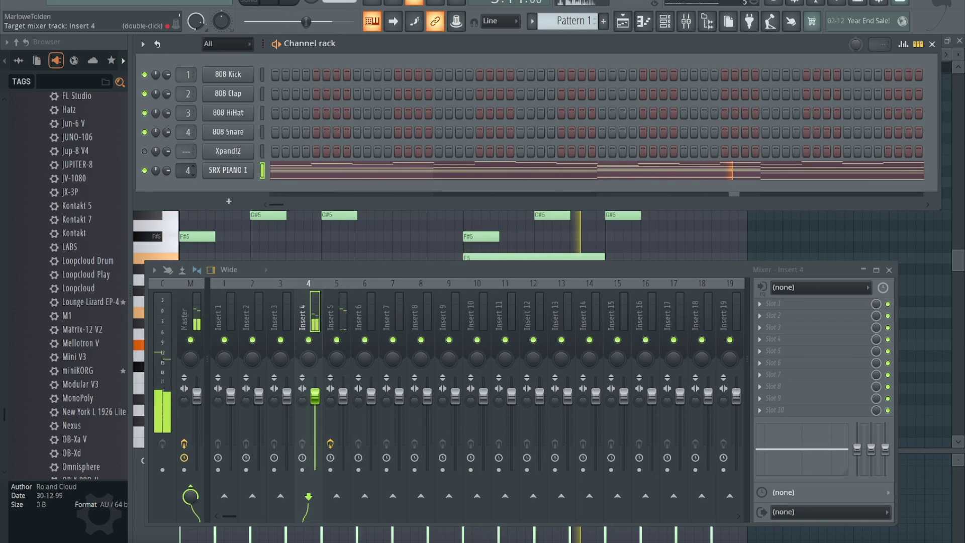
Load Fruity Reeverb 2 in the first effect slot of Insert 4, set its wet level to 97% and close it.
{"action": "left_click", "coordinate": [810, 304]}
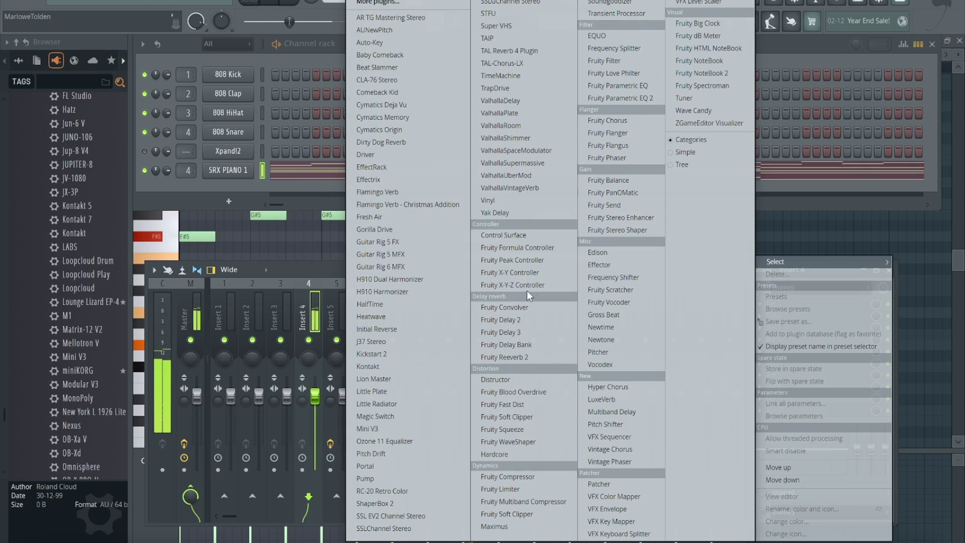
{"action": "left_click", "coordinate": [520, 357]}
{"action": "left_click_drag", "start_coordinate": [496, 151], "coordinate": [496, 129]}
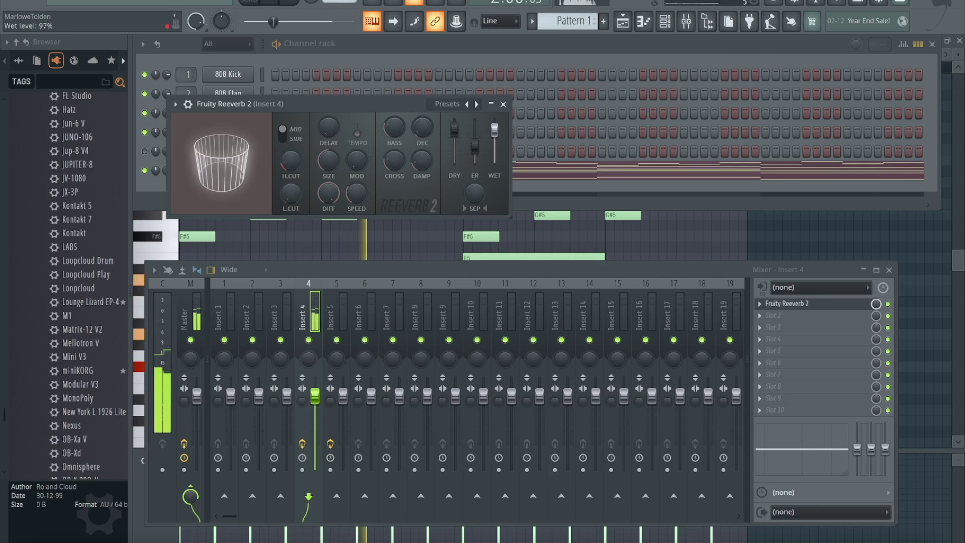
{"action": "left_click", "coordinate": [503, 104]}
Load Fruity Delay 3 in the second slot of Insert 4, adjust its delay time, set the output wet to 34.9% and close it.
{"action": "left_click", "coordinate": [807, 316]}
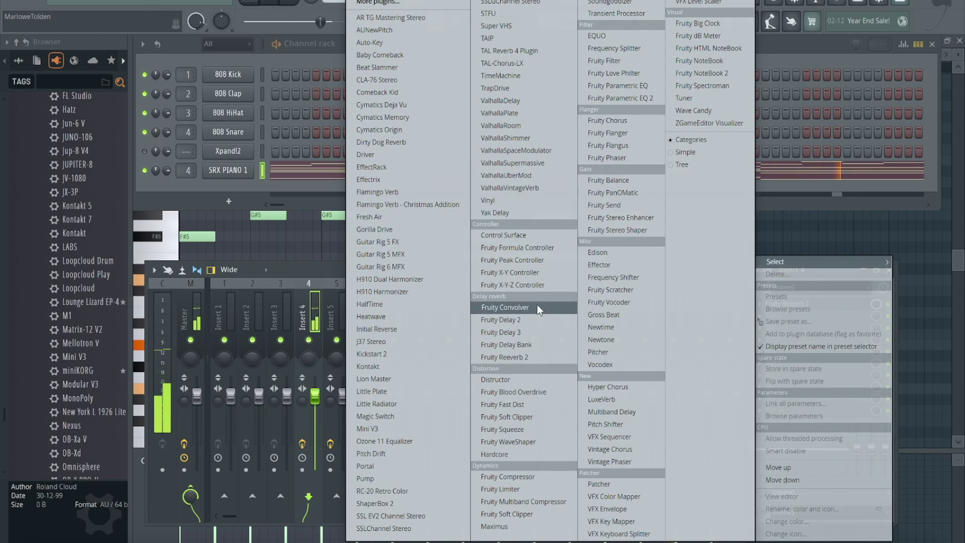
{"action": "left_click", "coordinate": [520, 331]}
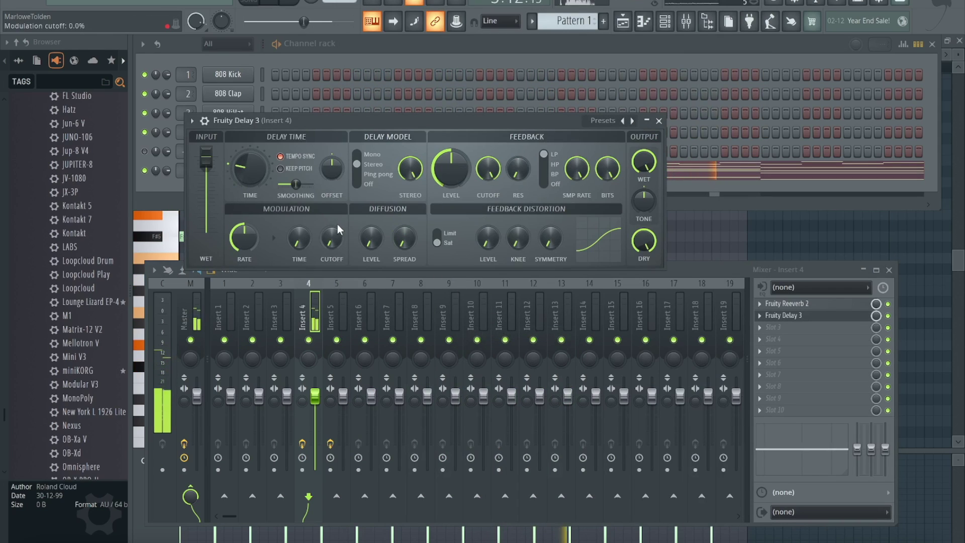
{"action": "scroll", "coordinate": [261, 171], "scroll_direction": "up", "scroll_amount": 1}
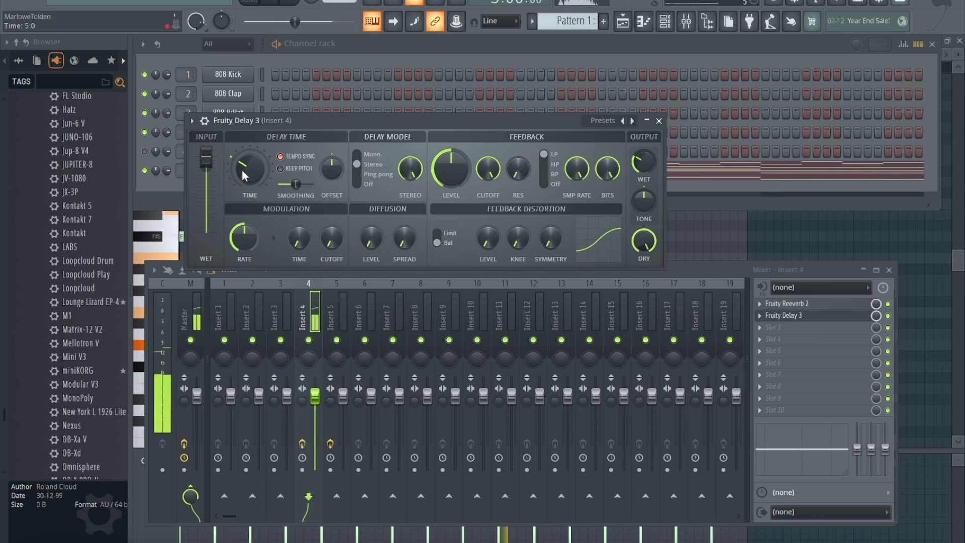
{"action": "left_click_drag", "start_coordinate": [642, 169], "coordinate": [642, 146]}
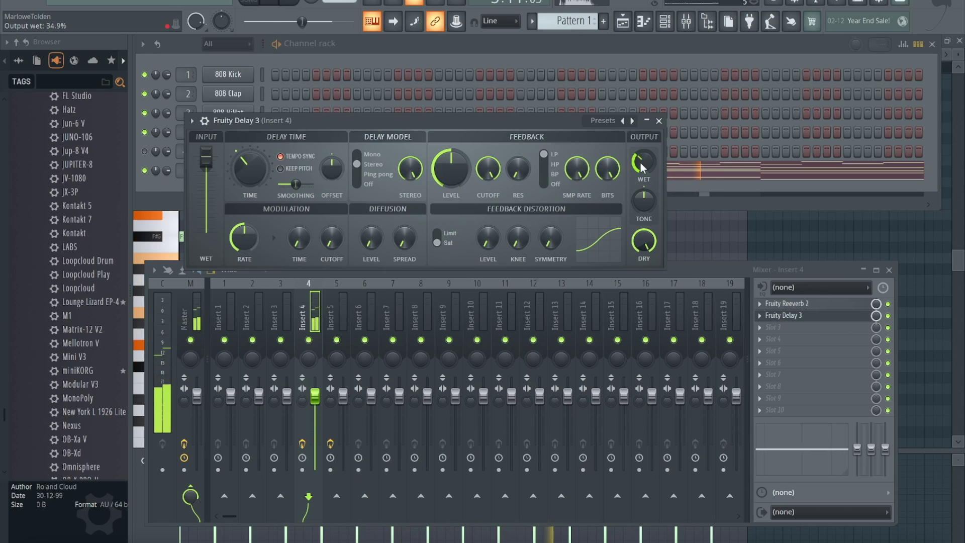
{"action": "left_click", "coordinate": [659, 121]}
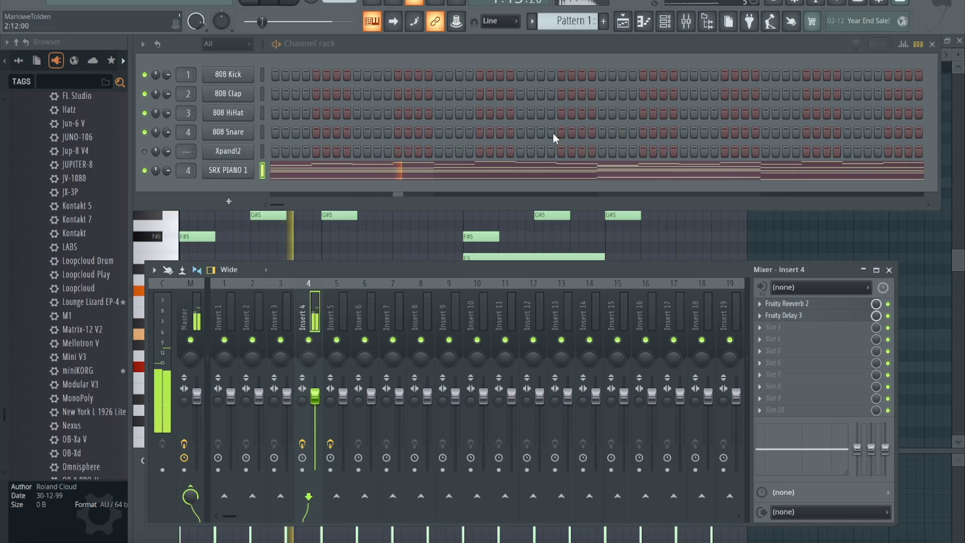
Load Flamingo Verb in the third slot of Insert 4, audition its presets up to Bass Guitar - Magic room, and close it.
{"action": "left_click", "coordinate": [779, 328]}
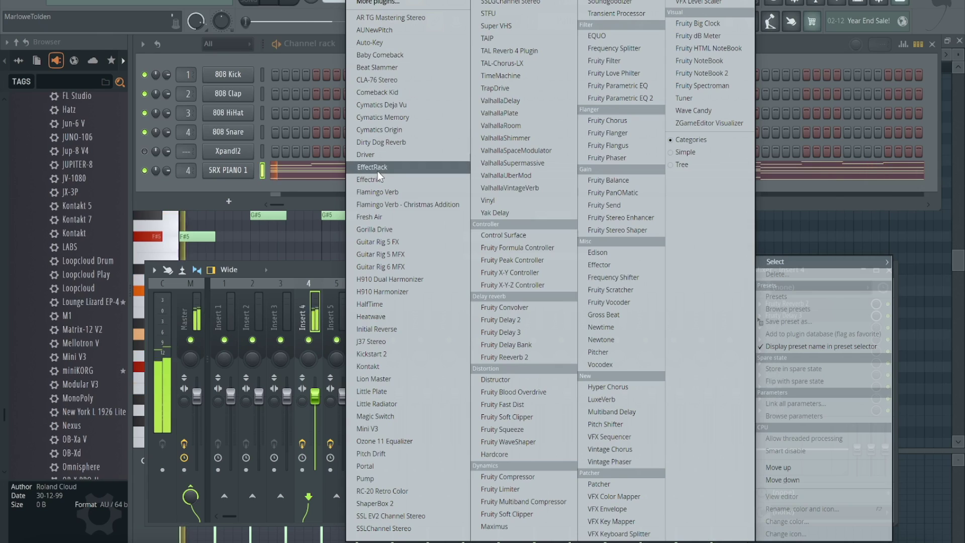
{"action": "left_click", "coordinate": [375, 192]}
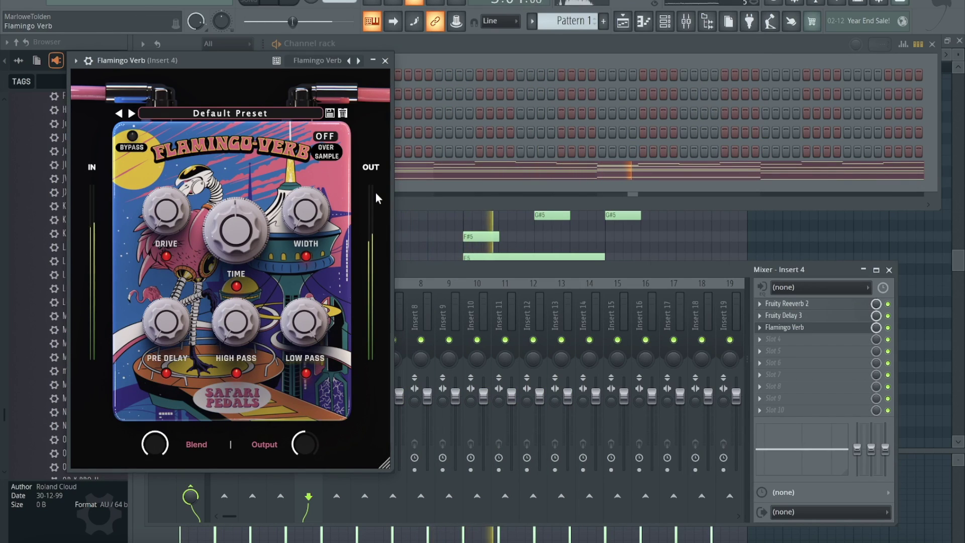
{"action": "left_click", "coordinate": [131, 113]}
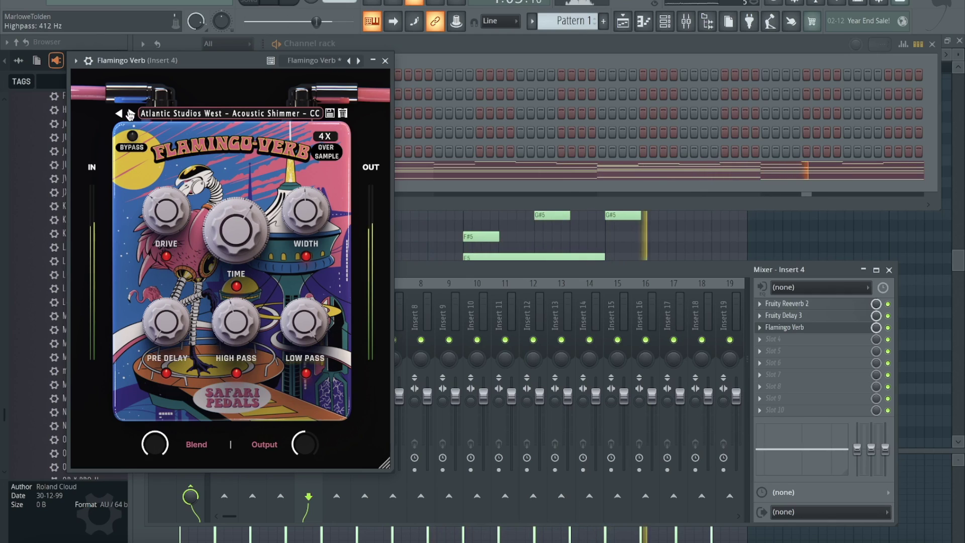
{"action": "left_click", "coordinate": [131, 113]}
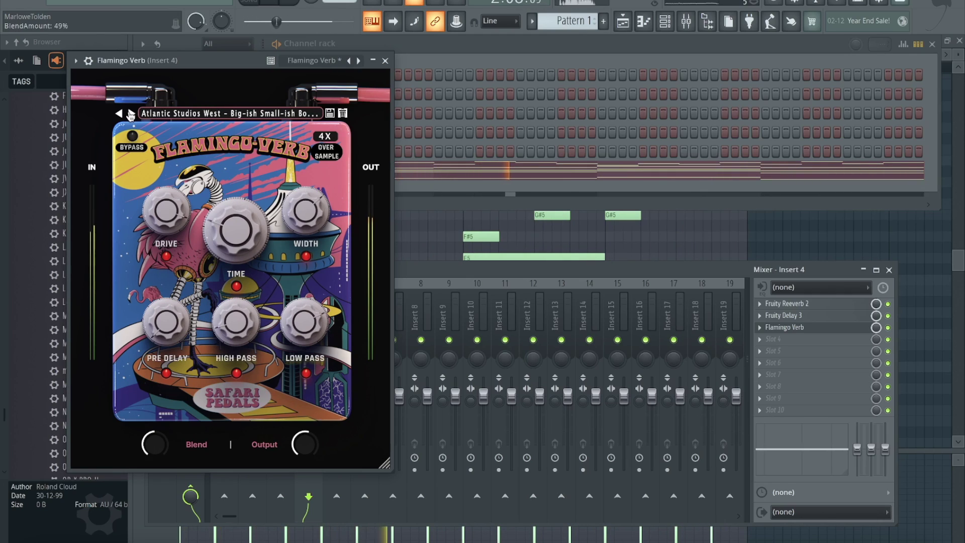
{"action": "left_click", "coordinate": [131, 113]}
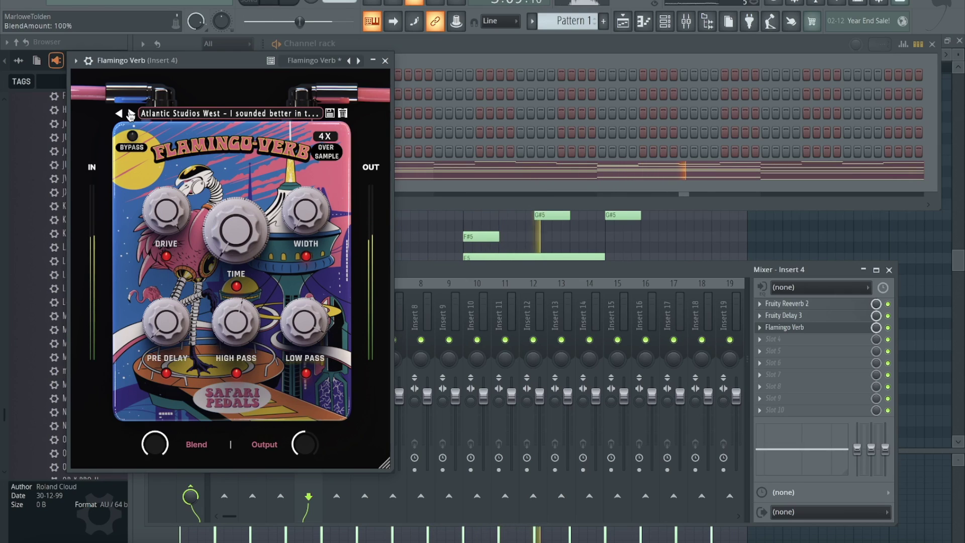
{"action": "left_click", "coordinate": [131, 113]}
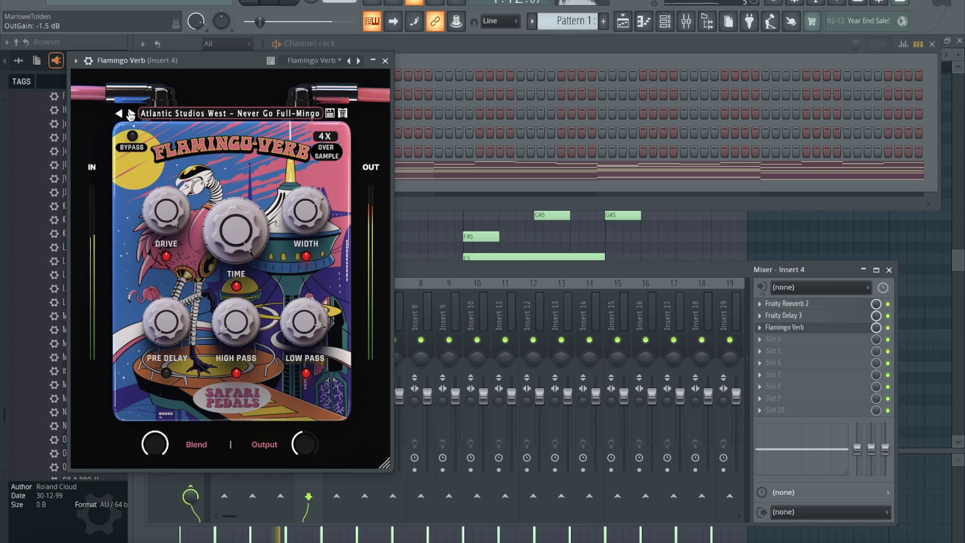
{"action": "left_click", "coordinate": [131, 113]}
{"action": "left_click", "coordinate": [131, 113]}
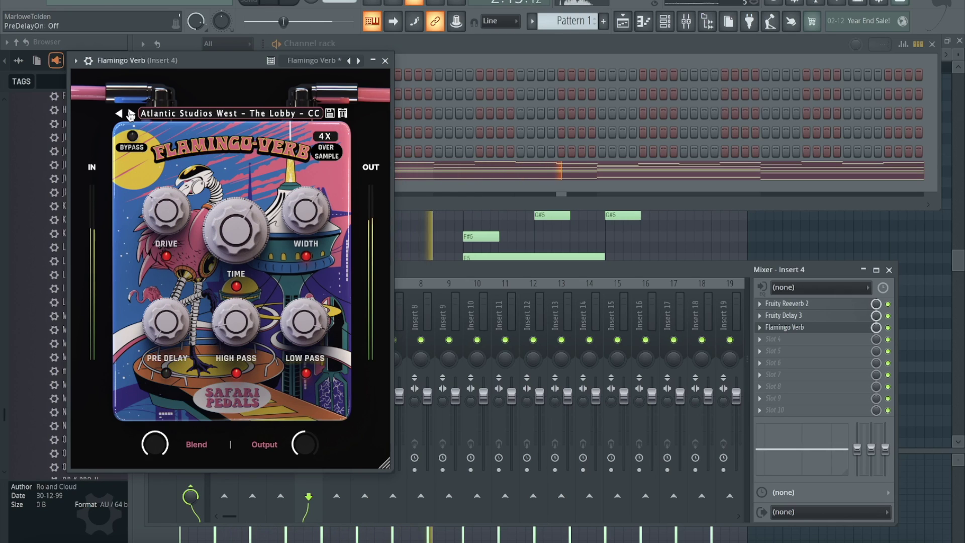
{"action": "left_click", "coordinate": [131, 113]}
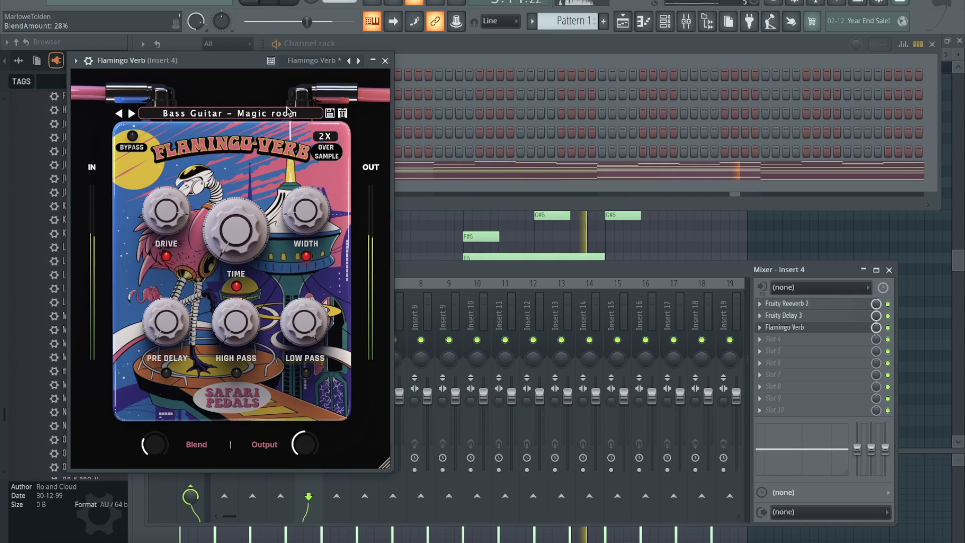
{"action": "left_click", "coordinate": [131, 113]}
{"action": "left_click", "coordinate": [784, 327]}
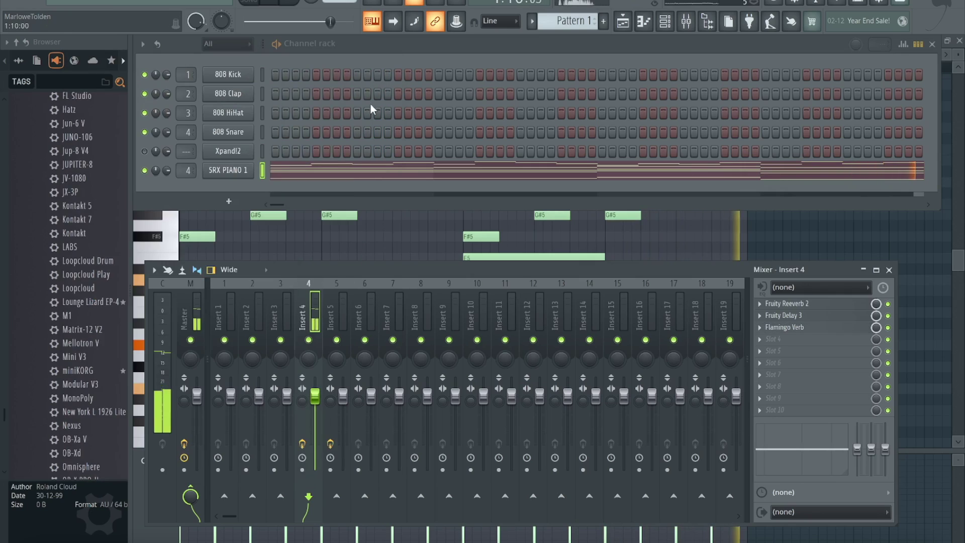
Bypass Fruity Reeverb 2, Fruity Delay 3 and Flamingo Verb on Insert 4 and return to the piano roll.
{"action": "left_click_drag", "start_coordinate": [888, 327], "coordinate": [888, 304]}
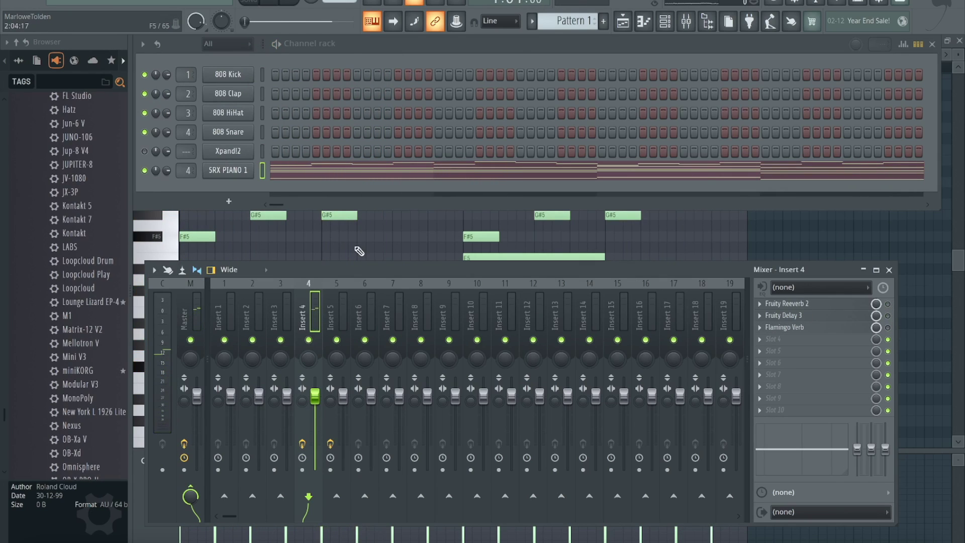
{"action": "left_click", "coordinate": [359, 252]}
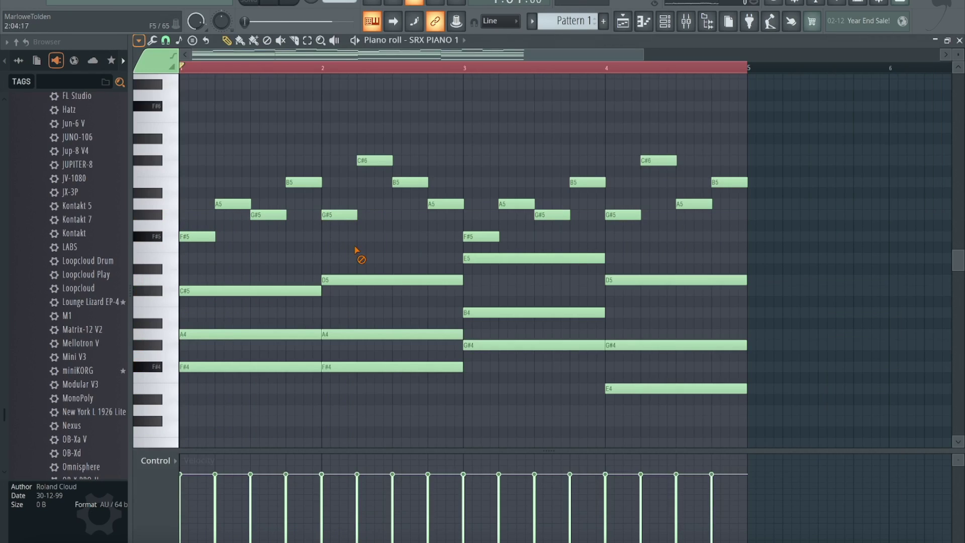
Cut all notes of the SRX PIANO 1 channel from the channel rack and hide the rack.
{"action": "left_click", "coordinate": [669, 24]}
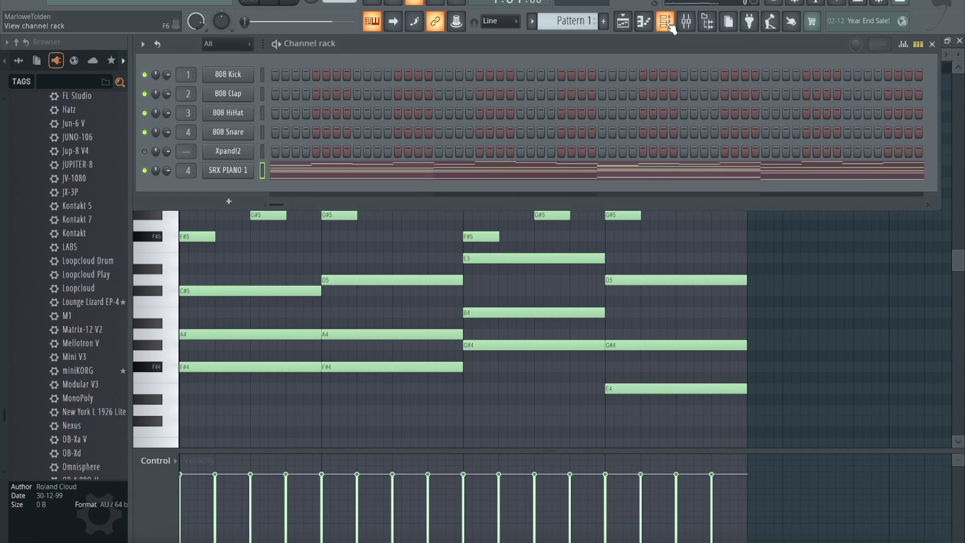
{"action": "right_click", "coordinate": [227, 173]}
{"action": "mouse_move", "coordinate": [310, 169]}
{"action": "left_click", "coordinate": [374, 165]}
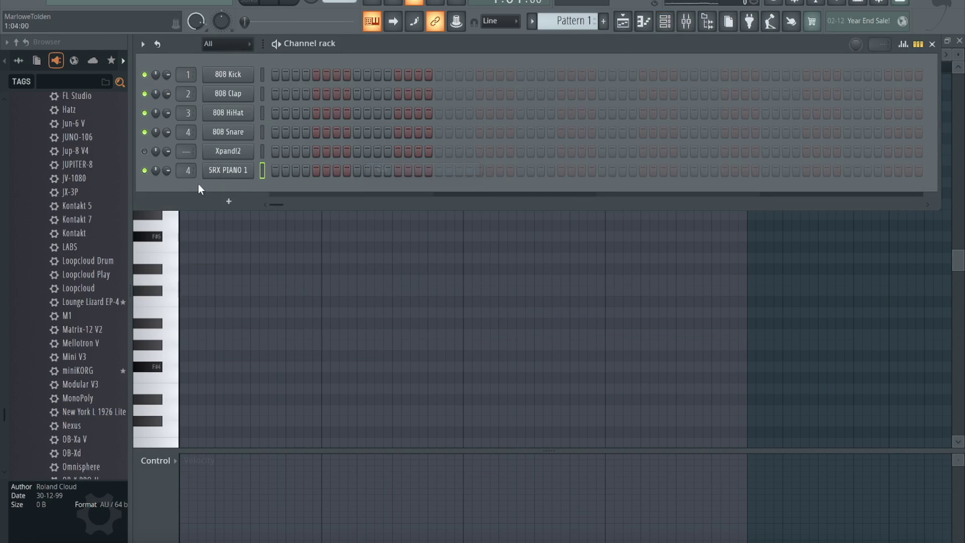
{"action": "key", "text": "F6"}
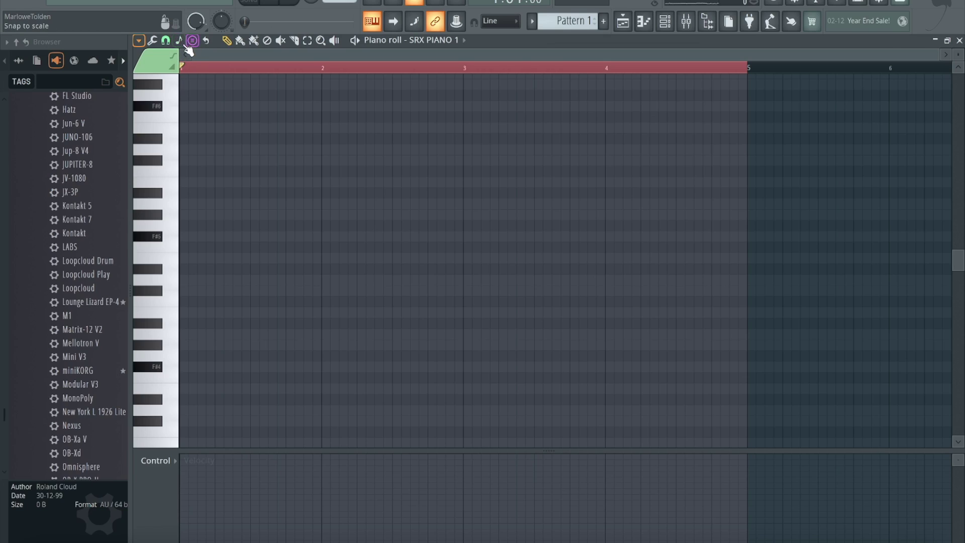
Check the piano roll's scale highlighting options and add a quarter-bar F#5 note at the start of bar 1.
{"action": "left_click", "coordinate": [139, 41]}
{"action": "mouse_move", "coordinate": [147, 130]}
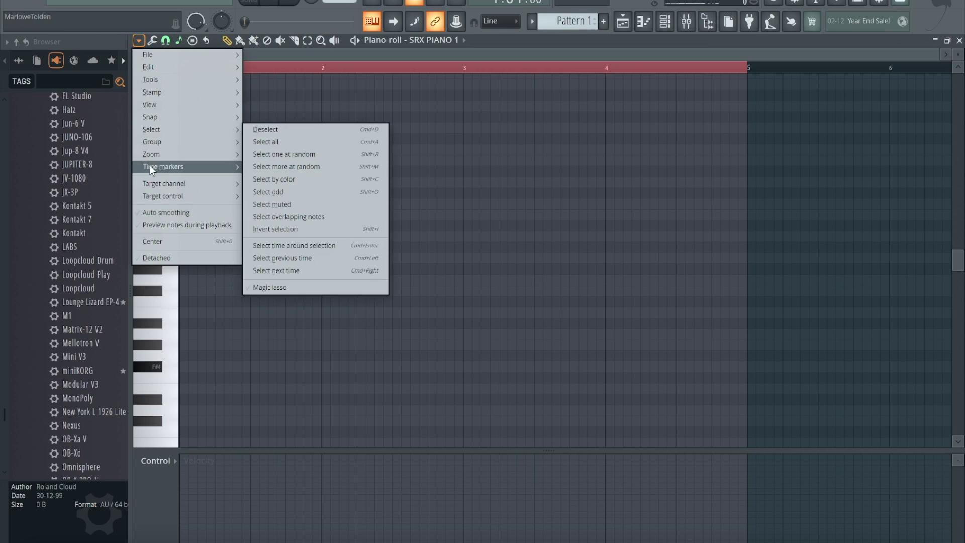
{"action": "mouse_move", "coordinate": [165, 103]}
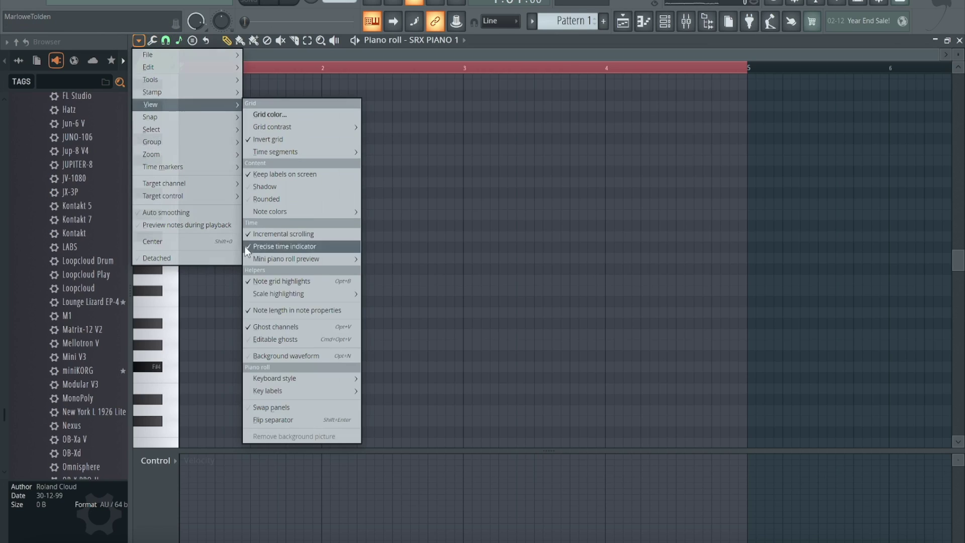
{"action": "mouse_move", "coordinate": [282, 294]}
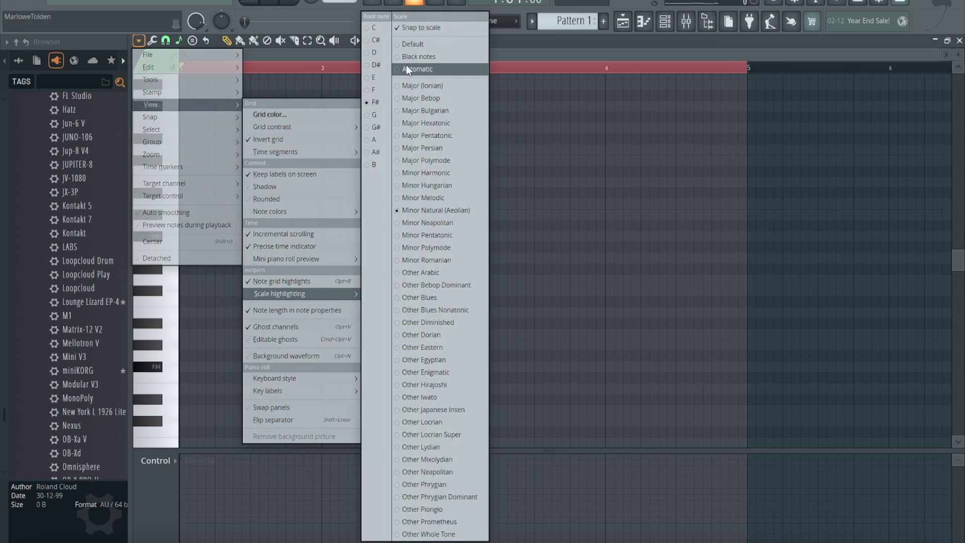
{"action": "left_click", "coordinate": [528, 210]}
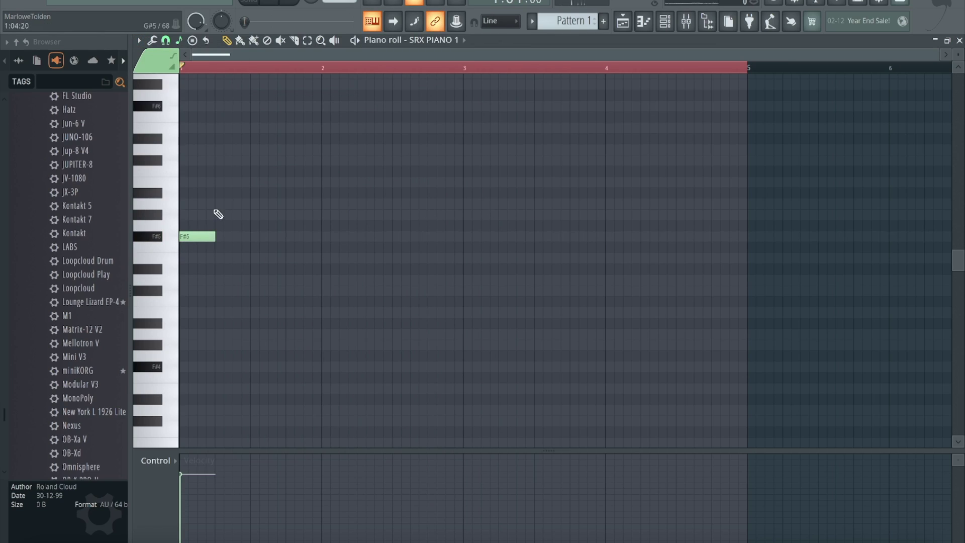
Add A5 and G#5 after the opening F#5 and try out various pitches for the note on beat four.
{"action": "left_click", "coordinate": [215, 204]}
{"action": "left_click", "coordinate": [253, 218]}
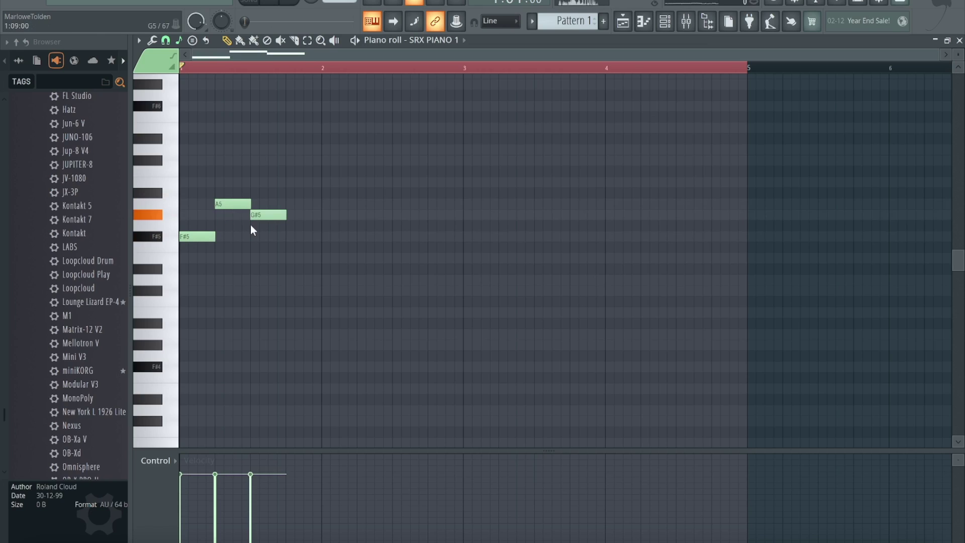
{"action": "left_click", "coordinate": [287, 216]}
{"action": "mouse_move", "coordinate": [293, 220]}
{"action": "left_mouse_down"}
{"action": "mouse_move", "coordinate": [297, 230]}
{"action": "mouse_move", "coordinate": [290, 226]}
{"action": "left_mouse_up"}
{"action": "left_click", "coordinate": [306, 236]}
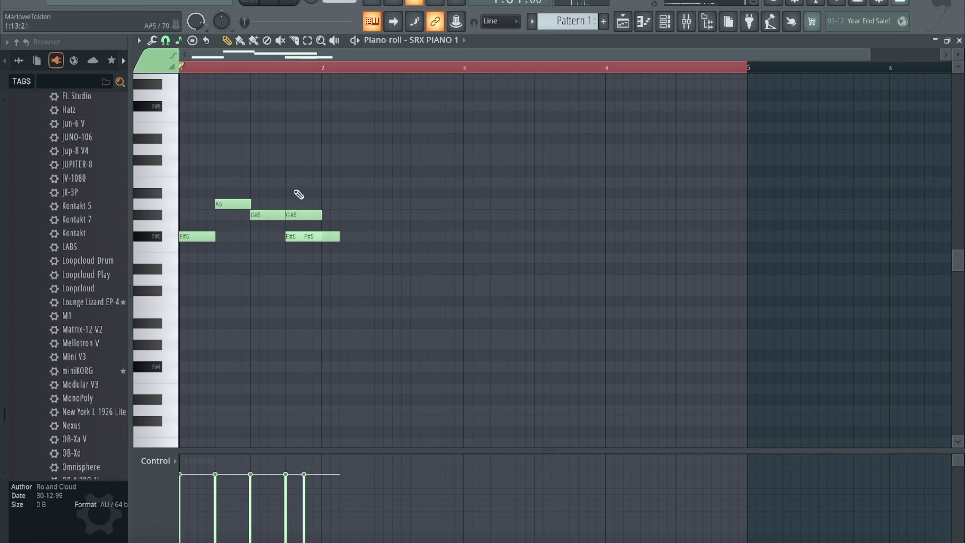
{"action": "left_click", "coordinate": [297, 182]}
{"action": "left_click", "coordinate": [289, 182]}
{"action": "left_click", "coordinate": [288, 204]}
{"action": "left_click", "coordinate": [280, 258]}
{"action": "left_click", "coordinate": [280, 290]}
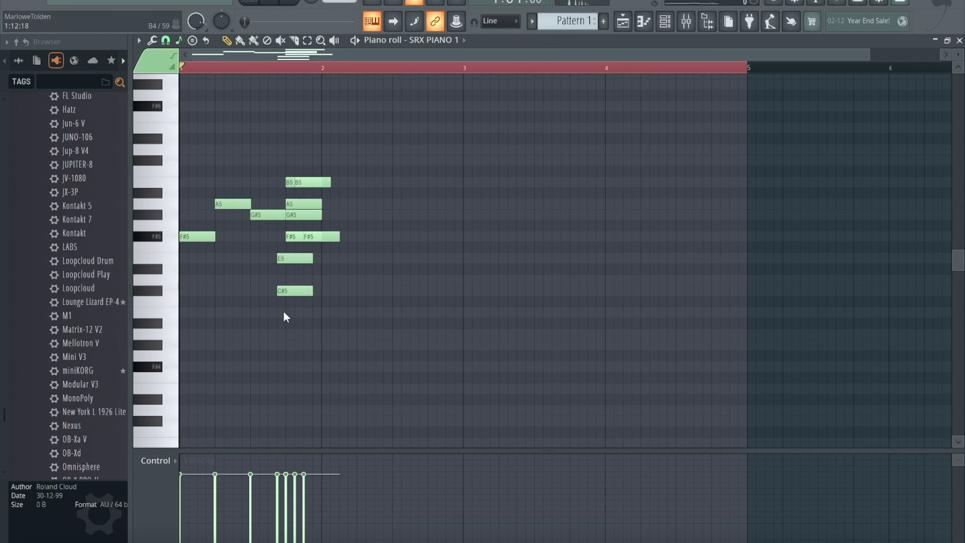
{"action": "left_click", "coordinate": [298, 313]}
{"action": "left_click", "coordinate": [332, 280]}
{"action": "left_click_drag", "start_coordinate": [333, 216], "coordinate": [333, 237]}
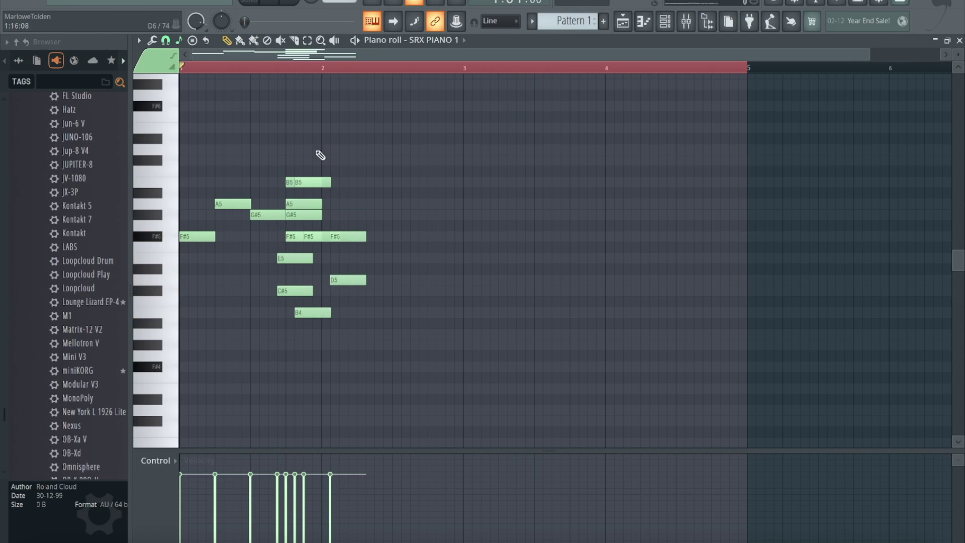
Delete the trial notes, including a test C#6 on beat four, keeping only the opening F#5.
{"action": "right_click", "coordinate": [308, 182]}
{"action": "right_click", "coordinate": [304, 204]}
{"action": "right_click", "coordinate": [304, 236]}
{"action": "right_click", "coordinate": [295, 258]}
{"action": "right_click", "coordinate": [295, 291]}
{"action": "right_click", "coordinate": [312, 313]}
{"action": "right_click", "coordinate": [348, 280]}
{"action": "right_click", "coordinate": [348, 237]}
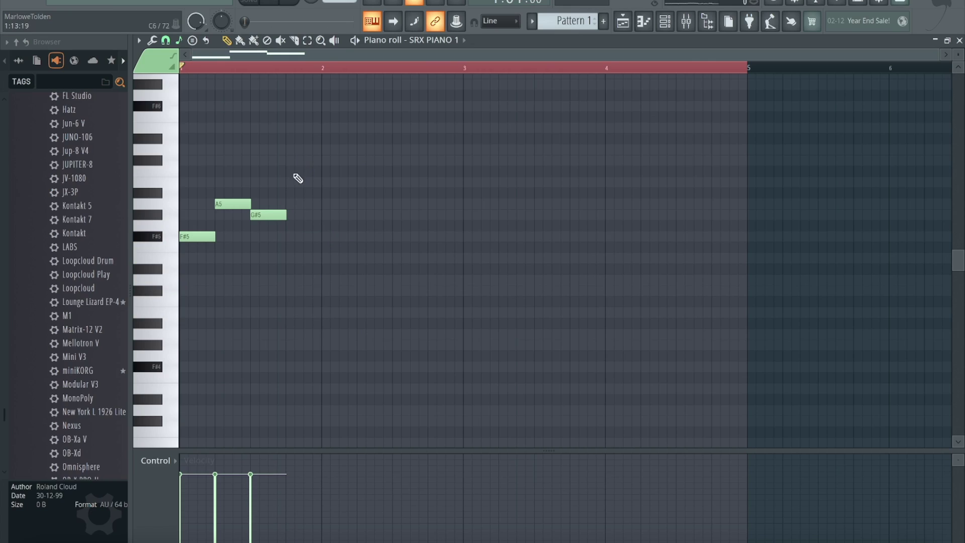
{"action": "left_click", "coordinate": [289, 160]}
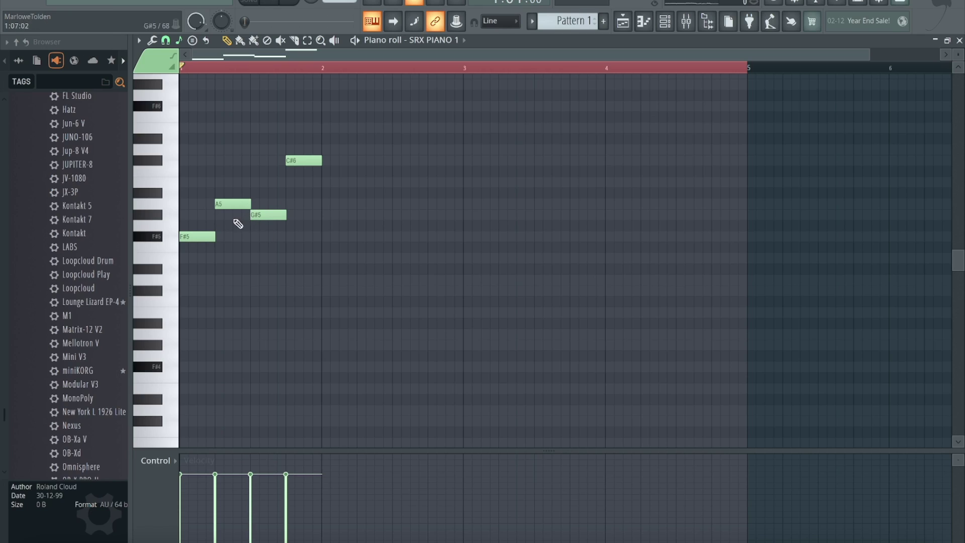
{"action": "right_click", "coordinate": [233, 203]}
{"action": "right_click", "coordinate": [303, 161]}
{"action": "right_click", "coordinate": [268, 215]}
Lengthen the F#5 to half a bar and add half-bar notes A5, B5, A5, F#5, B5, A5 and G#5 through bar 4.
{"action": "left_click_drag", "start_coordinate": [215, 236], "coordinate": [247, 239]}
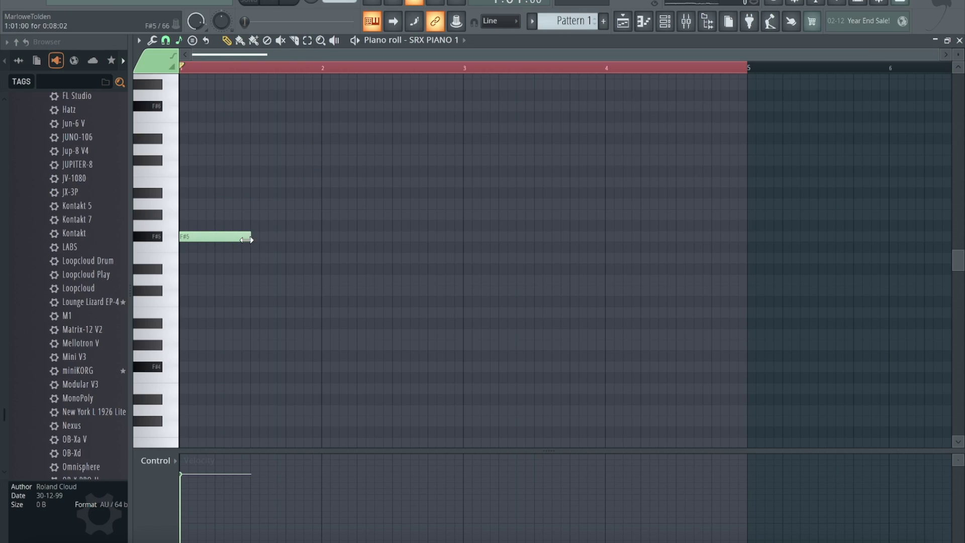
{"action": "left_click", "coordinate": [253, 204]}
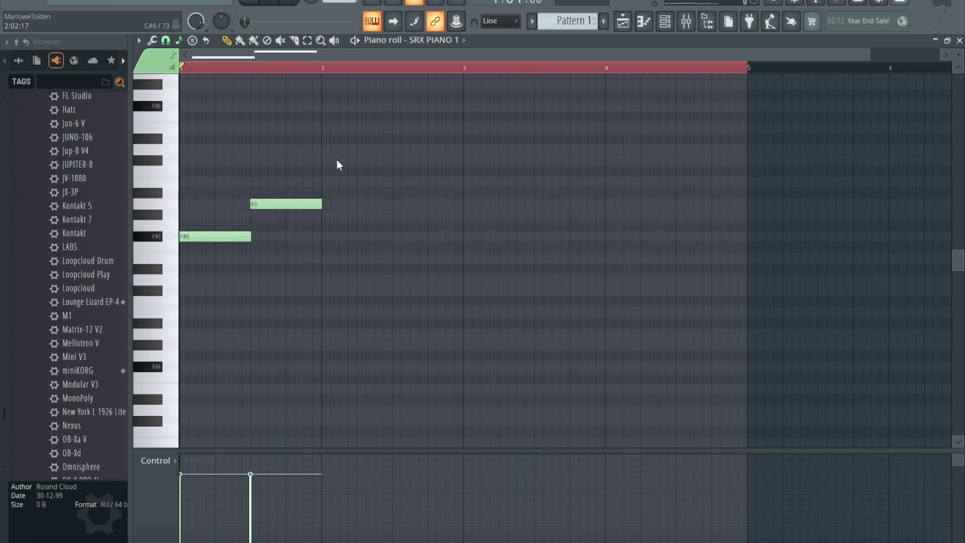
{"action": "left_click", "coordinate": [328, 182]}
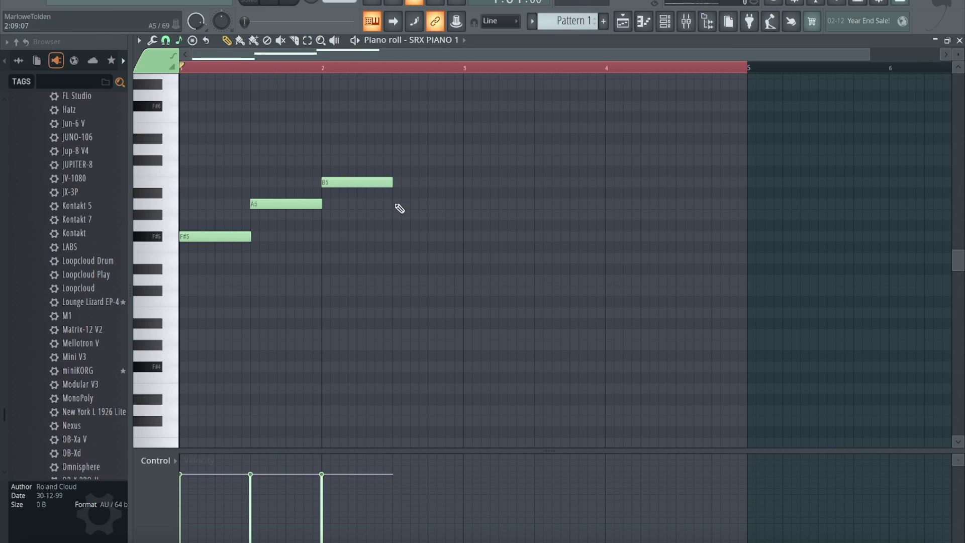
{"action": "left_click", "coordinate": [397, 204]}
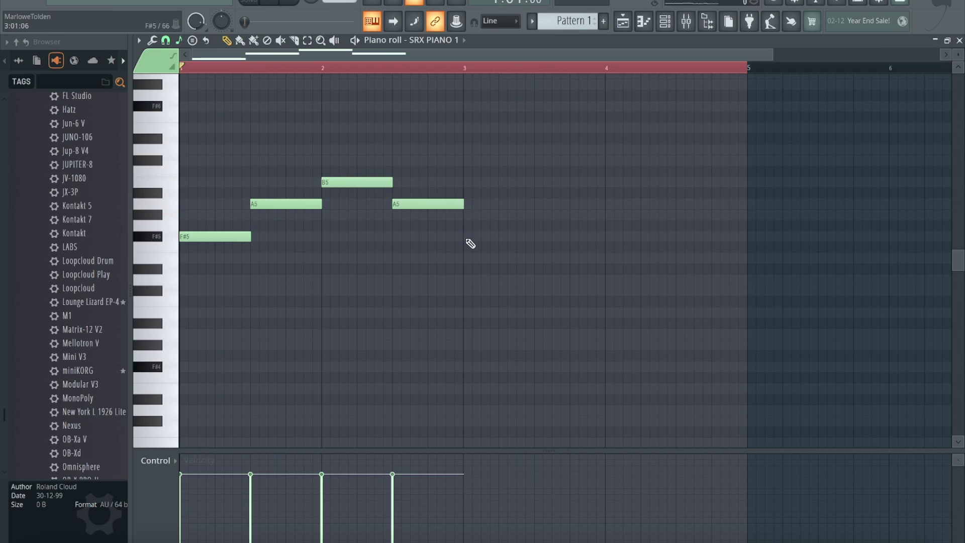
{"action": "left_click", "coordinate": [469, 237]}
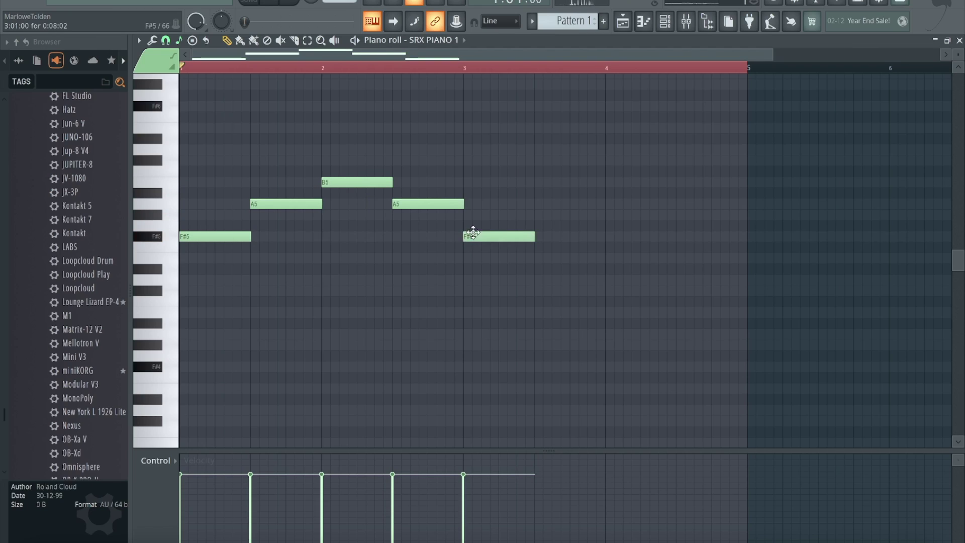
{"action": "left_click", "coordinate": [541, 183]}
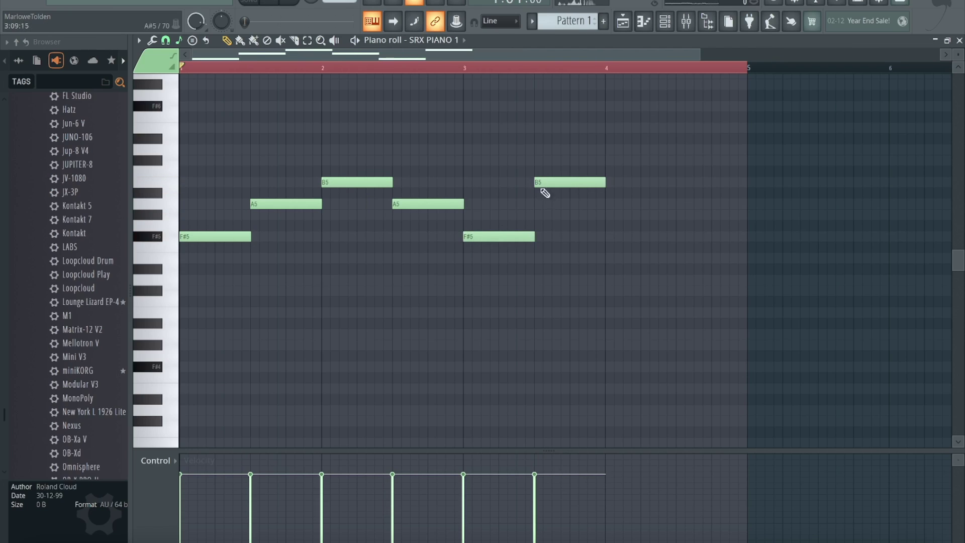
{"action": "left_click", "coordinate": [609, 205]}
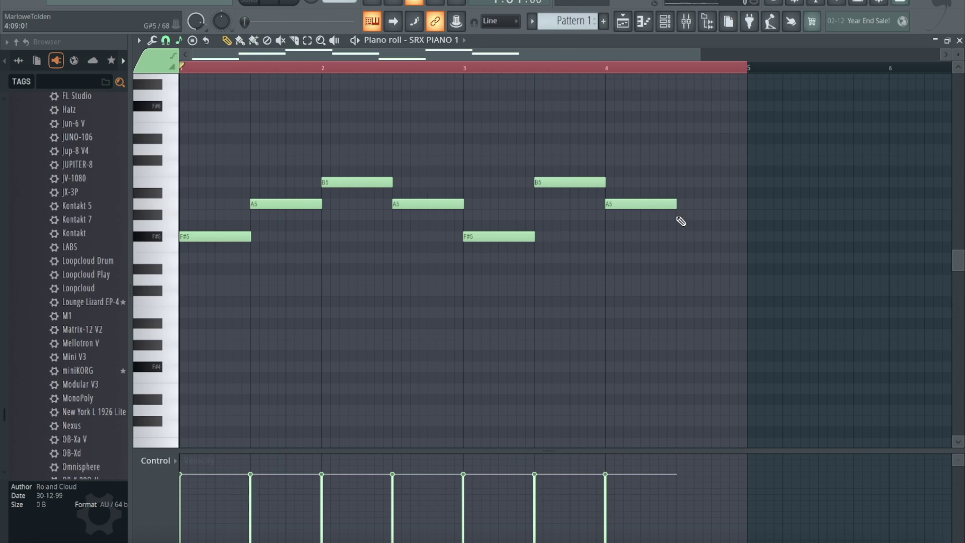
{"action": "left_click", "coordinate": [680, 215]}
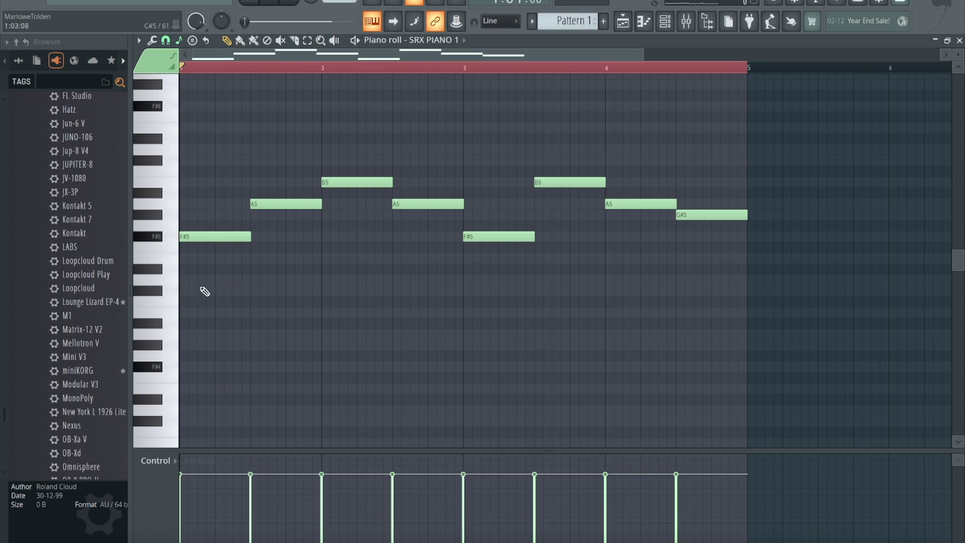
Add one-bar bass notes below the melody: F#4 in bars 1 and 2, D4 in bars 3 and 4.
{"action": "left_click", "coordinate": [182, 367]}
{"action": "left_click_drag", "start_coordinate": [250, 369], "coordinate": [325, 370]}
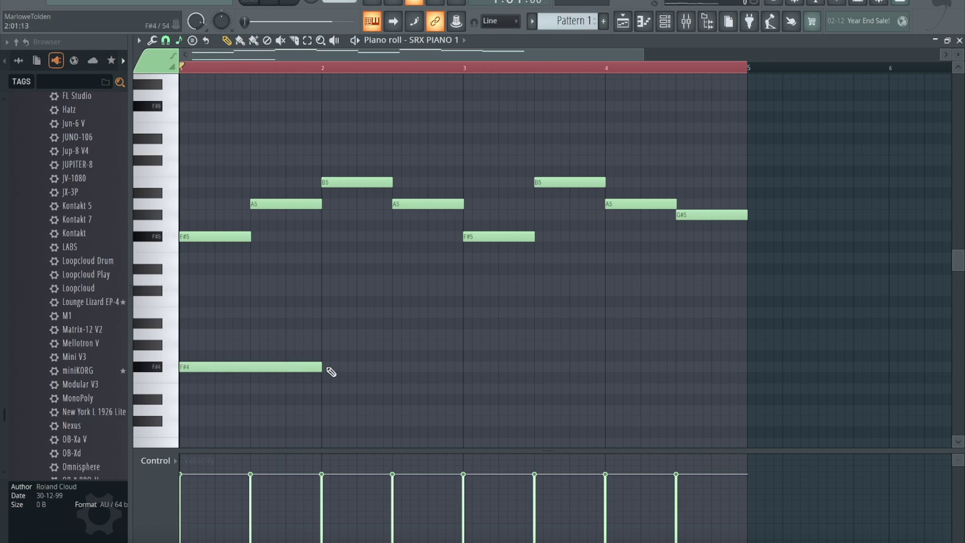
{"action": "left_click", "coordinate": [326, 368]}
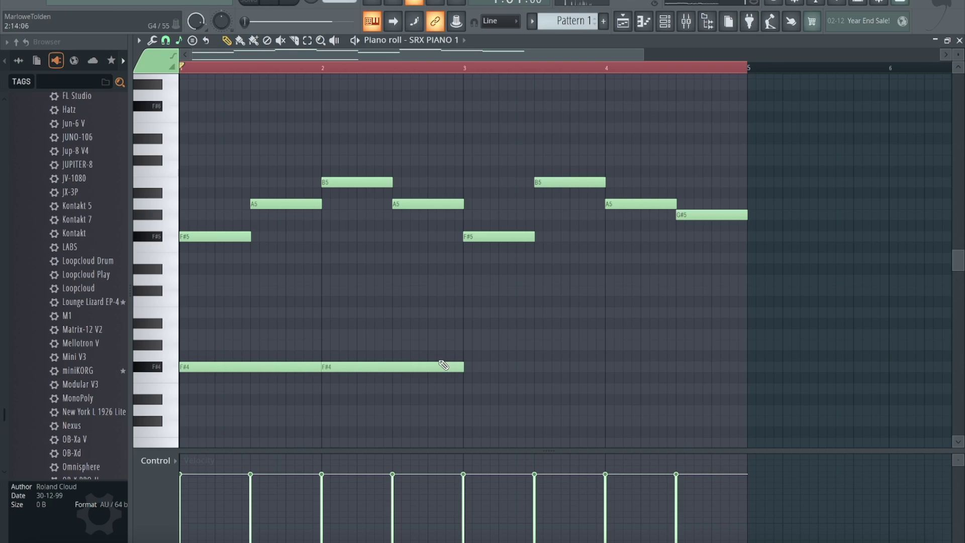
{"action": "left_click", "coordinate": [471, 410]}
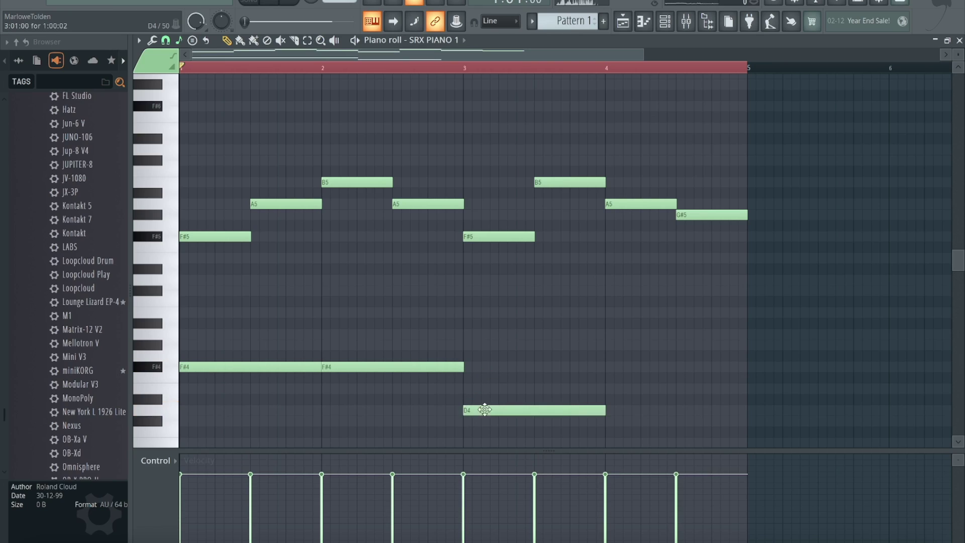
{"action": "left_click", "coordinate": [614, 411]}
Play the pattern and duplicate the four bass notes one octave lower as F#3 and D3.
{"action": "key", "text": "space"}
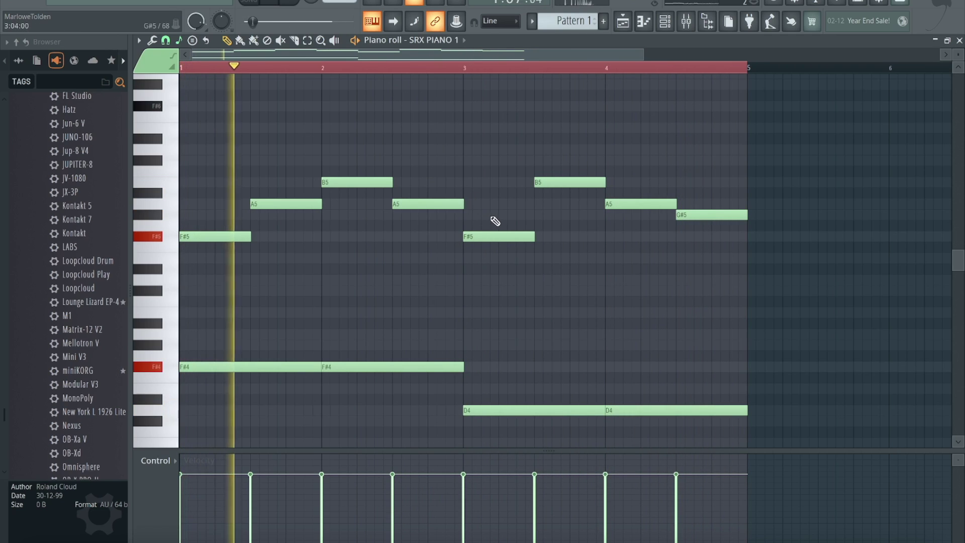
{"action": "scroll", "coordinate": [490, 288], "scroll_direction": "down", "scroll_amount": 3}
{"action": "left_click_drag", "start_coordinate": [595, 370], "coordinate": [266, 277]}
{"action": "left_click_drag", "start_coordinate": [222, 302], "coordinate": [194, 459]}
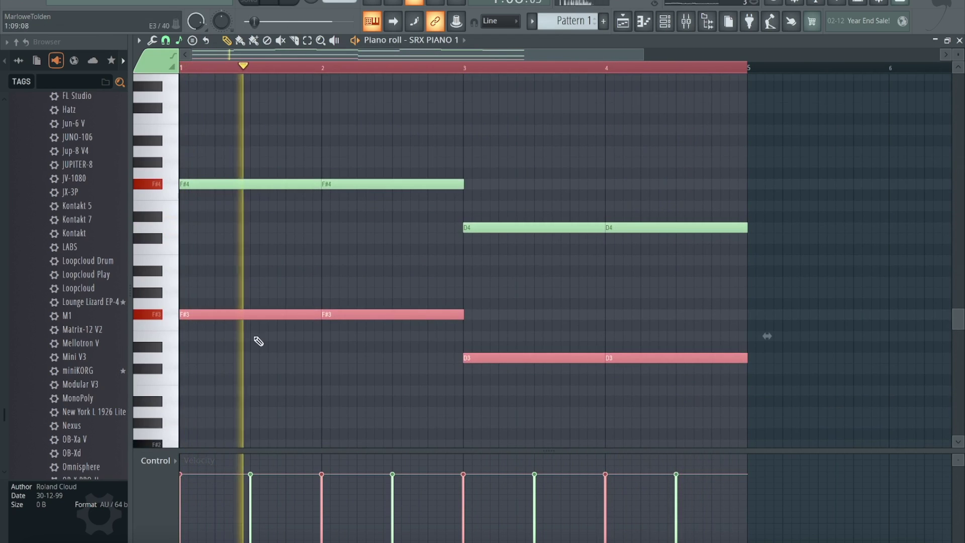
{"action": "left_click", "coordinate": [311, 268]}
Add a one-bar F#6 note in bar 2 and transpose it down one octave to F#5 during playback.
{"action": "scroll", "coordinate": [224, 259], "scroll_direction": "up", "scroll_amount": 4}
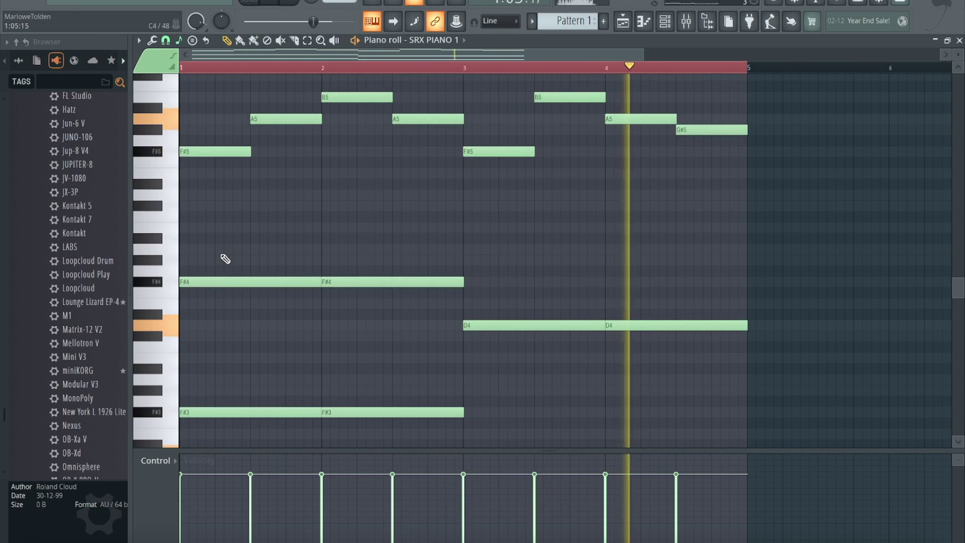
{"action": "scroll", "coordinate": [225, 259], "scroll_direction": "up", "scroll_amount": 3}
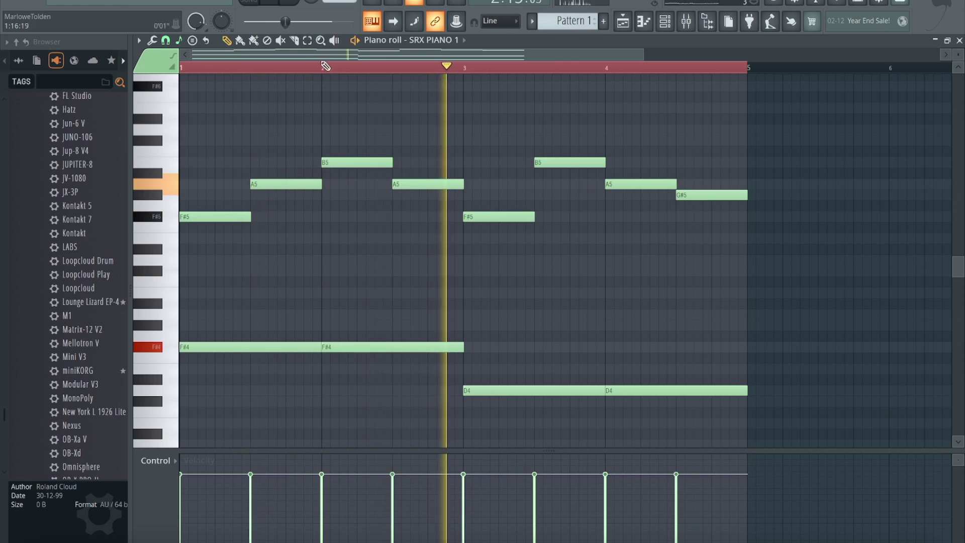
{"action": "scroll", "coordinate": [371, 218], "scroll_direction": "up", "scroll_amount": 1}
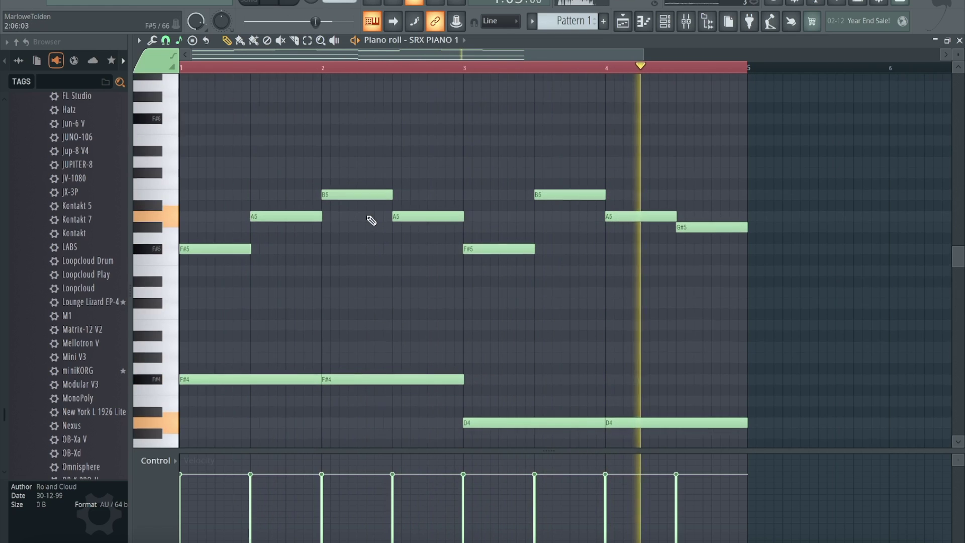
{"action": "scroll", "coordinate": [371, 219], "scroll_direction": "up", "scroll_amount": 1}
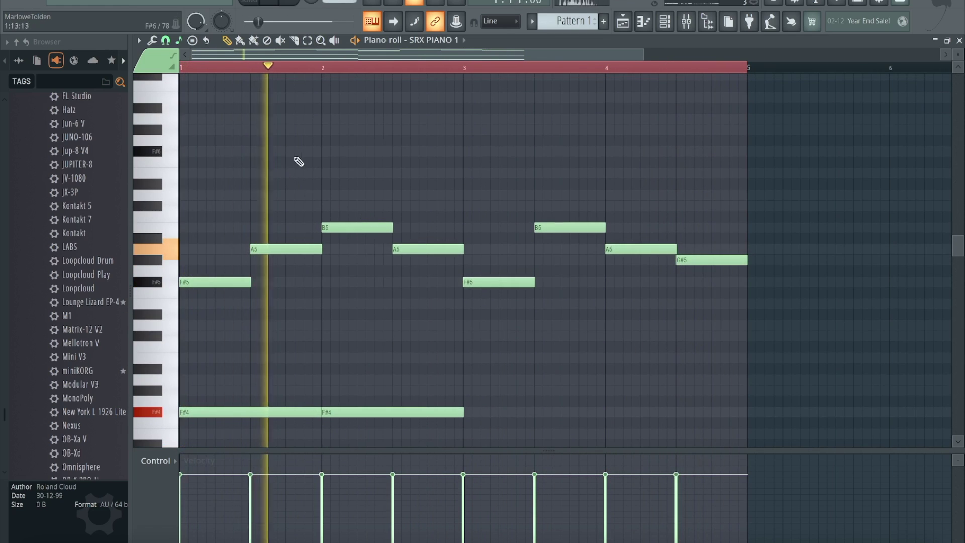
{"action": "left_click", "coordinate": [319, 150]}
{"action": "mouse_move", "coordinate": [394, 151]}
{"action": "left_mouse_down"}
{"action": "mouse_move", "coordinate": [403, 153]}
{"action": "mouse_move", "coordinate": [394, 152]}
{"action": "left_mouse_up"}
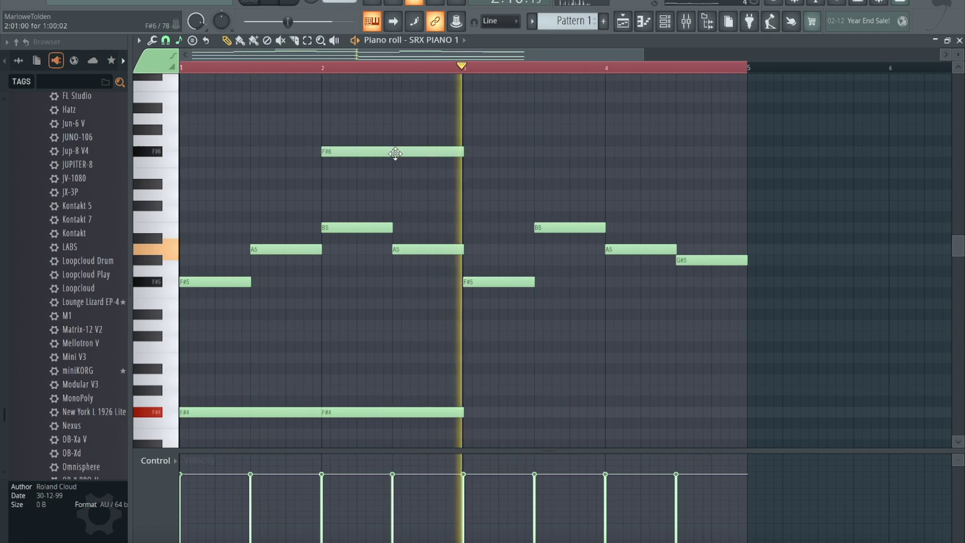
{"action": "key", "text": "space"}
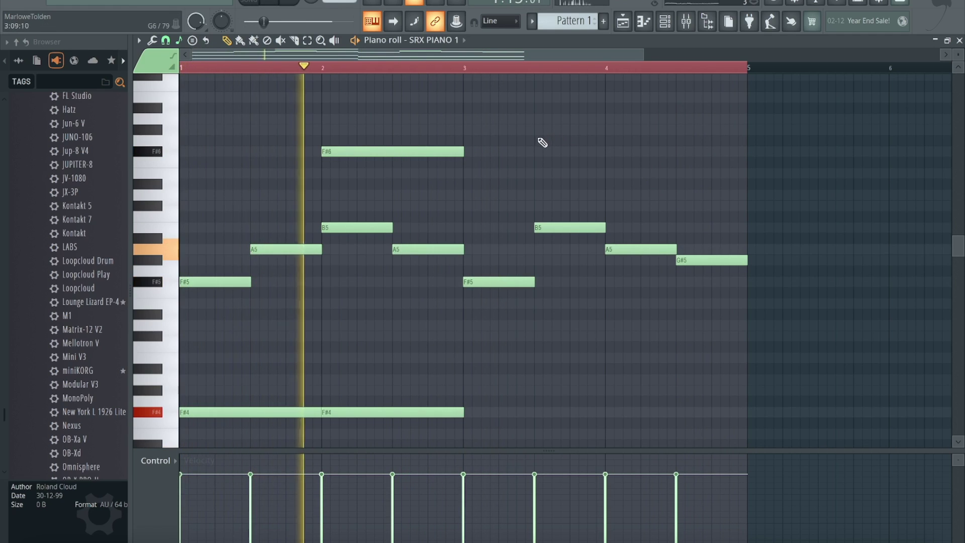
{"action": "left_click", "coordinate": [420, 153]}
{"action": "key", "text": "ctrl+Down"}
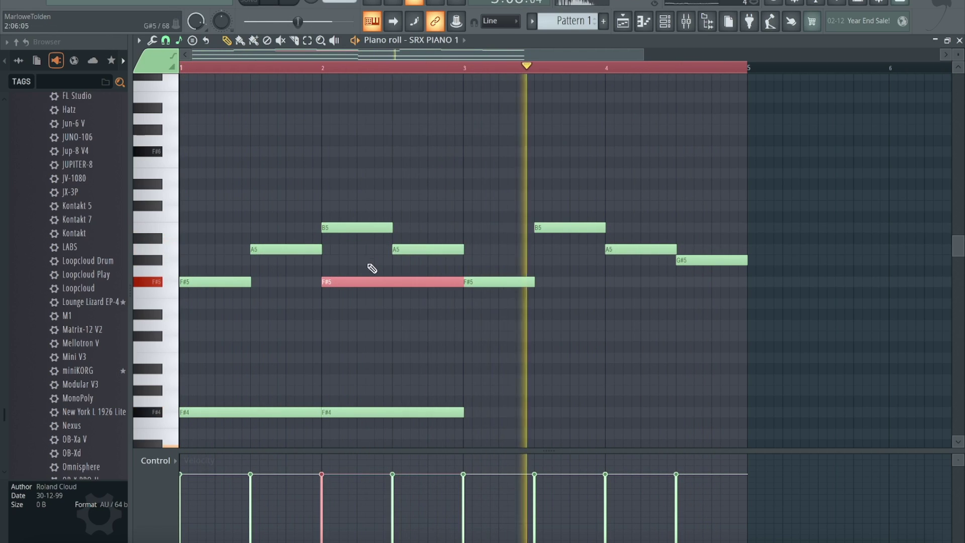
Transpose the one-bar F#5 in bar 2 up to D6 and add a matching one-bar D6 in bar 4.
{"action": "left_click_drag", "start_coordinate": [364, 281], "coordinate": [366, 196]}
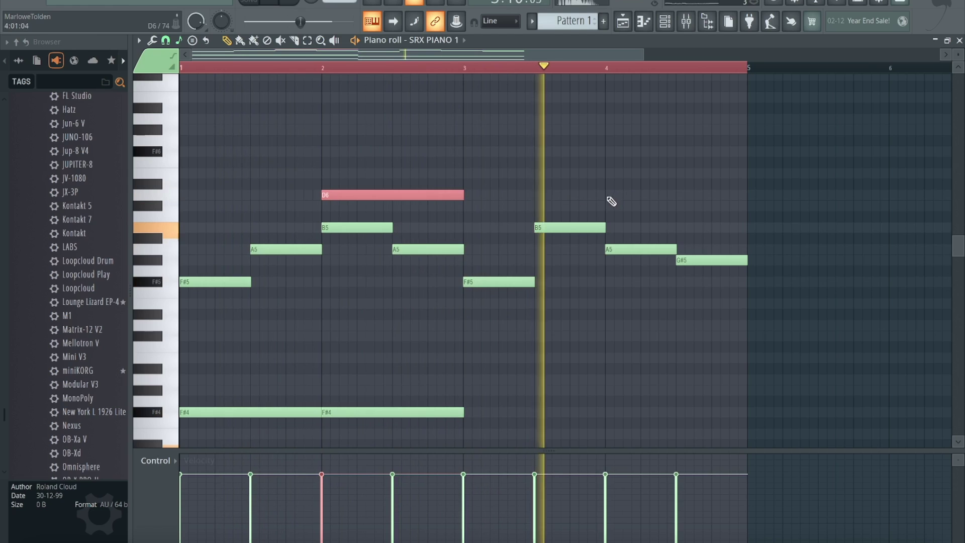
{"action": "left_click", "coordinate": [621, 196]}
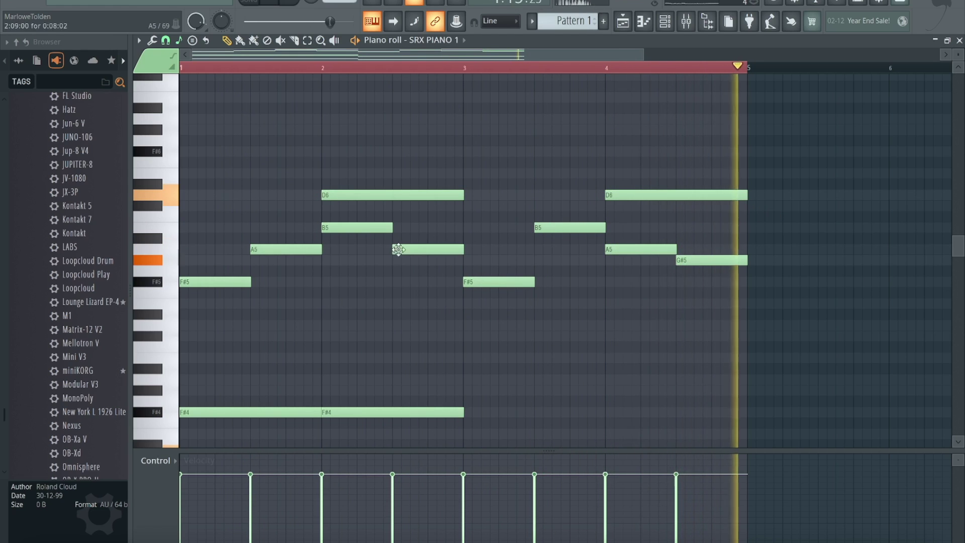
Add a quarter-bar C#6 note on beat 2 of bar 1 and audition the pattern.
{"action": "scroll", "coordinate": [330, 324], "scroll_direction": "up", "scroll_amount": 1}
{"action": "scroll", "coordinate": [332, 322], "scroll_direction": "down", "scroll_amount": 2}
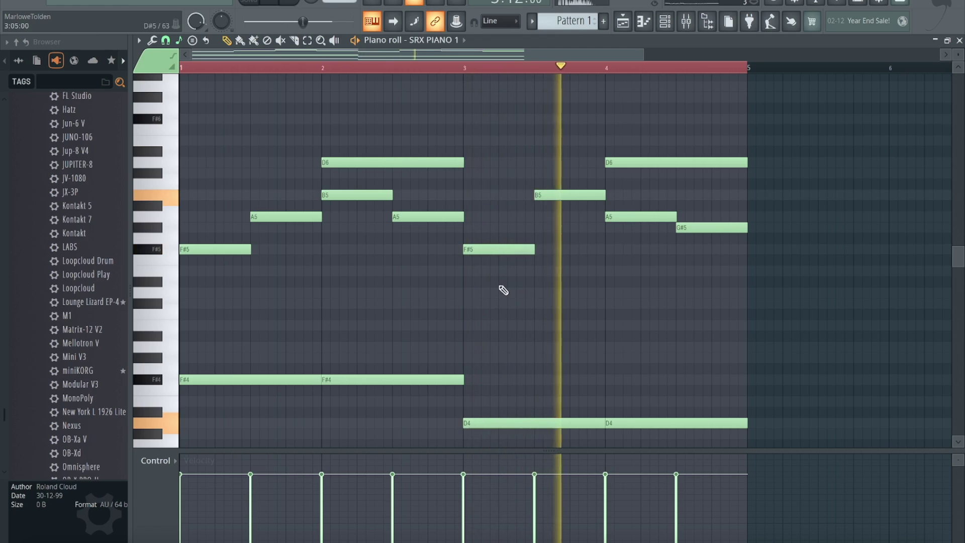
{"action": "scroll", "coordinate": [259, 281], "scroll_direction": "up", "scroll_amount": 1}
{"action": "left_click", "coordinate": [215, 206]}
{"action": "left_click_drag", "start_coordinate": [286, 205], "coordinate": [254, 209]}
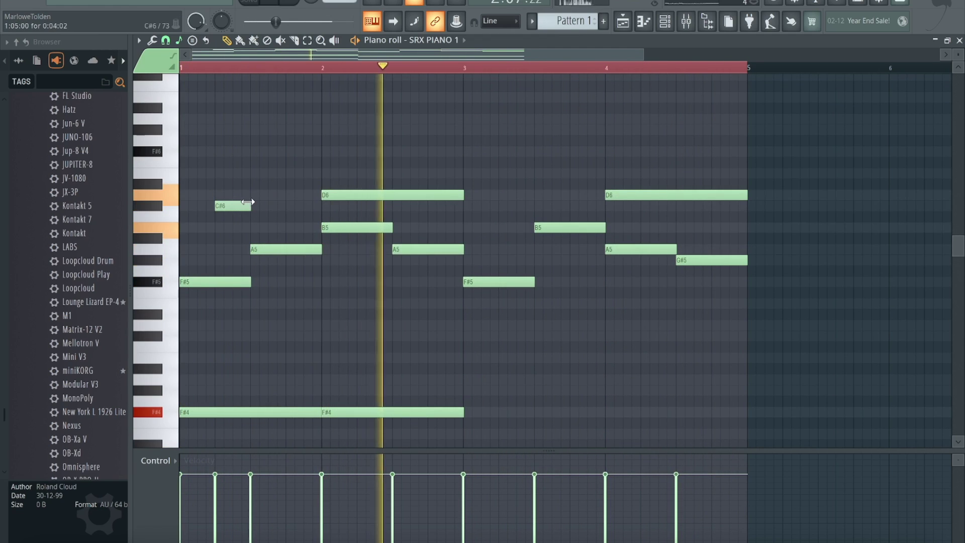
{"action": "key", "text": "space"}
Try a quarter-bar note on beat 3 of bar 1 at E6, F#6 and B5, and delete it.
{"action": "left_click", "coordinate": [255, 173]}
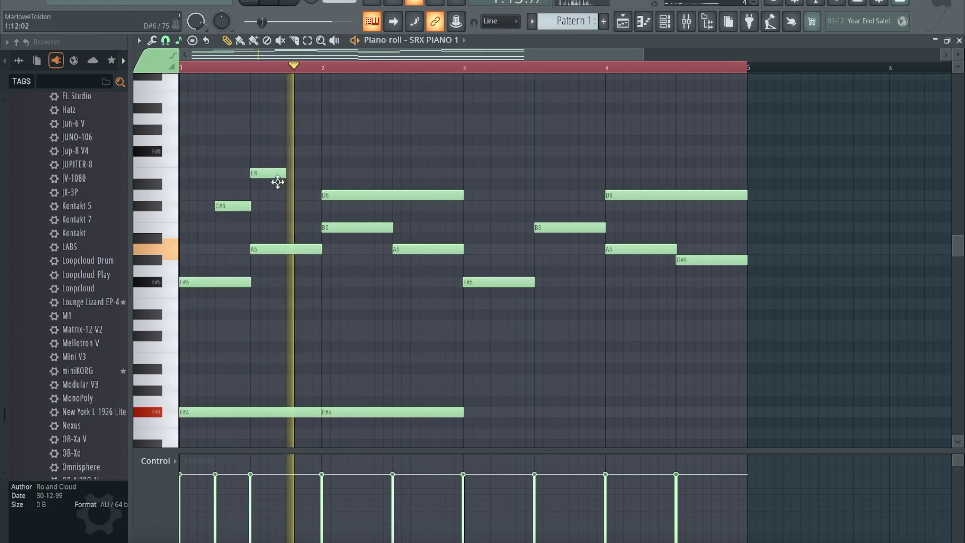
{"action": "left_click_drag", "start_coordinate": [266, 187], "coordinate": [265, 146]}
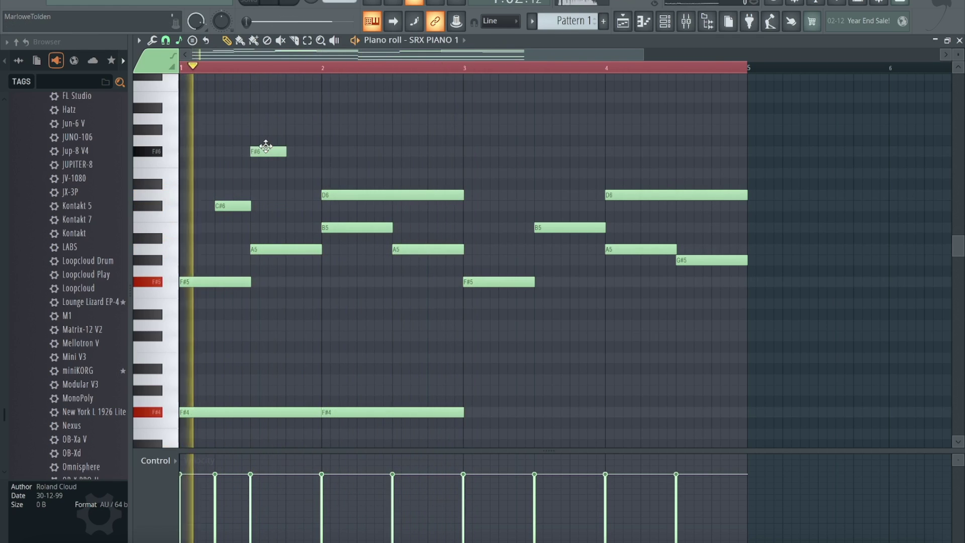
{"action": "left_click_drag", "start_coordinate": [265, 146], "coordinate": [269, 216]}
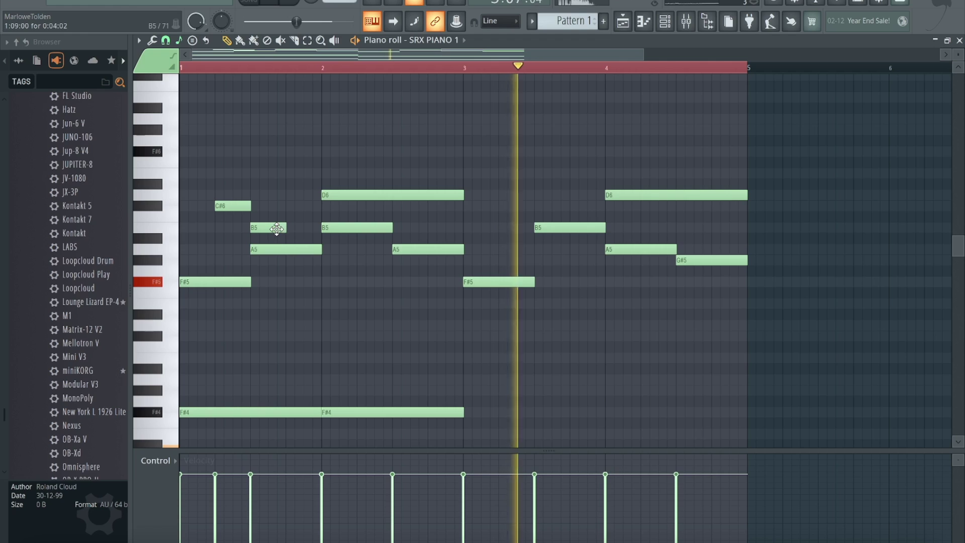
{"action": "right_click", "coordinate": [271, 227]}
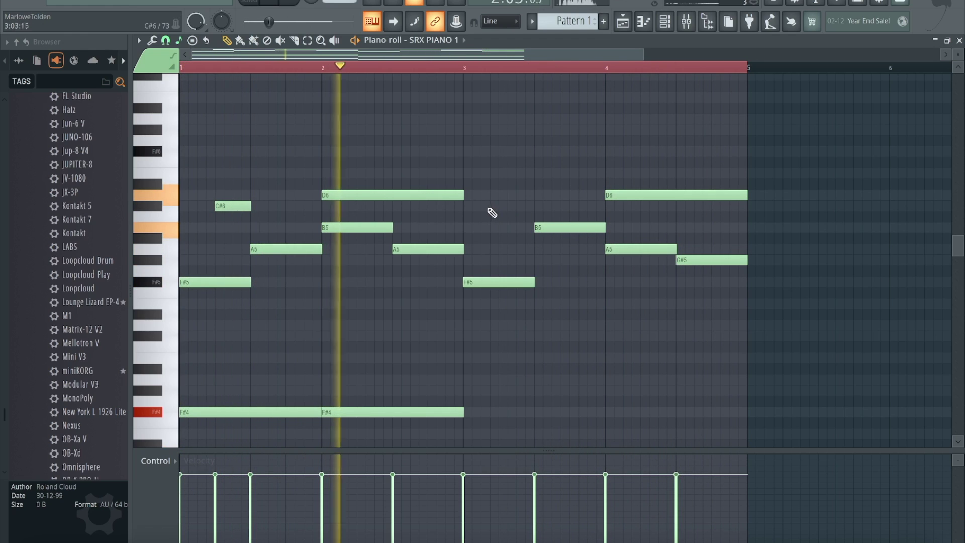
Add a quarter-bar C#6 on beat 2 of bar 3 and delete the B5 note in bar 2.
{"action": "left_click", "coordinate": [502, 206]}
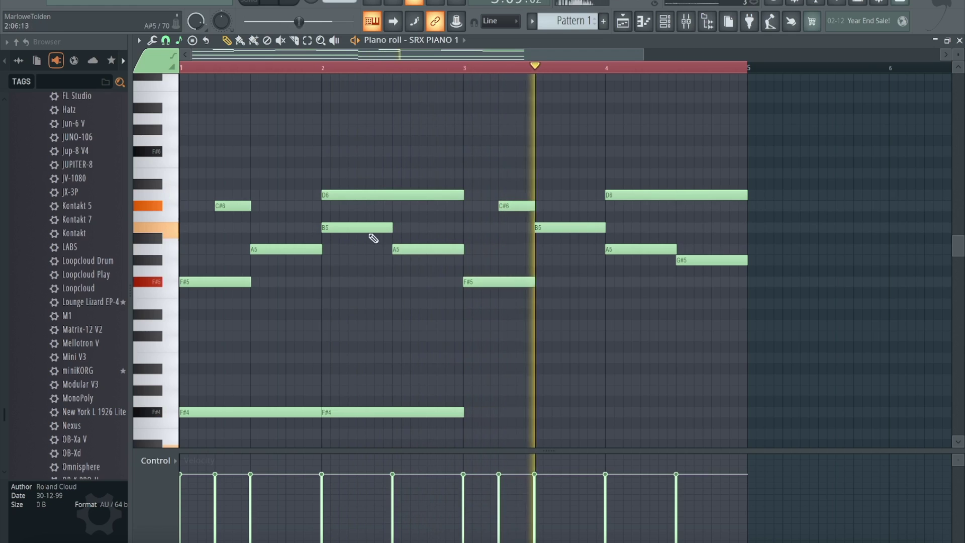
{"action": "right_click", "coordinate": [359, 228]}
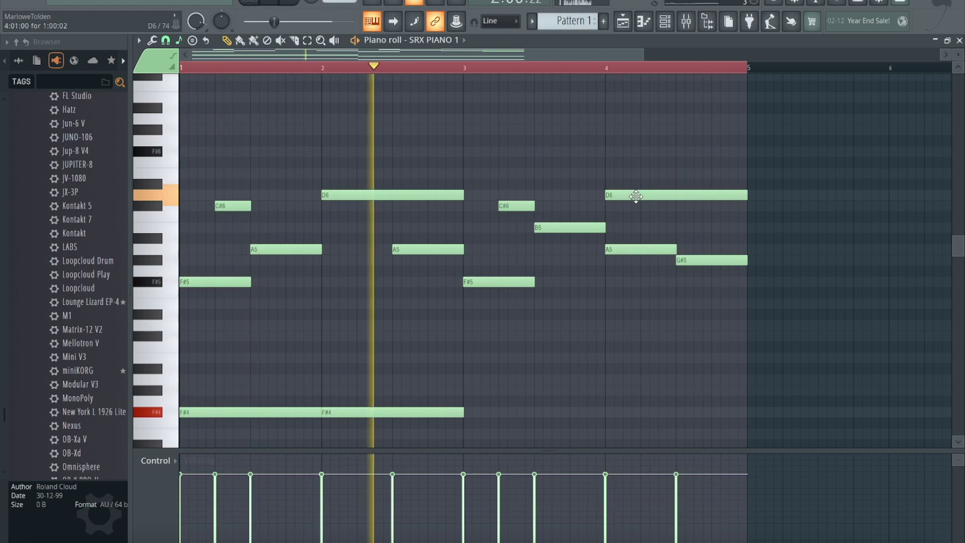
Delete the A5 at the start of bar 4 and redraw it half a bar long.
{"action": "right_click", "coordinate": [632, 251]}
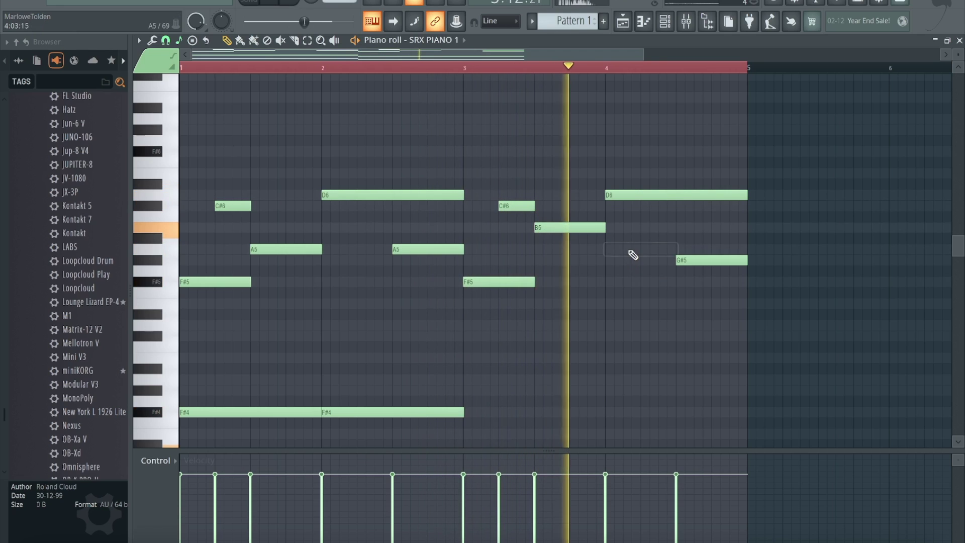
{"action": "left_click", "coordinate": [611, 251]}
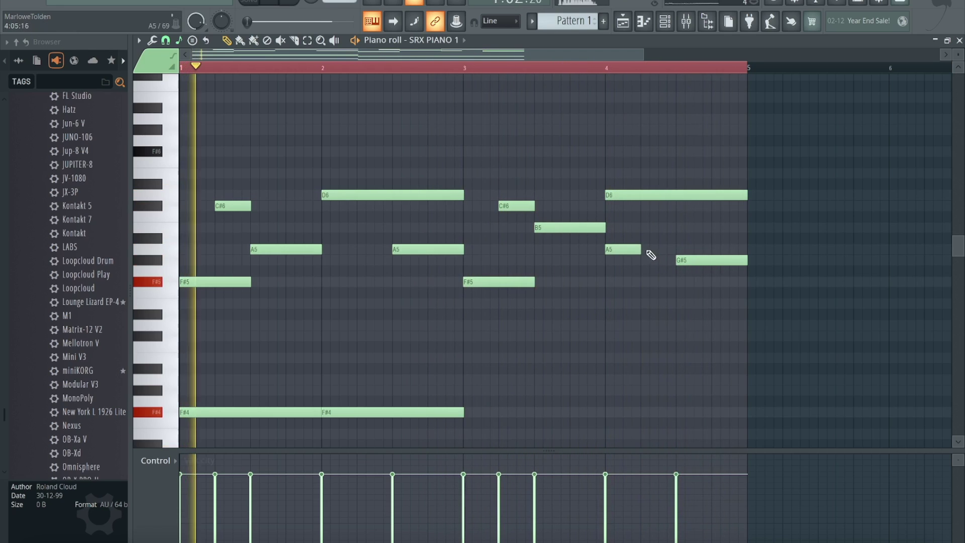
{"action": "left_click_drag", "start_coordinate": [640, 248], "coordinate": [676, 250]}
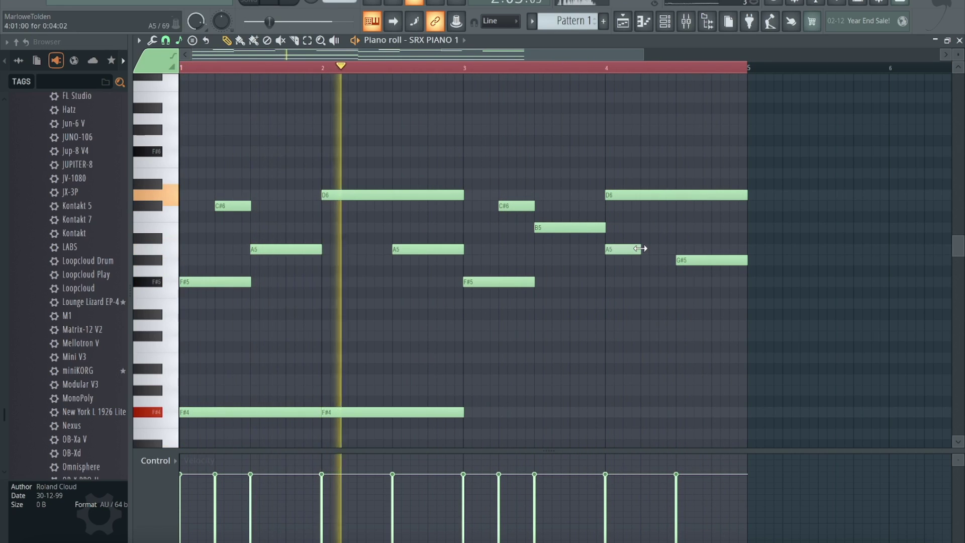
Add half-bar F#5 notes at the start of bars 2 and 4.
{"action": "left_click", "coordinate": [327, 282]}
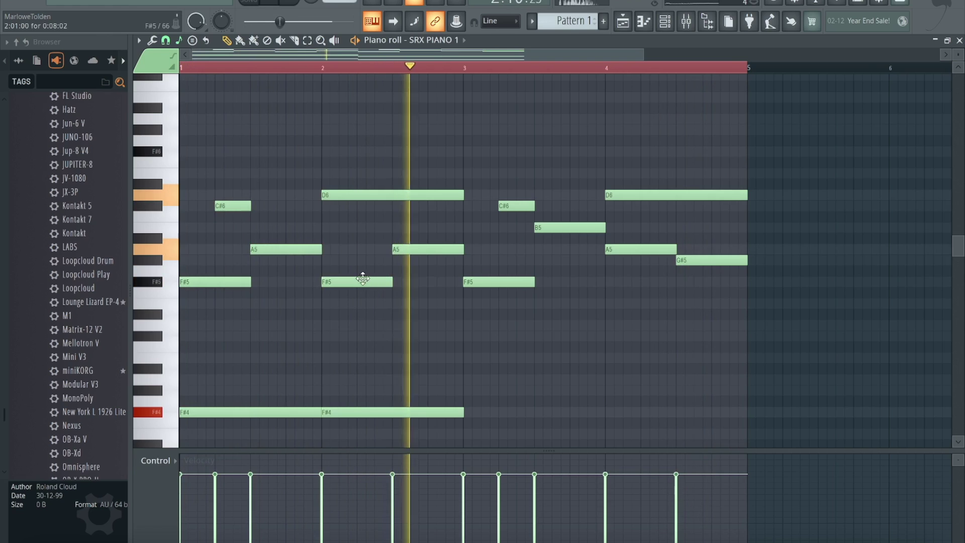
{"action": "left_click", "coordinate": [608, 283]}
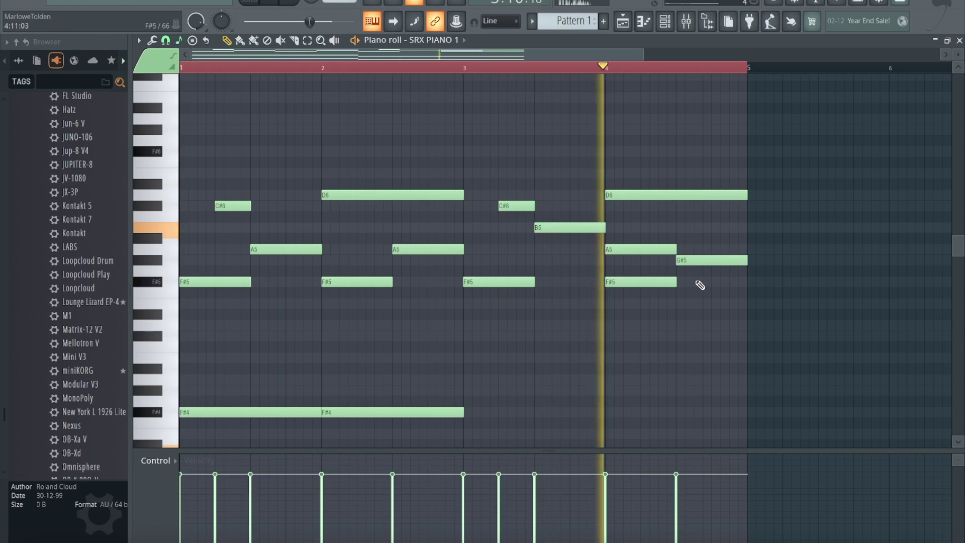
Try half-bar D5 notes under the A5 notes in bars 1 and 2, and delete both.
{"action": "scroll", "coordinate": [487, 286], "scroll_direction": "down", "scroll_amount": 3}
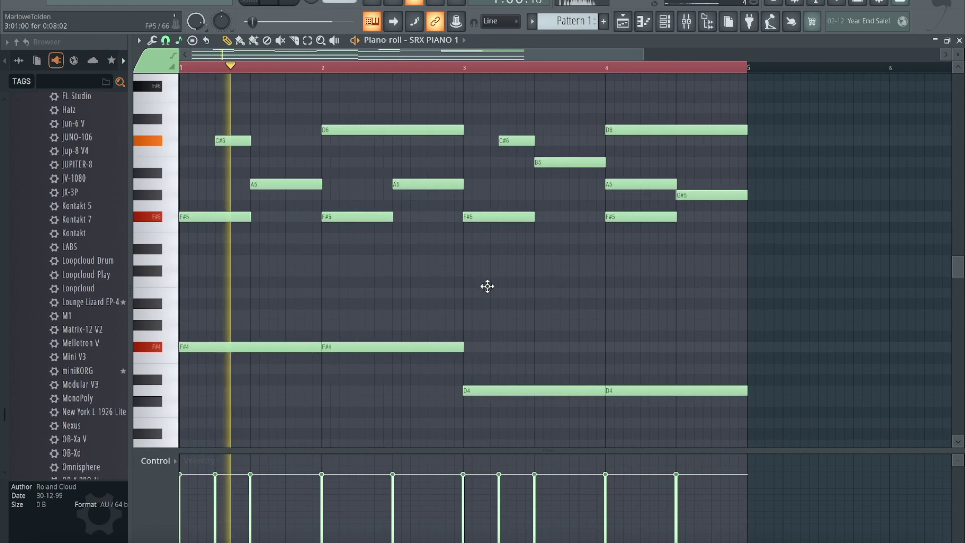
{"action": "scroll", "coordinate": [490, 289], "scroll_direction": "up", "scroll_amount": 2}
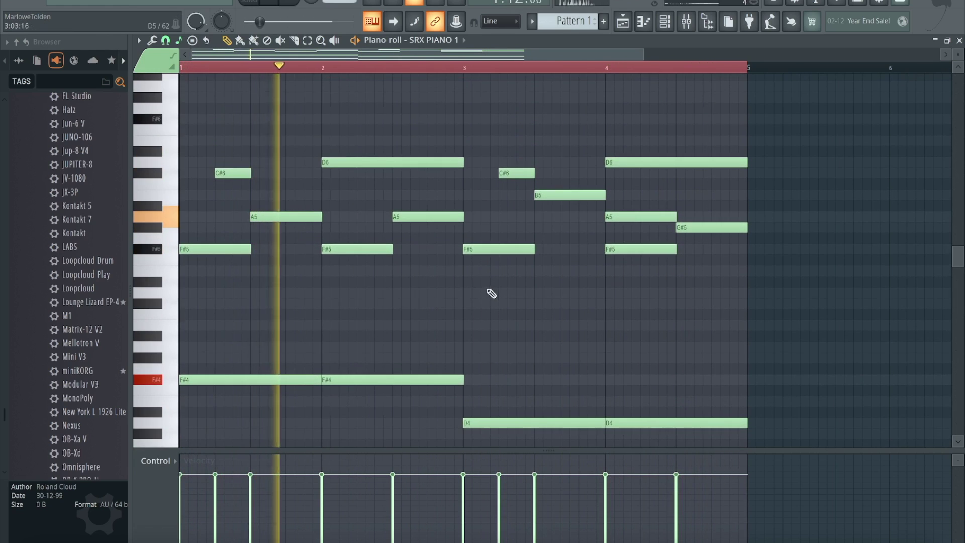
{"action": "left_click", "coordinate": [256, 296]}
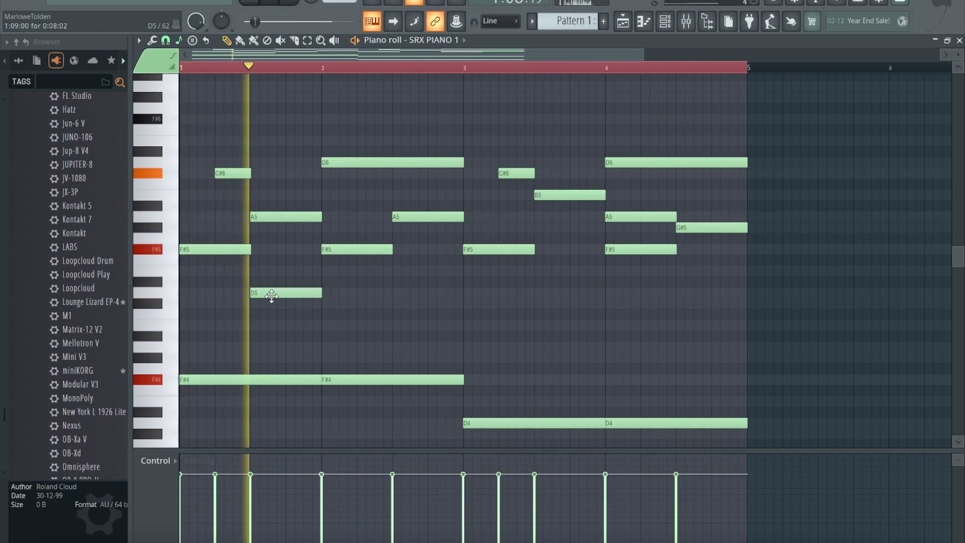
{"action": "left_click", "coordinate": [391, 292]}
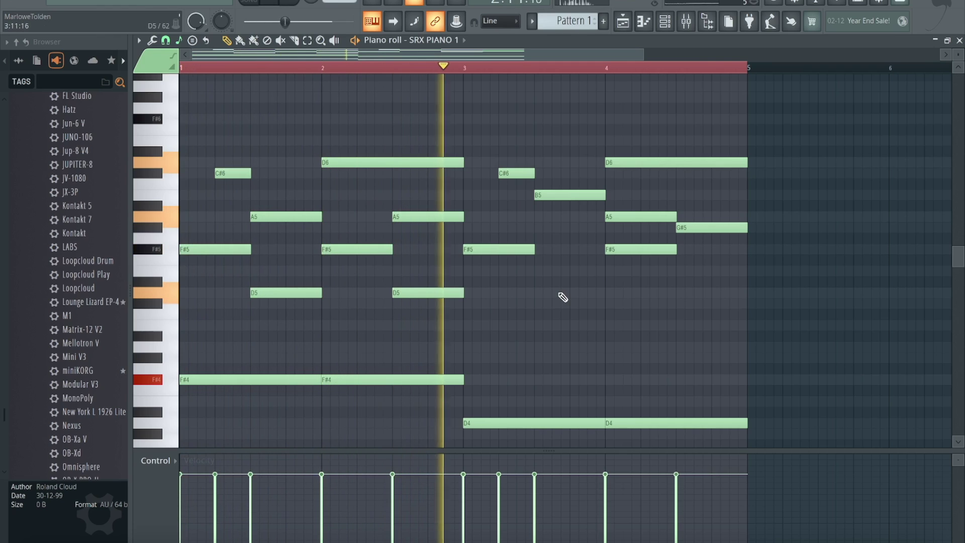
{"action": "right_click", "coordinate": [427, 293]}
{"action": "right_click", "coordinate": [294, 293]}
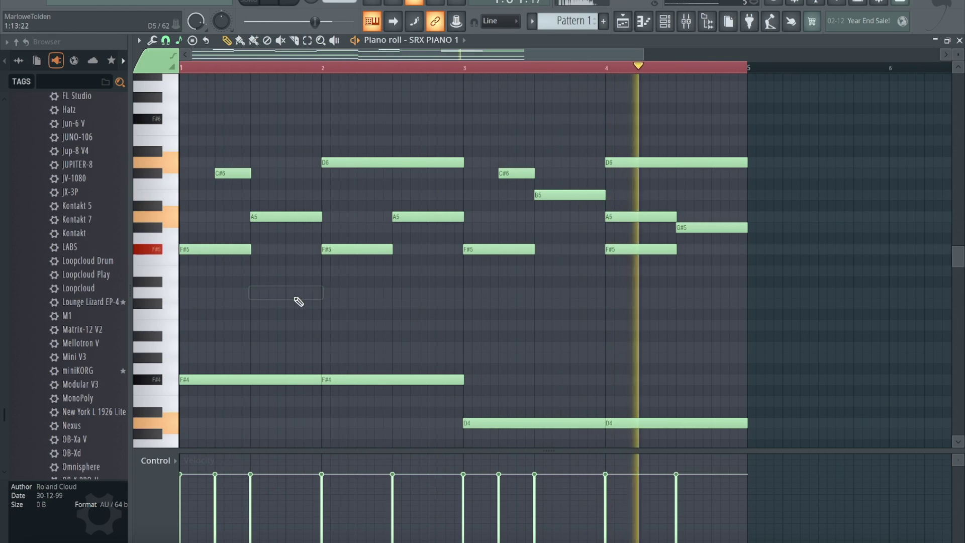
Transpose the F#5 notes at the start of bars 3 and 4 down to D5.
{"action": "left_click_drag", "start_coordinate": [652, 265], "coordinate": [475, 295]}
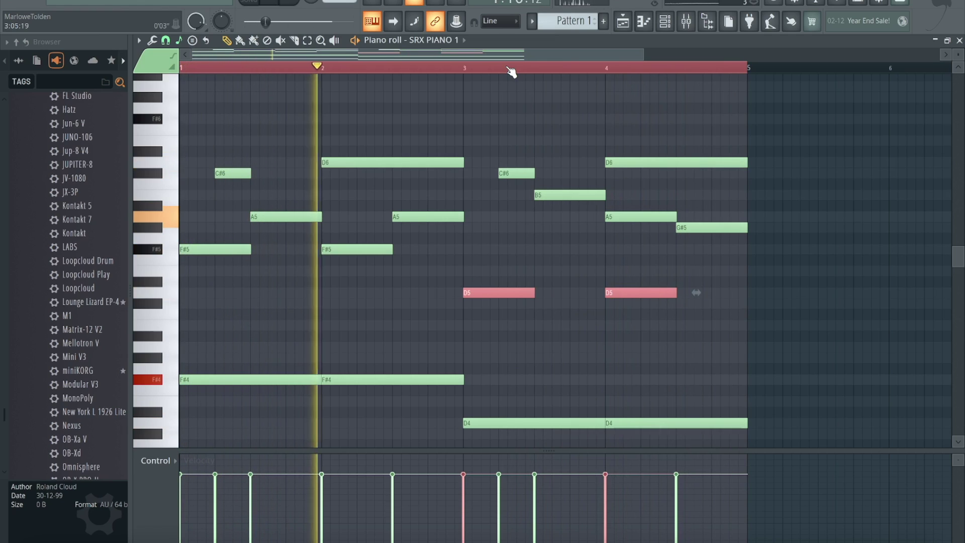
{"action": "left_click", "coordinate": [694, 23]}
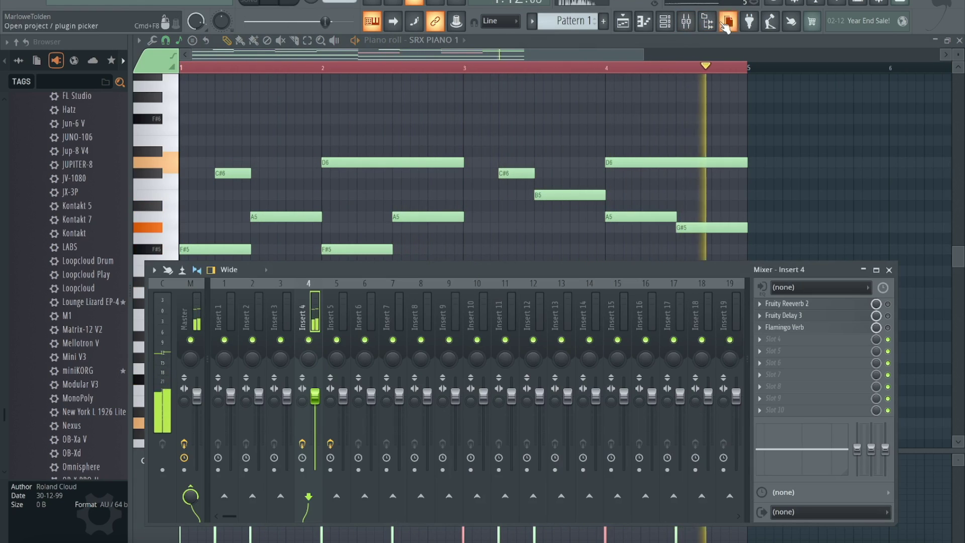
{"action": "left_click", "coordinate": [666, 30]}
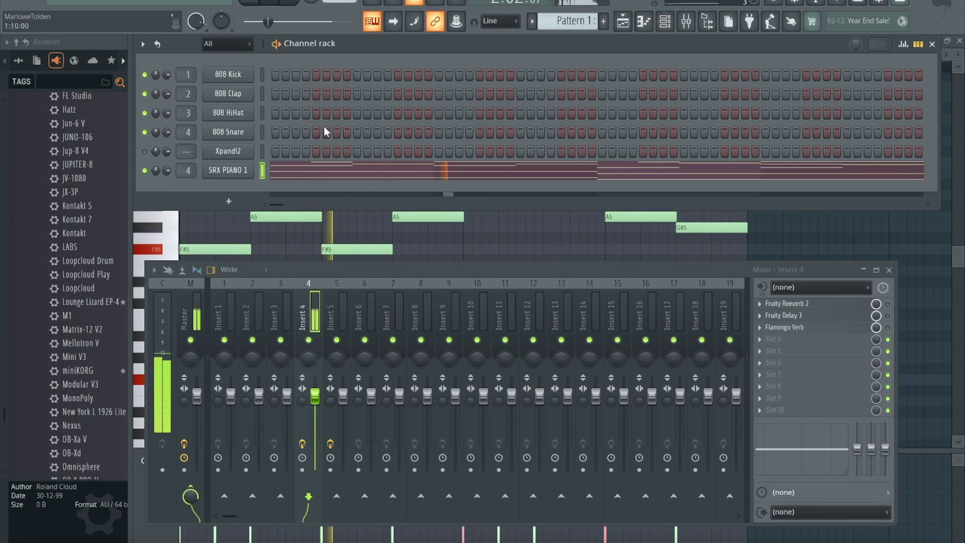
{"action": "left_click", "coordinate": [207, 232]}
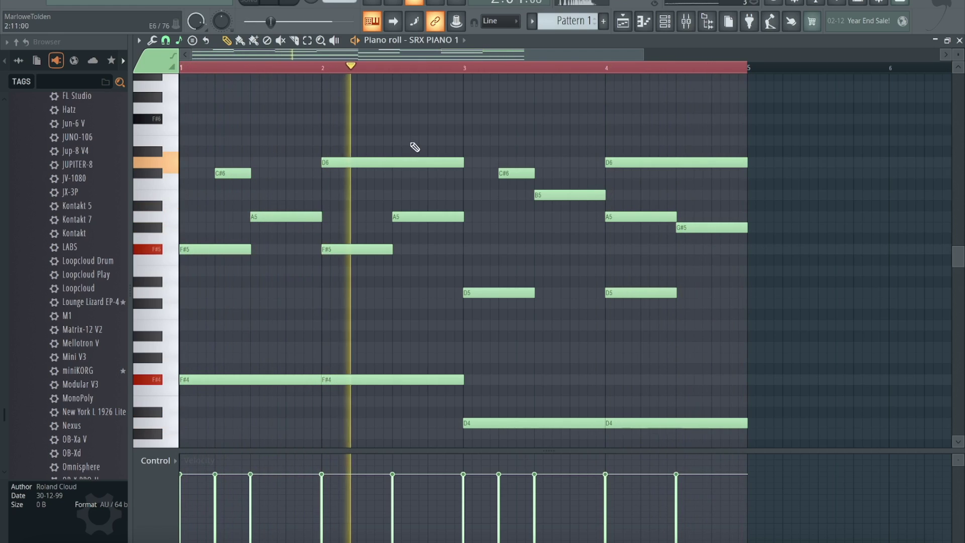
Cut all notes of the SRX PIANO 1 channel from Pattern 1.
{"action": "left_click", "coordinate": [646, 23]}
{"action": "right_click", "coordinate": [226, 169]}
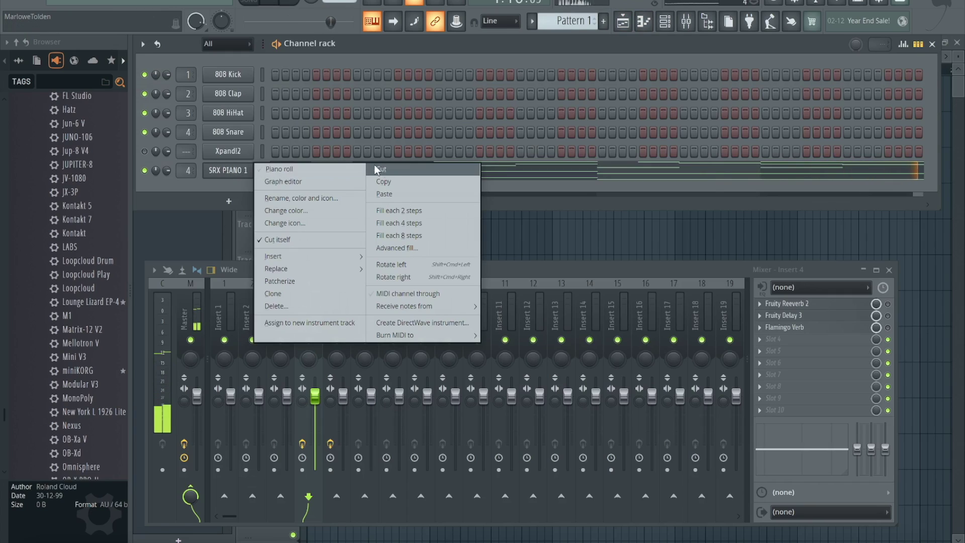
{"action": "left_click", "coordinate": [390, 169]}
Reopen the SRX PIANO 1 piano roll and set its scale highlighting to D# Minor Harmonic.
{"action": "right_click", "coordinate": [217, 174]}
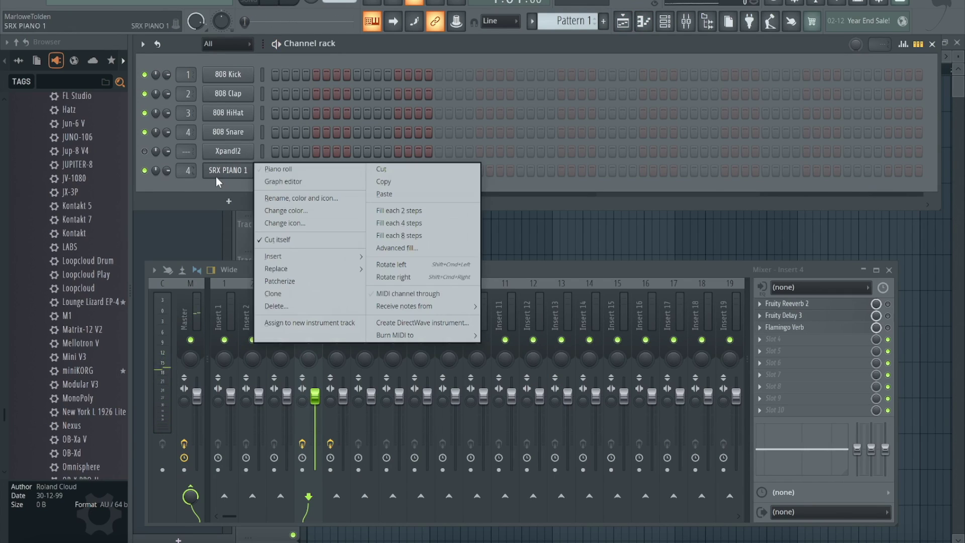
{"action": "left_click", "coordinate": [281, 169]}
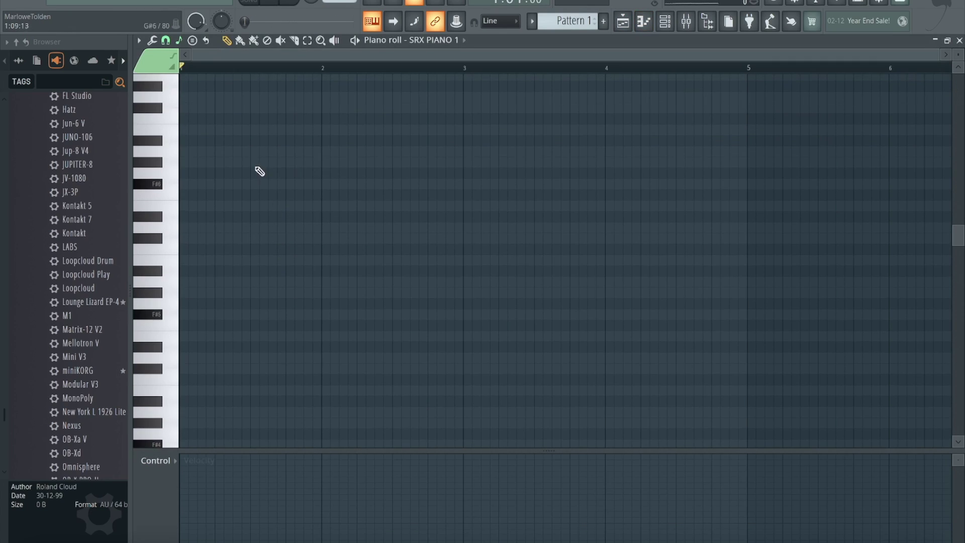
{"action": "left_click", "coordinate": [138, 41]}
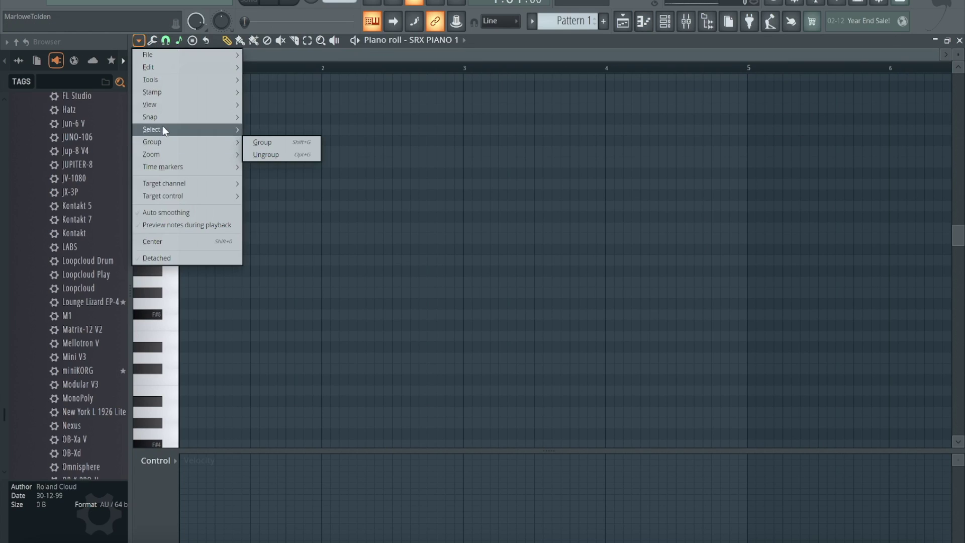
{"action": "mouse_move", "coordinate": [226, 104]}
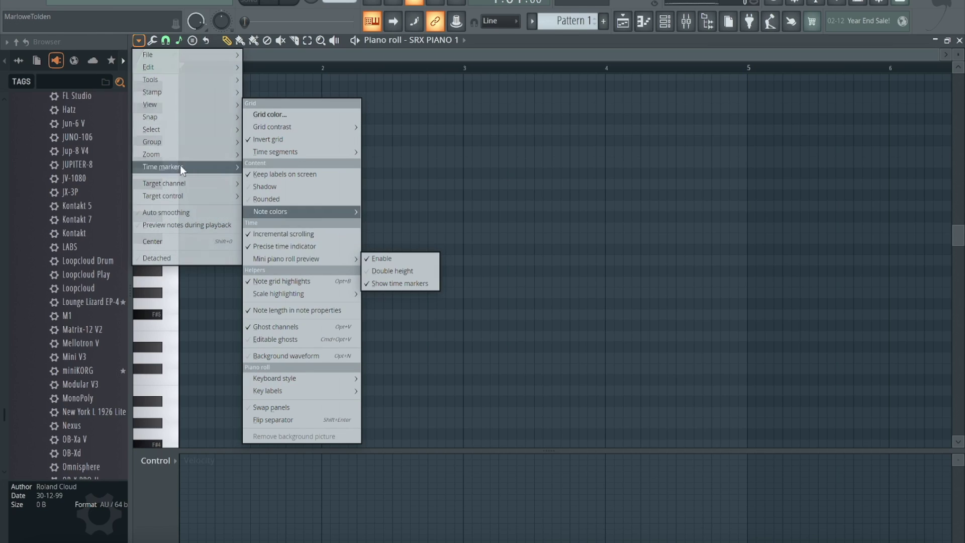
{"action": "mouse_move", "coordinate": [284, 293]}
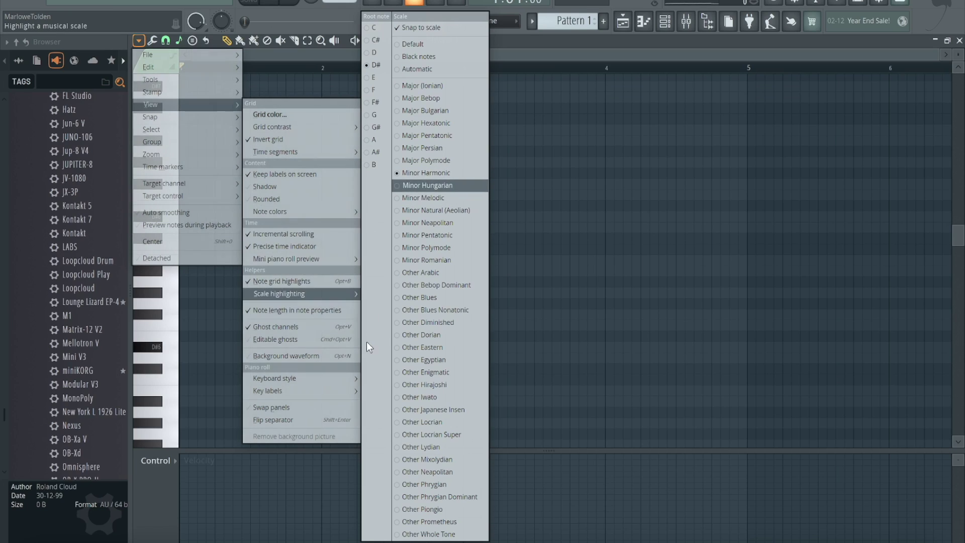
{"action": "left_click", "coordinate": [166, 347]}
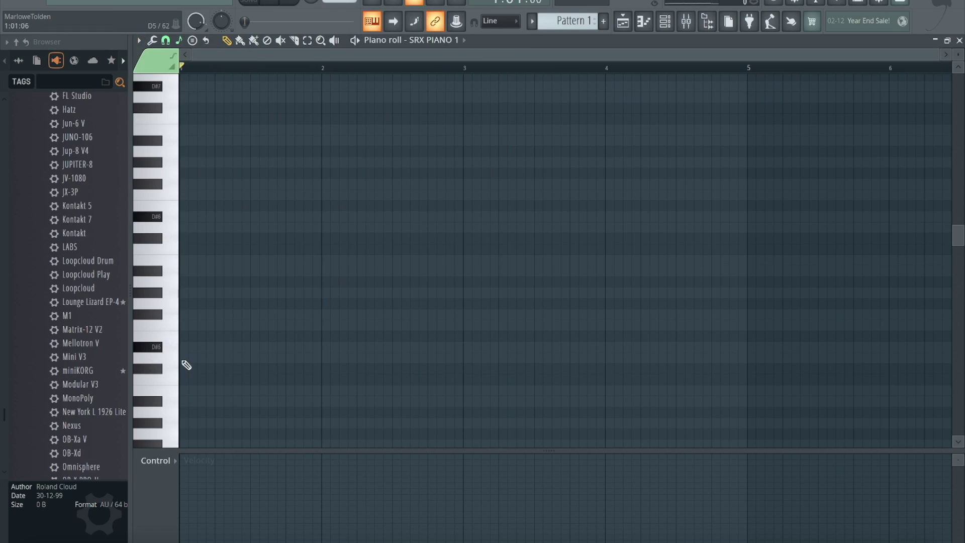
Build a one-bar motif of D#4, A#4, F#4 and G#4 in bar 1 and duplicate it into bar 2.
{"action": "scroll", "coordinate": [208, 355], "scroll_direction": "down", "scroll_amount": 3}
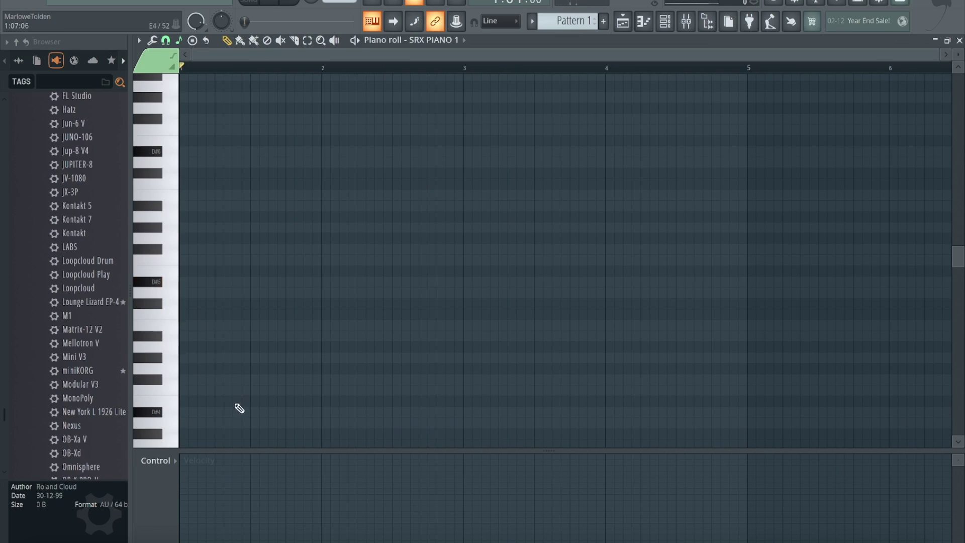
{"action": "scroll", "coordinate": [273, 406], "scroll_direction": "down", "scroll_amount": 3}
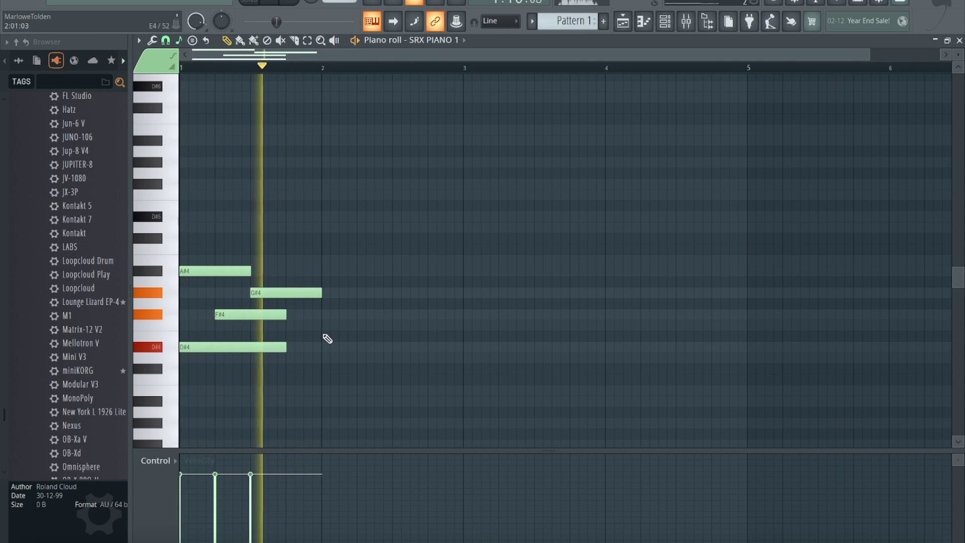
{"action": "left_click_drag", "start_coordinate": [194, 235], "coordinate": [195, 237]}
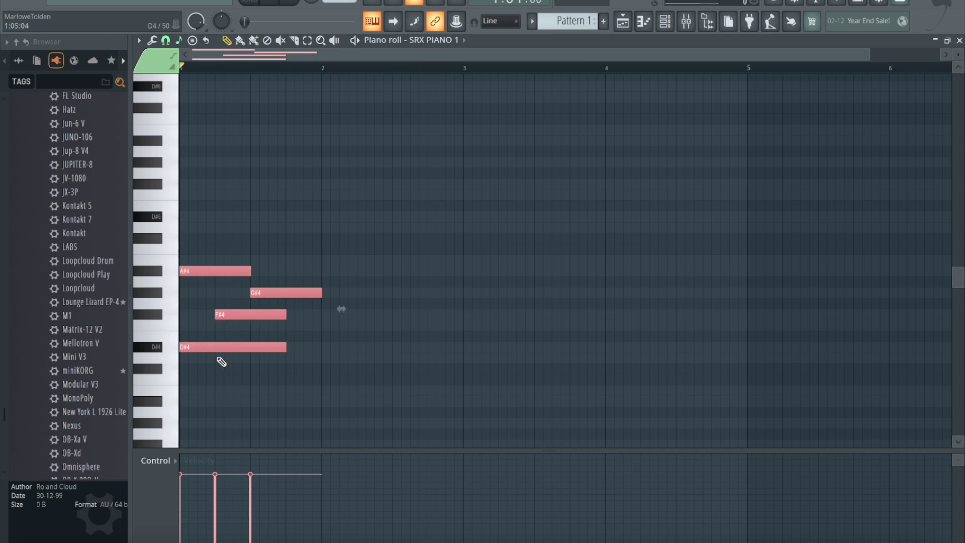
{"action": "key", "text": "ctrl+b"}
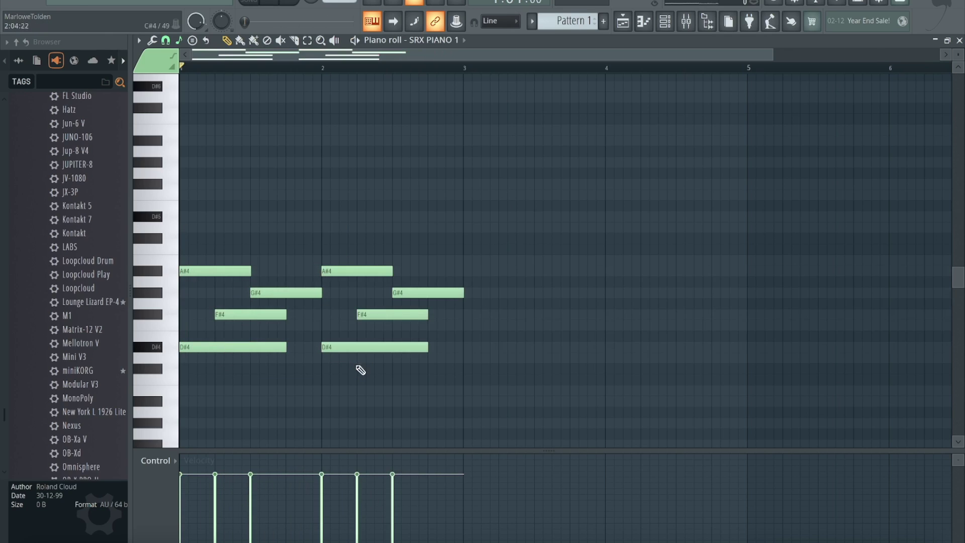
Add a short A#4 ending at the end of bar 2 and a short B4 starting just before it.
{"action": "key", "text": "space"}
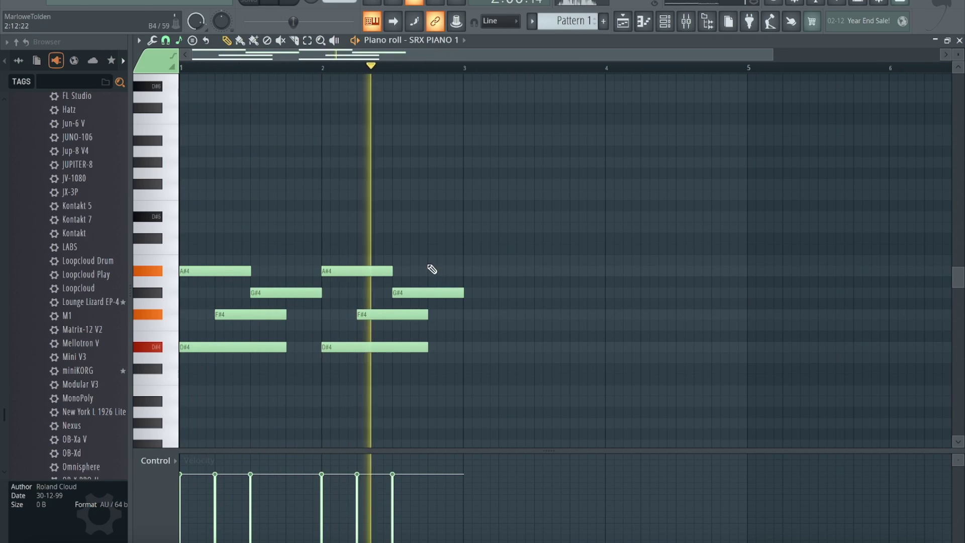
{"action": "left_click", "coordinate": [434, 260]}
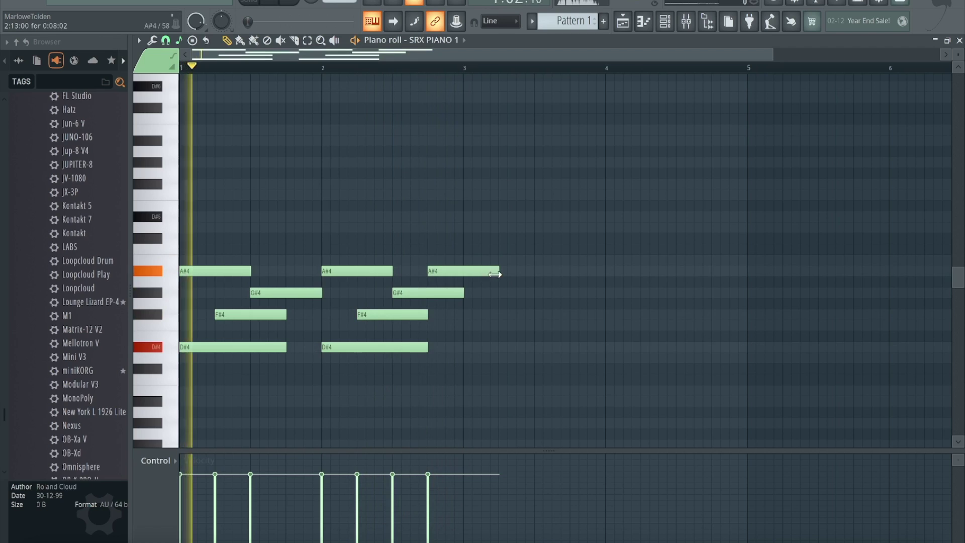
{"action": "left_click_drag", "start_coordinate": [492, 274], "coordinate": [464, 274]}
{"action": "mouse_move", "coordinate": [413, 232]}
{"action": "left_mouse_down"}
{"action": "mouse_move", "coordinate": [431, 246]}
{"action": "mouse_move", "coordinate": [426, 262]}
{"action": "mouse_move", "coordinate": [439, 261]}
{"action": "left_mouse_up"}
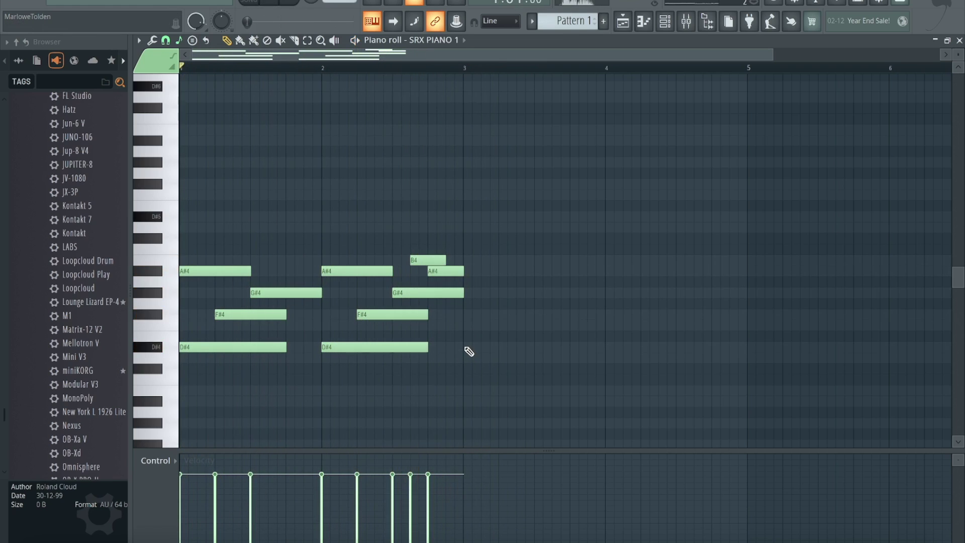
{"action": "key", "text": "space"}
Duplicate bars 1 and 2 into bars 3 and 4 and lower the copied D#4 bass notes to B3.
{"action": "left_click_drag", "start_coordinate": [478, 394], "coordinate": [200, 248]}
{"action": "left_click_drag", "start_coordinate": [207, 349], "coordinate": [534, 392]}
{"action": "left_click", "coordinate": [499, 376]}
{"action": "key", "text": "space"}
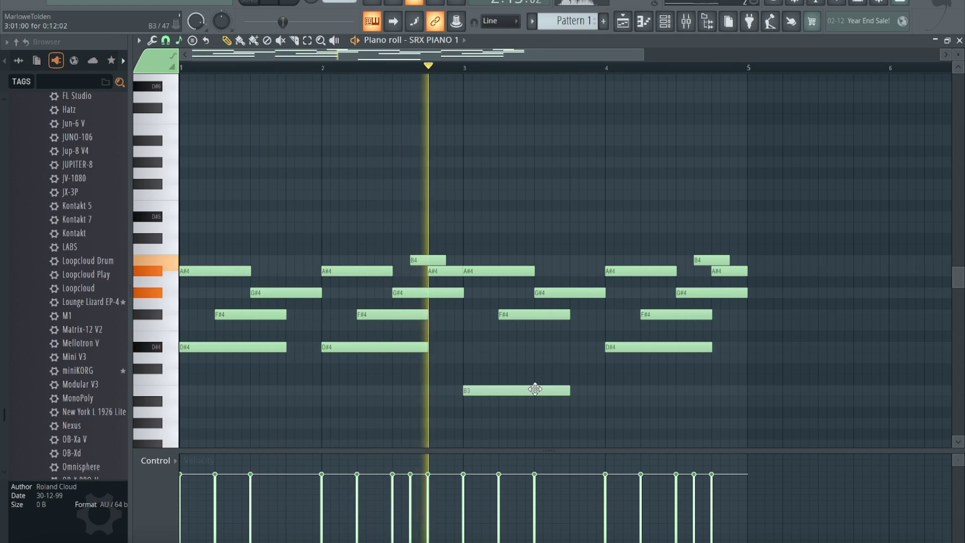
{"action": "left_click_drag", "start_coordinate": [613, 348], "coordinate": [614, 391]}
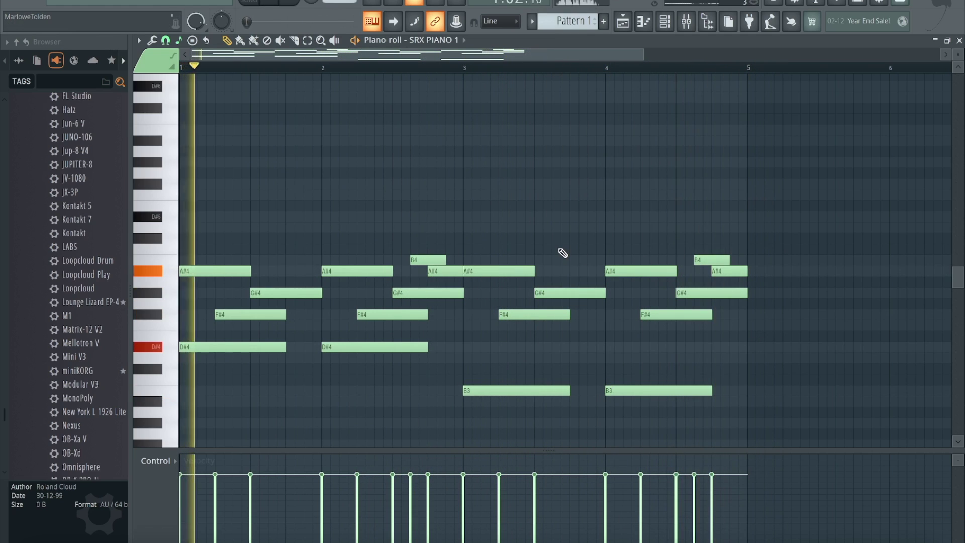
Select the four-bar time range of the pattern and turn off Fruity Delay 3 on mixer Insert 4.
{"action": "key", "text": "ctrl+a"}
{"action": "left_click_drag", "start_coordinate": [889, 68], "coordinate": [747, 81]}
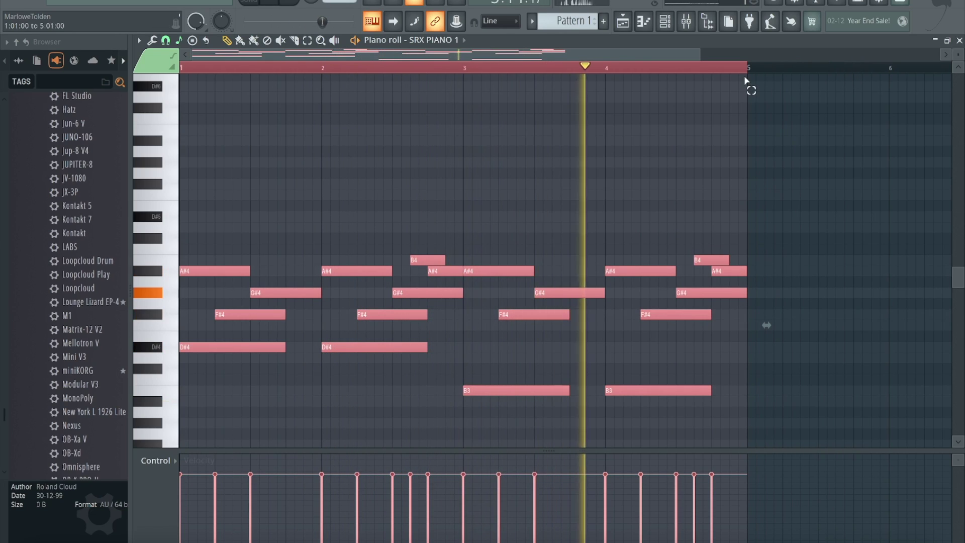
{"action": "left_click", "coordinate": [686, 23]}
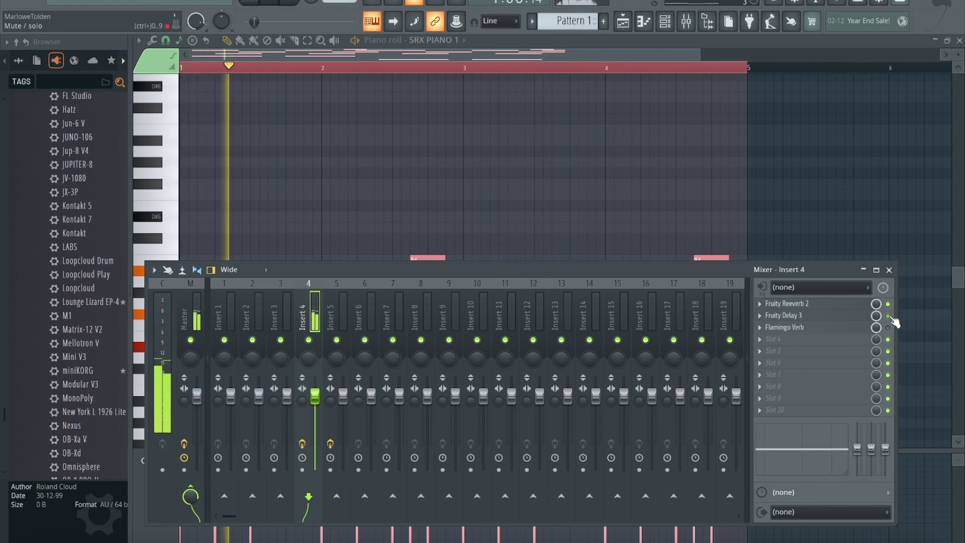
{"action": "left_click", "coordinate": [889, 270]}
Transpose all notes up one octave and copy the D#5 and B4 bass notes one octave lower to D#4 and B3.
{"action": "key", "text": "ctrl+a"}
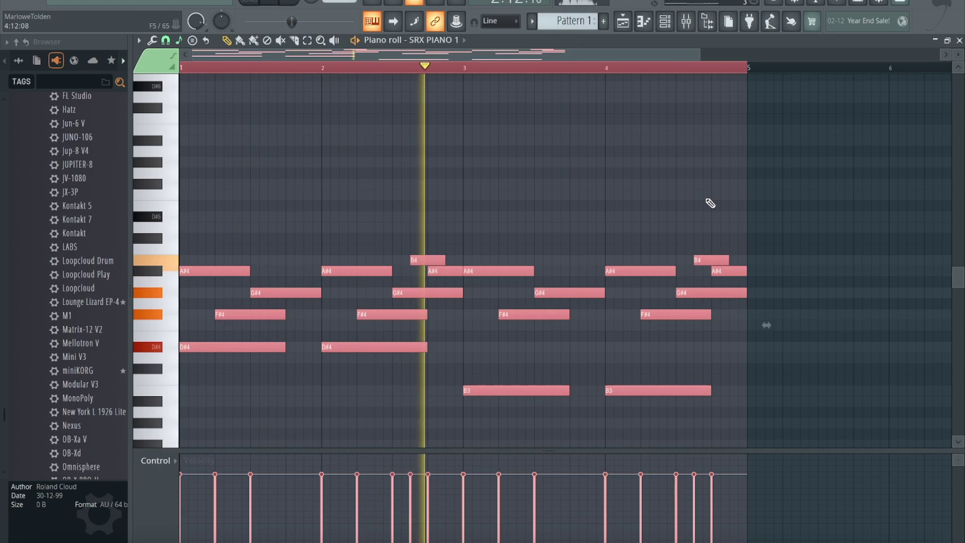
{"action": "key", "text": "ctrl+Up"}
{"action": "left_click", "coordinate": [662, 284]}
{"action": "left_click_drag", "start_coordinate": [674, 298], "coordinate": [253, 205]}
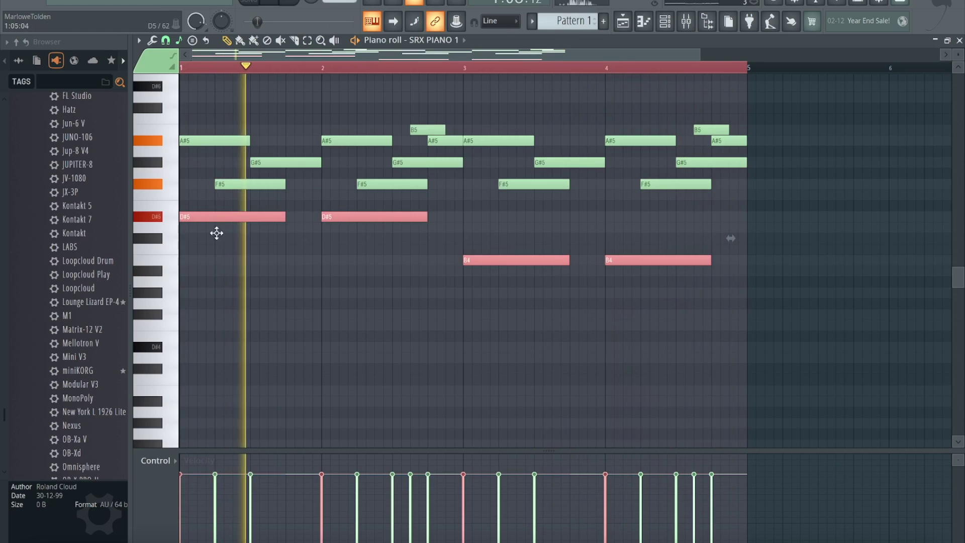
{"action": "left_click_drag", "start_coordinate": [220, 318], "coordinate": [217, 340]}
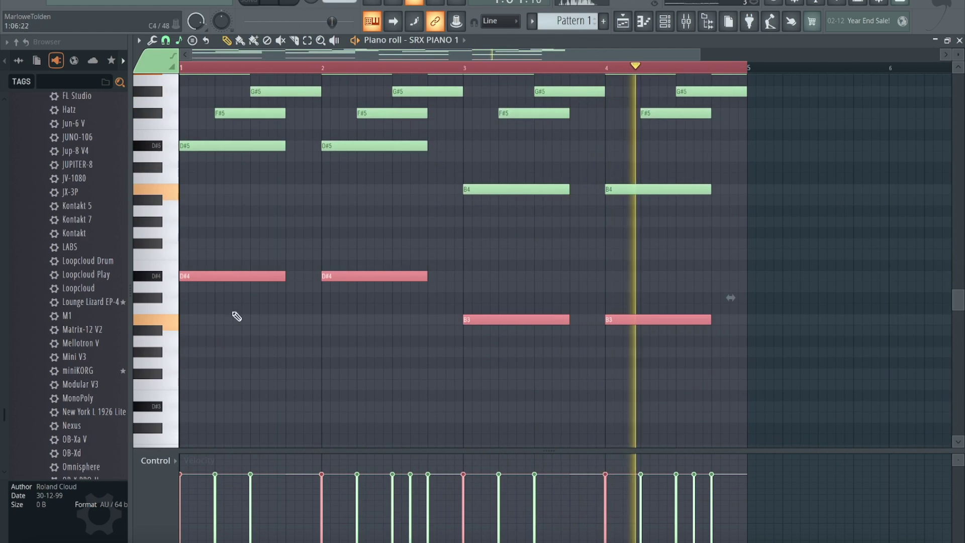
{"action": "key", "text": "ctrl+d"}
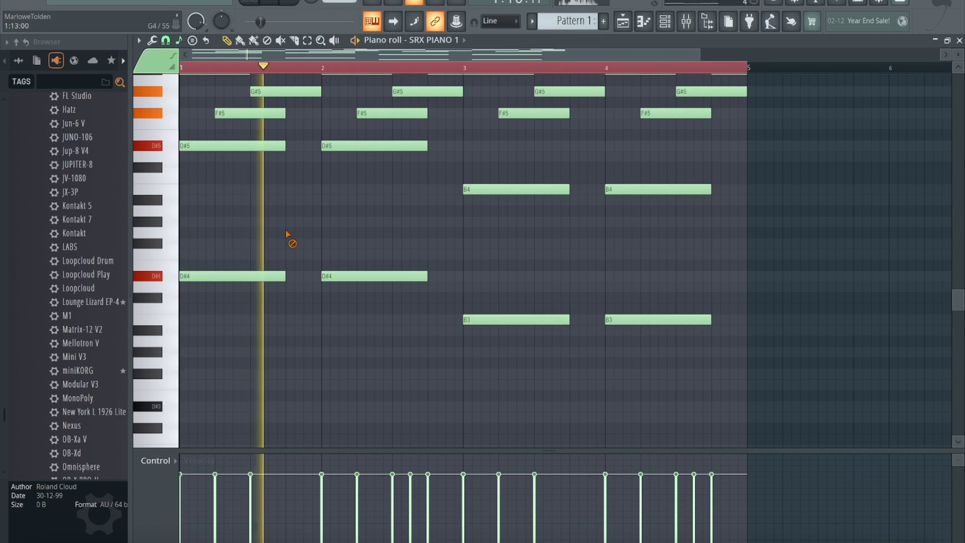
Add harmony notes matching the bass note length: A#4 in bars 1 and 2, F#4 in bars 3 and 4.
{"action": "scroll", "coordinate": [194, 209], "scroll_direction": "up", "scroll_amount": 4}
{"action": "scroll", "coordinate": [209, 232], "scroll_direction": "down", "scroll_amount": 1}
{"action": "scroll", "coordinate": [209, 233], "scroll_direction": "up", "scroll_amount": 2}
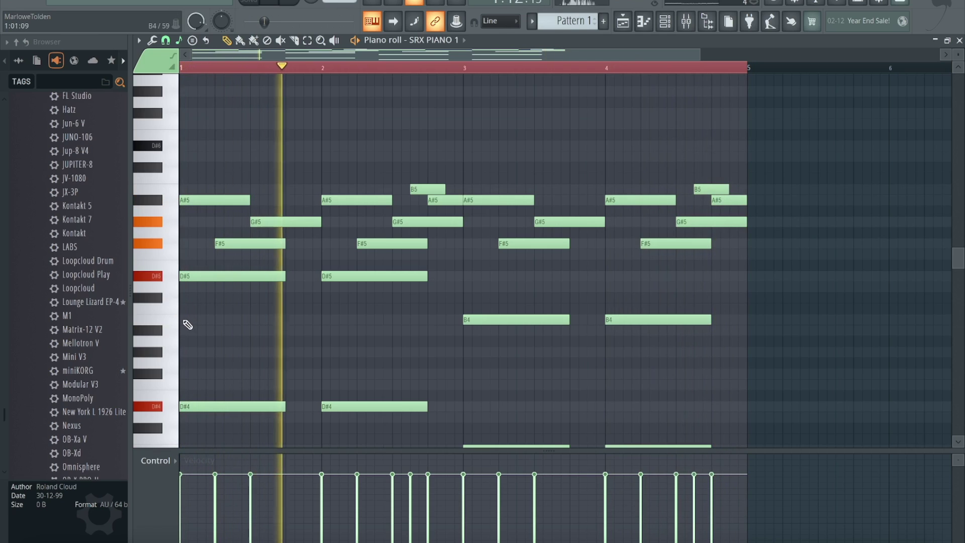
{"action": "left_click", "coordinate": [185, 322]}
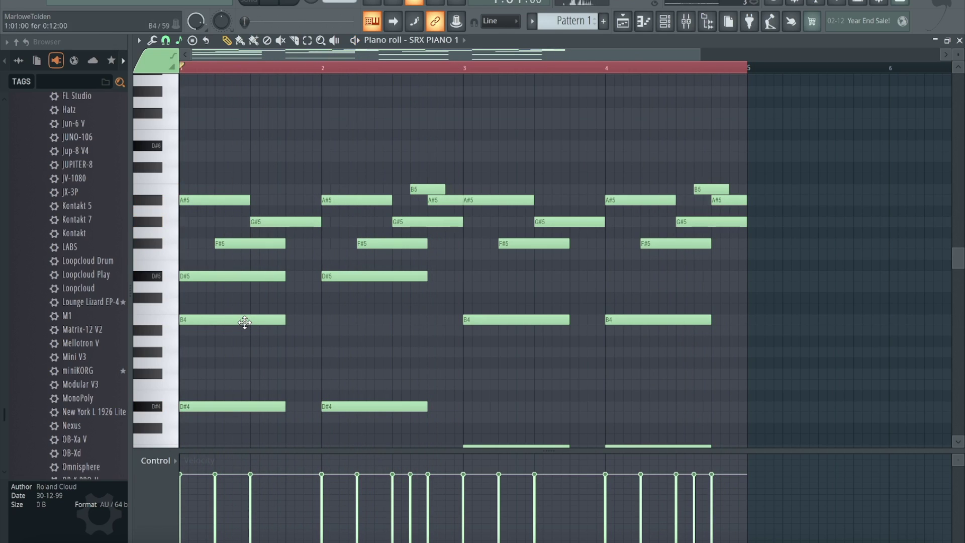
{"action": "left_click_drag", "start_coordinate": [245, 322], "coordinate": [244, 332]}
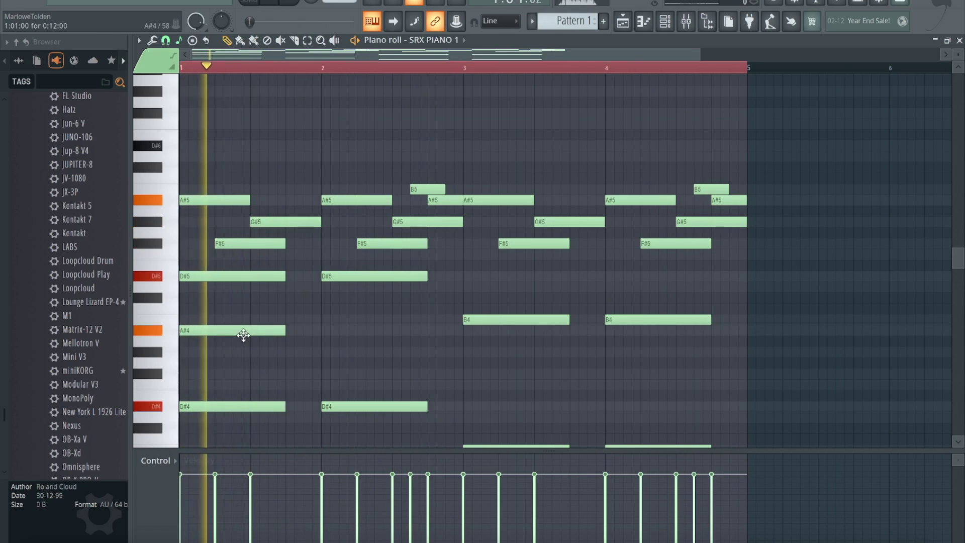
{"action": "left_click", "coordinate": [321, 330]}
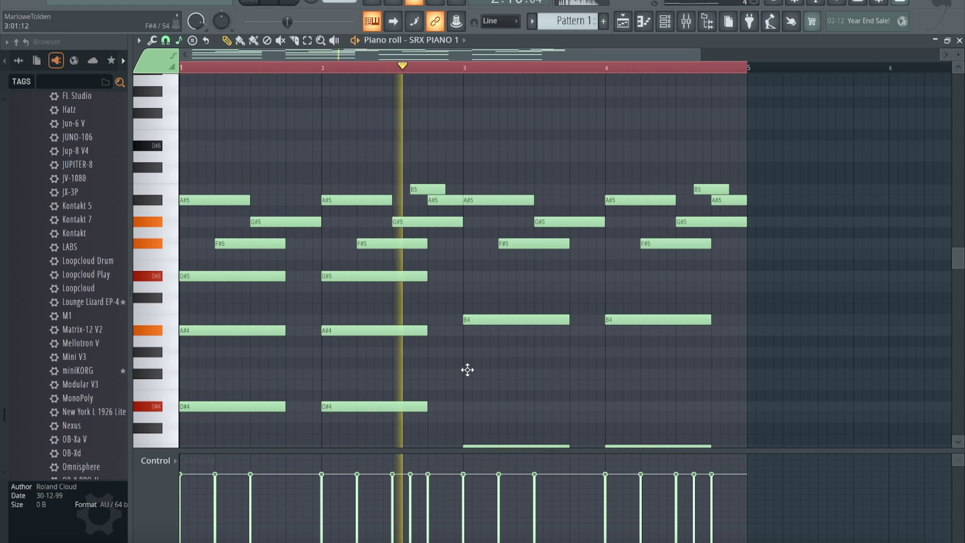
{"action": "left_click", "coordinate": [467, 373]}
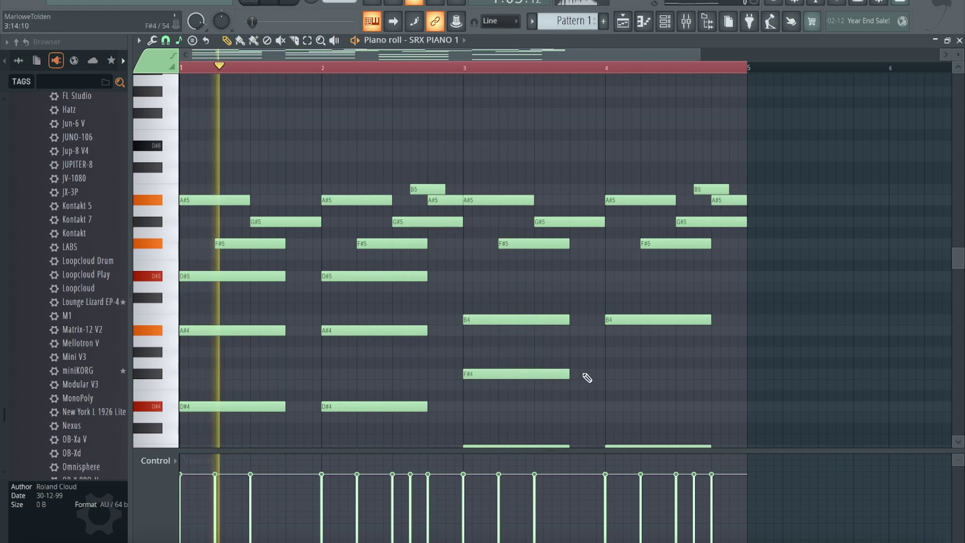
{"action": "mouse_move", "coordinate": [545, 372]}
{"action": "left_mouse_down"}
{"action": "mouse_move", "coordinate": [558, 372]}
{"action": "mouse_move", "coordinate": [550, 376]}
{"action": "left_mouse_up"}
{"action": "left_click", "coordinate": [609, 375]}
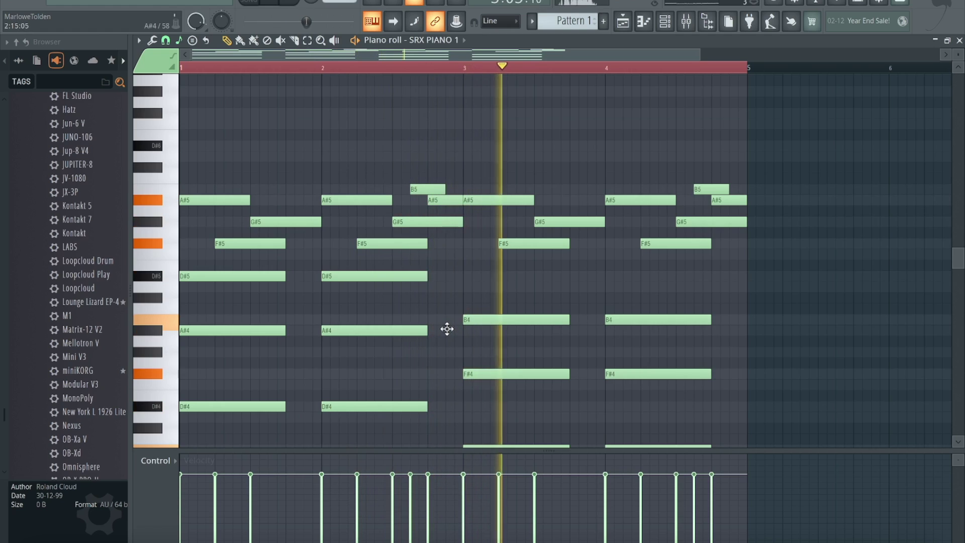
{"action": "scroll", "coordinate": [432, 307], "scroll_direction": "up", "scroll_amount": 3}
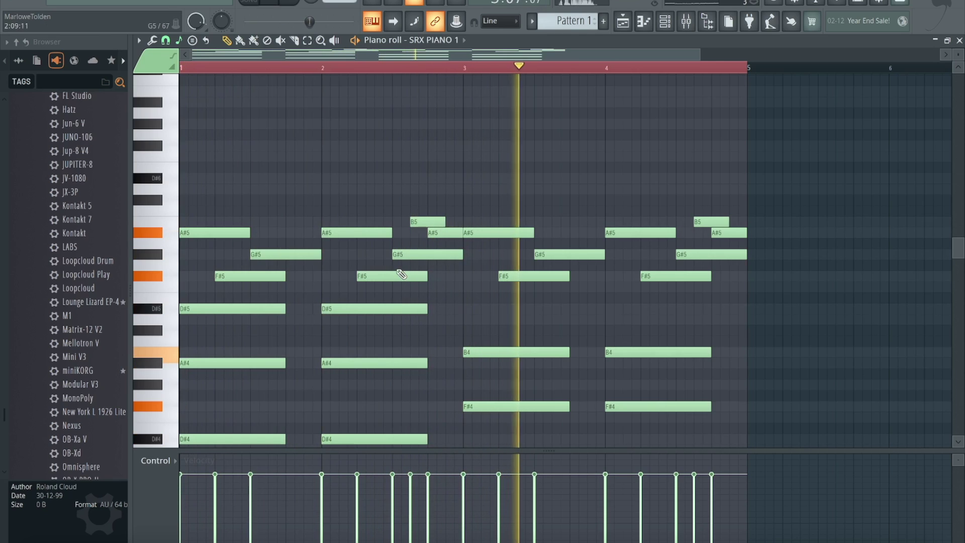
Open the SRX PIANO 1 plugin window from the channel rack to view the loaded patch.
{"action": "left_click", "coordinate": [668, 24]}
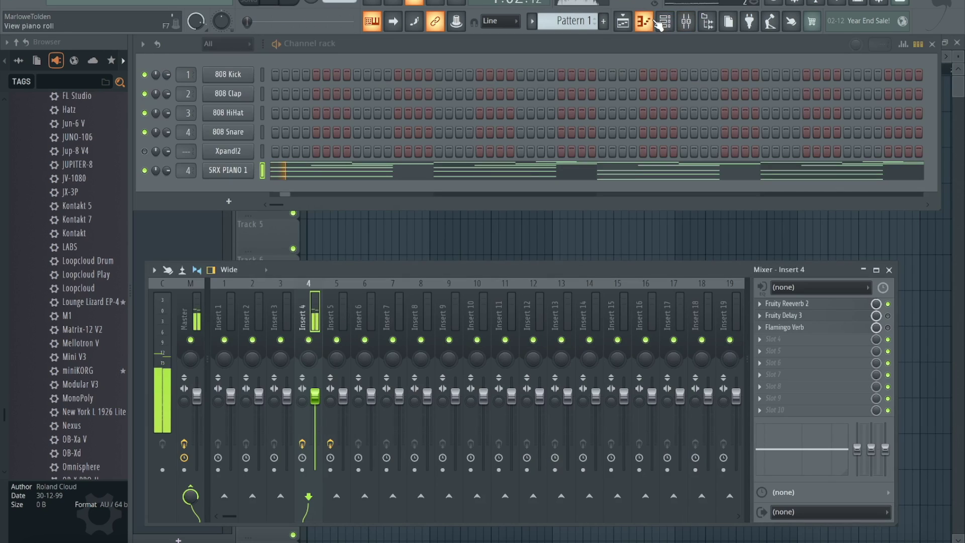
{"action": "left_click", "coordinate": [240, 172]}
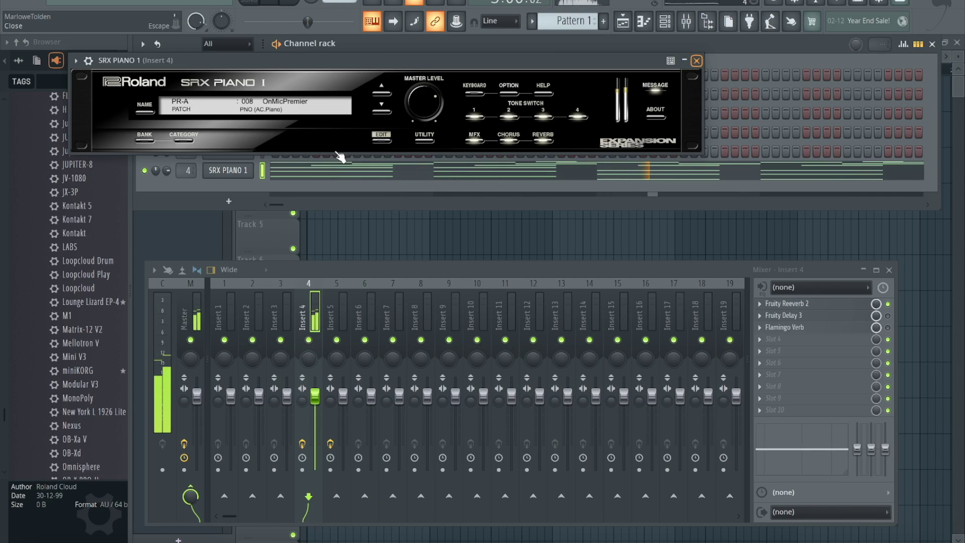
{"action": "key", "text": "Escape"}
Reopen the SRX PIANO 1 piano roll and transpose all notes up one octave.
{"action": "left_click", "coordinate": [335, 172]}
{"action": "key", "text": "ctrl+a"}
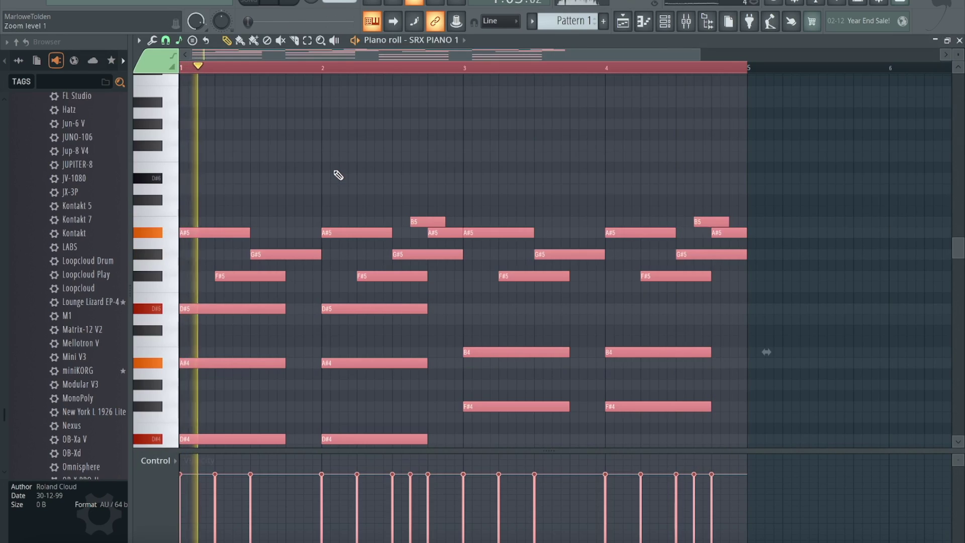
{"action": "key", "text": "ctrl+Up"}
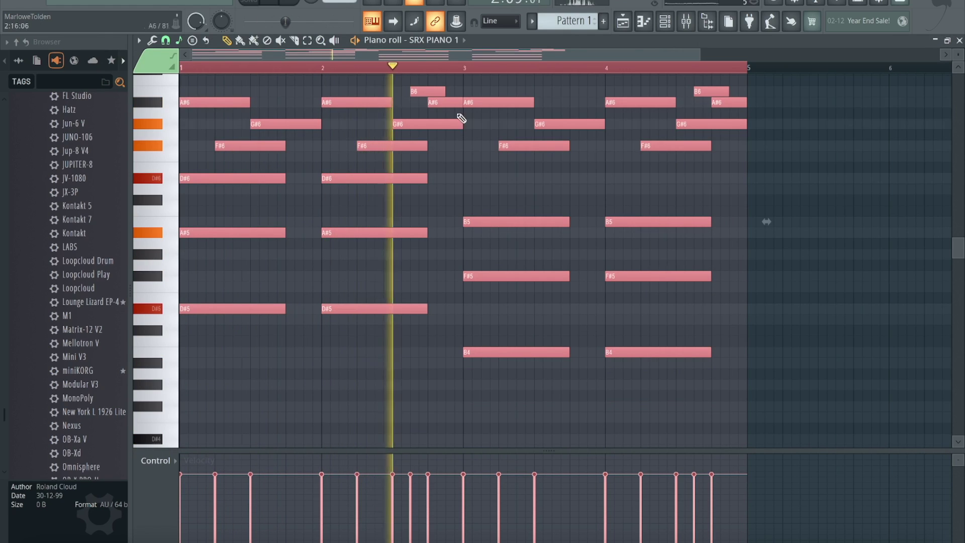
Load the HalfTime effect into slot 4 of mixer Insert 4.
{"action": "left_click", "coordinate": [686, 21]}
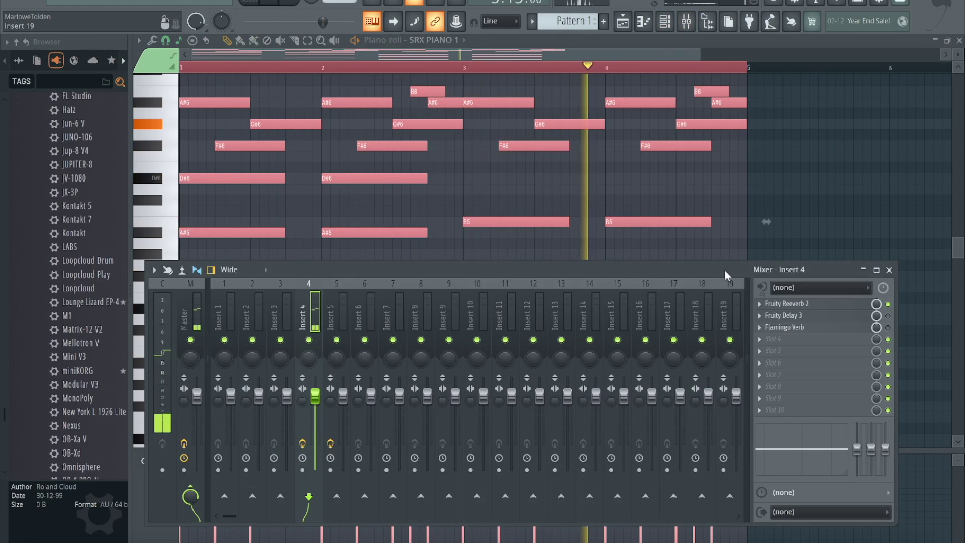
{"action": "left_click", "coordinate": [778, 338]}
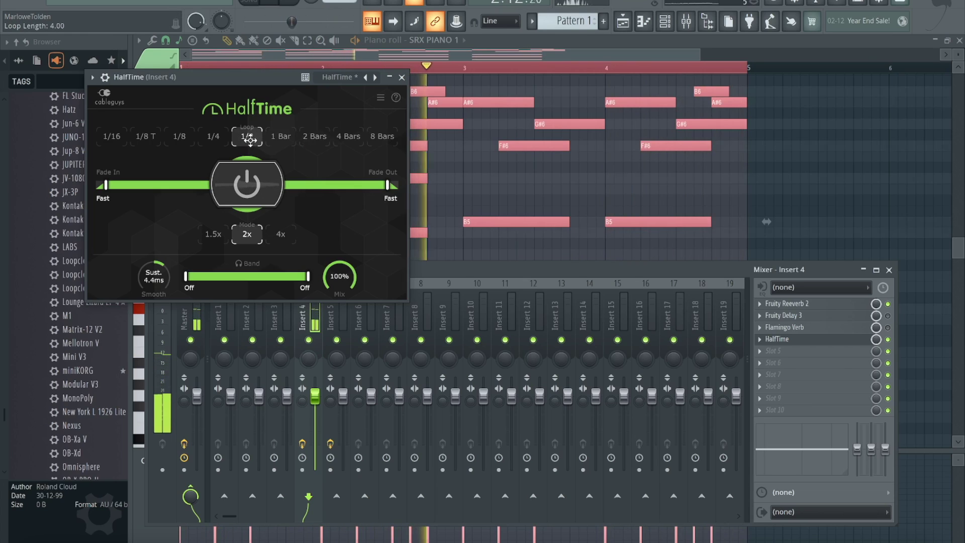
{"action": "left_click", "coordinate": [402, 77]}
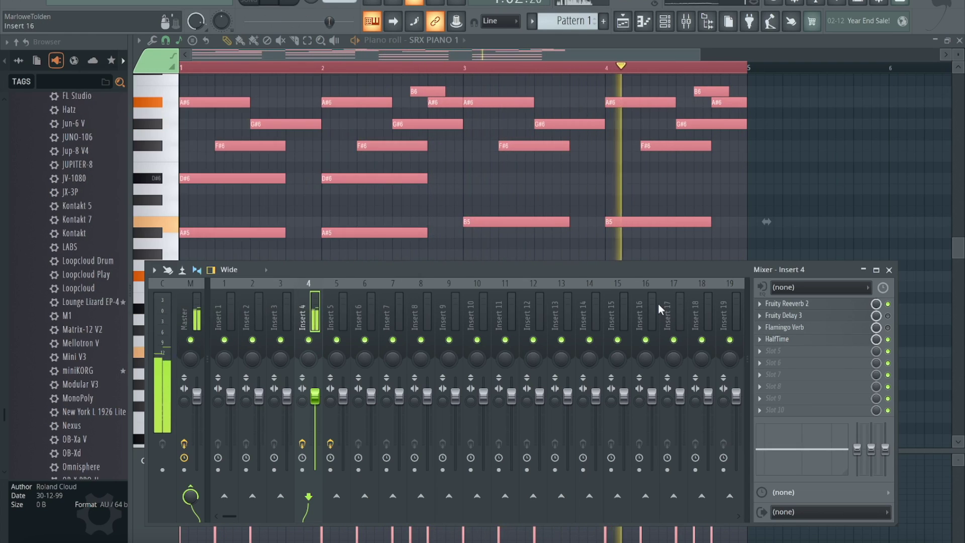
Load Effectrix into slot 5 of Insert 4 and place Reverse blocks on steps 9–16 and 25–31.
{"action": "left_click", "coordinate": [790, 357]}
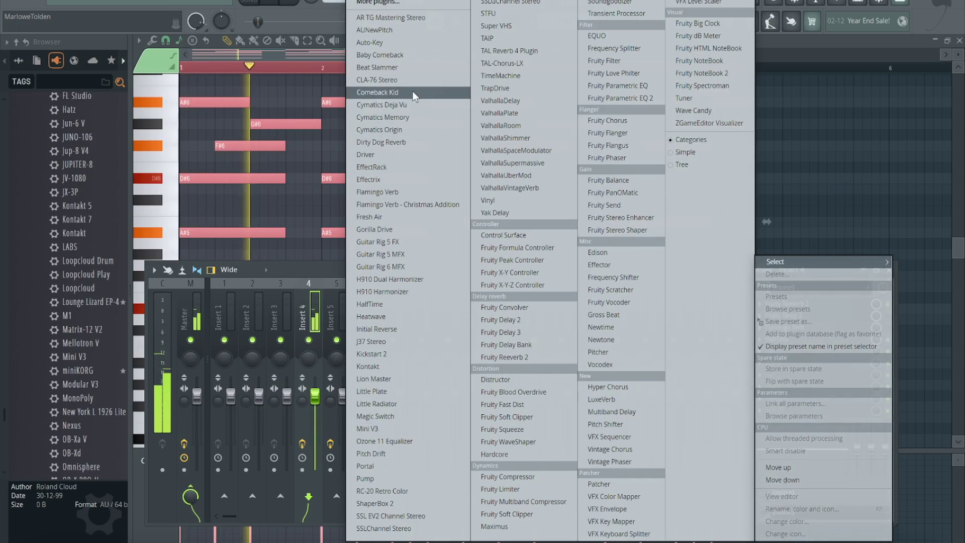
{"action": "left_click", "coordinate": [397, 179]}
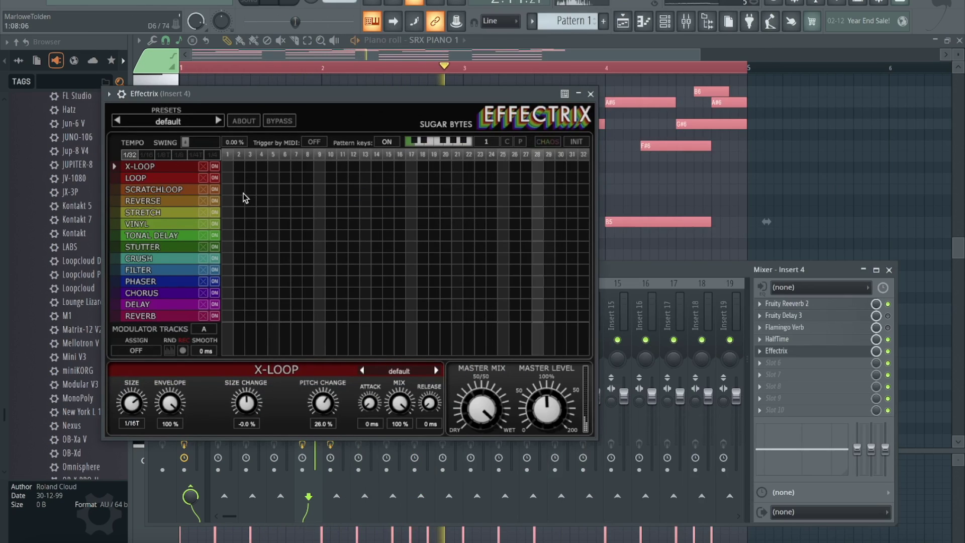
{"action": "left_click", "coordinate": [320, 200]}
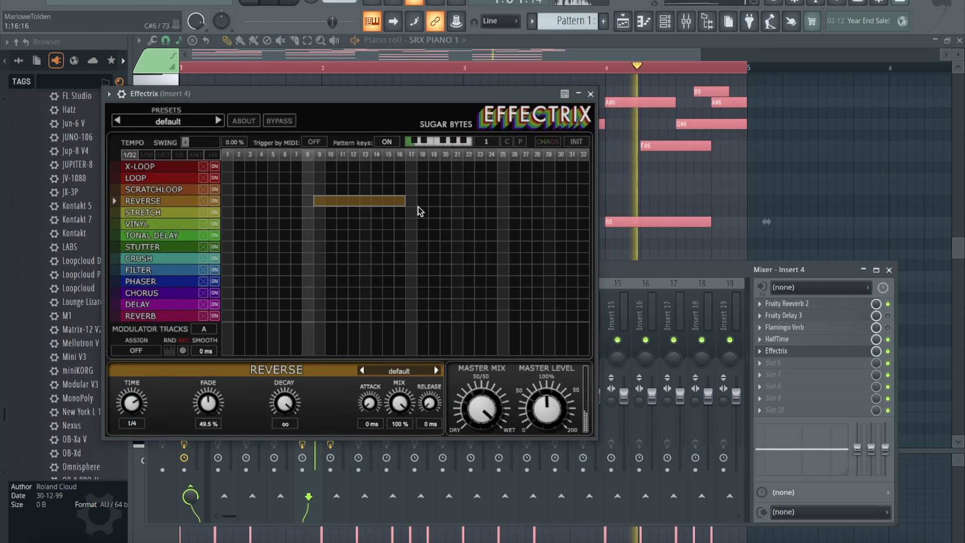
{"action": "left_click_drag", "start_coordinate": [503, 200], "coordinate": [577, 201]}
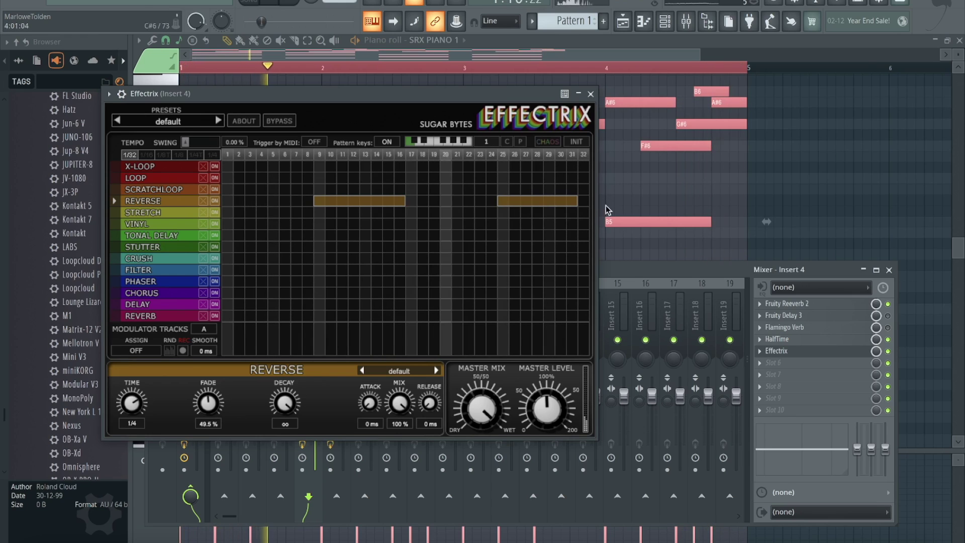
{"action": "left_click", "coordinate": [590, 95]}
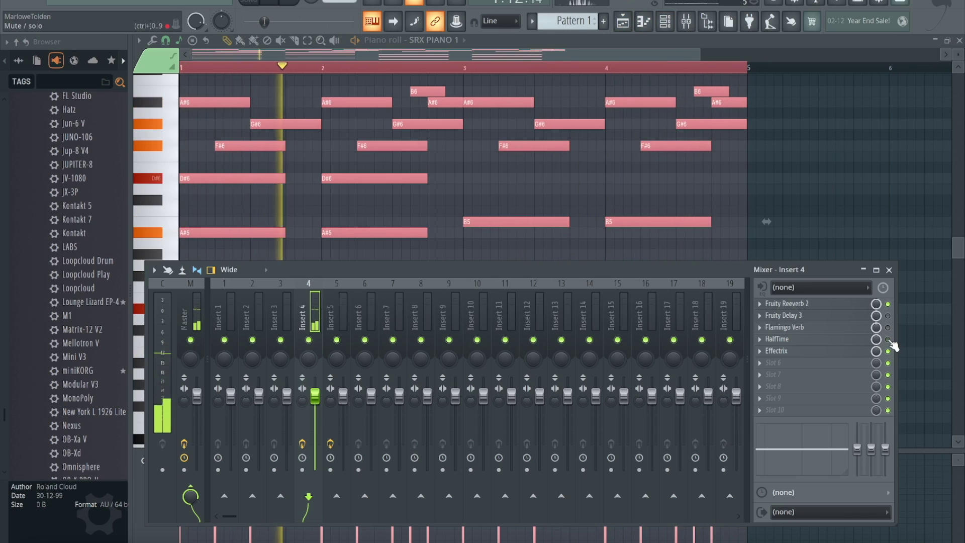
Close the mixer and transpose all SRX PIANO 1 notes back down one octave.
{"action": "key", "text": "F9"}
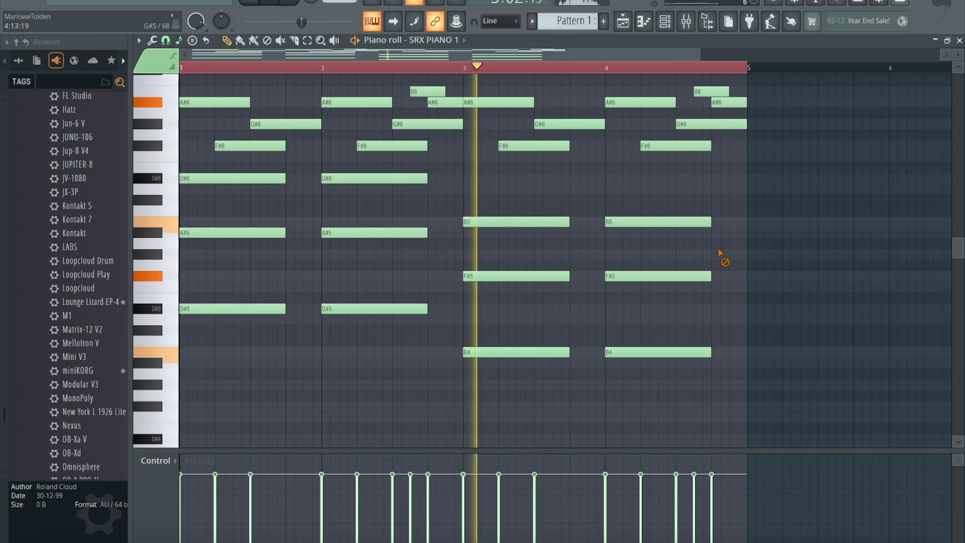
{"action": "key", "text": "ctrl+Down"}
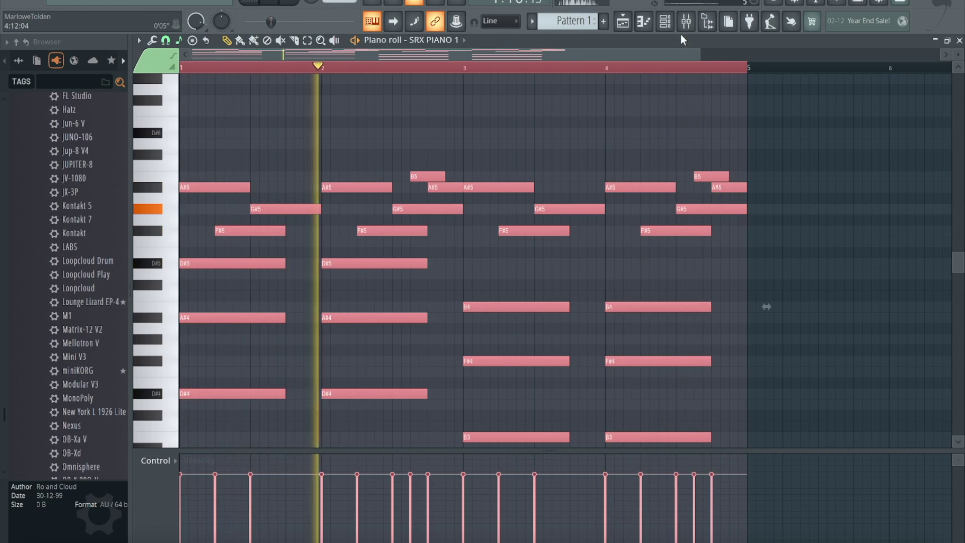
Open the channel rack and transpose the selected SRX PIANO 1 channel by 3 semitones.
{"action": "left_click", "coordinate": [666, 22]}
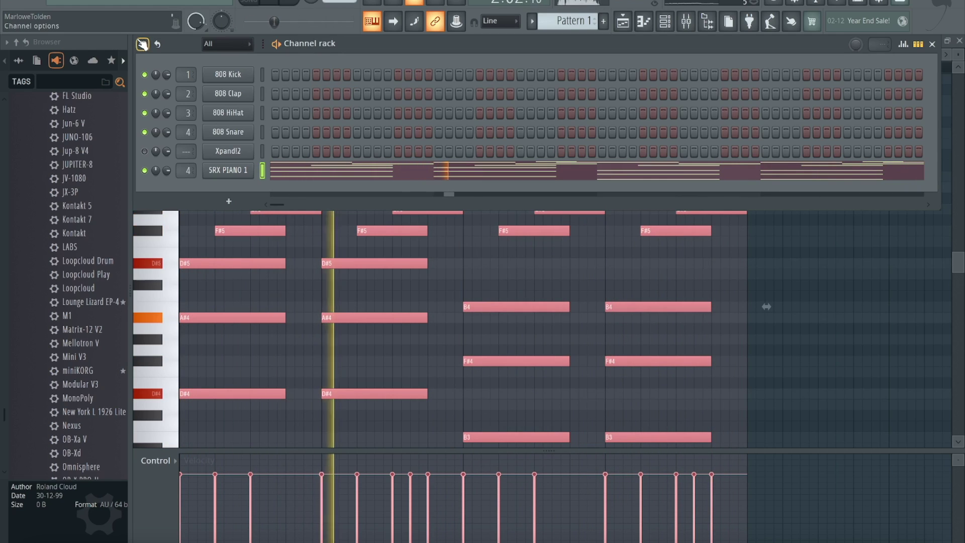
{"action": "left_click", "coordinate": [143, 44]}
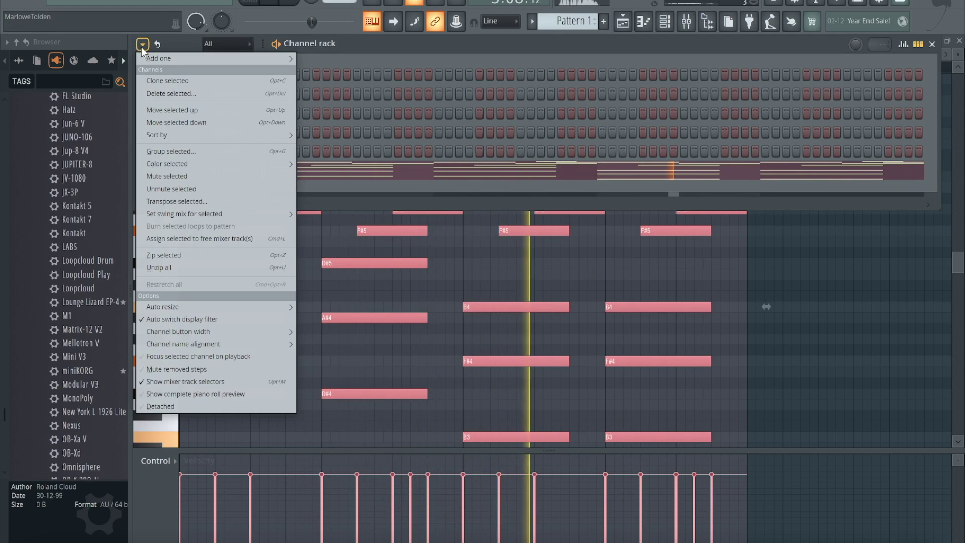
{"action": "mouse_move", "coordinate": [161, 58]}
{"action": "left_click", "coordinate": [635, 43]}
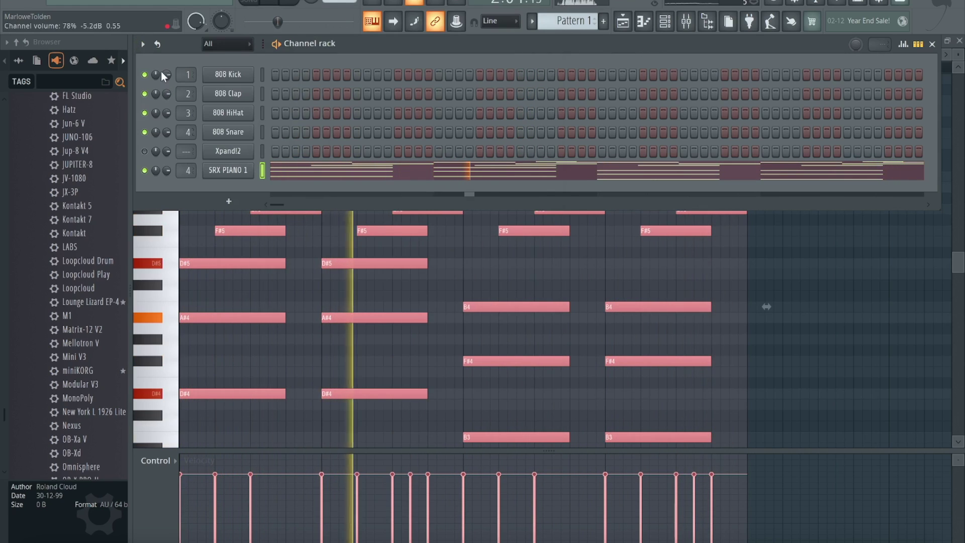
{"action": "left_click", "coordinate": [143, 44]}
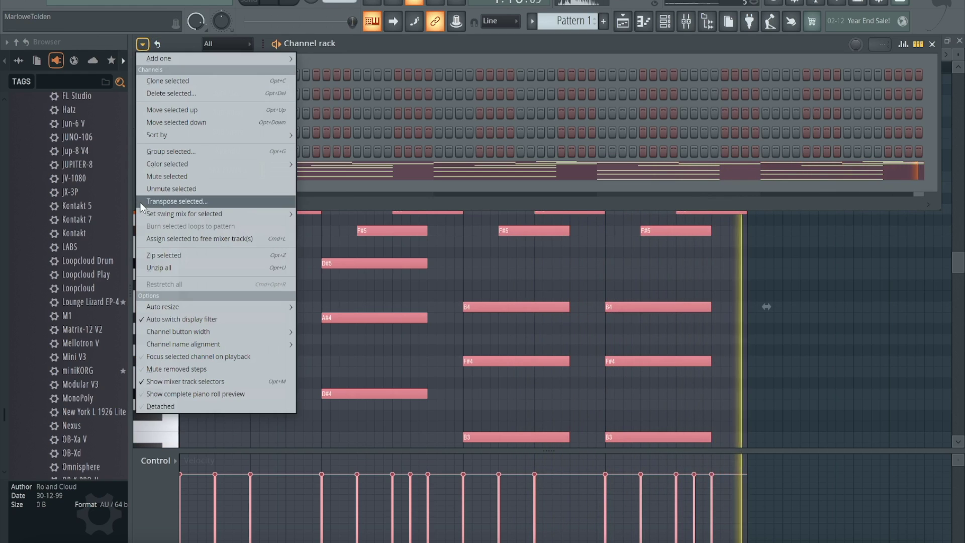
{"action": "left_click", "coordinate": [176, 202]}
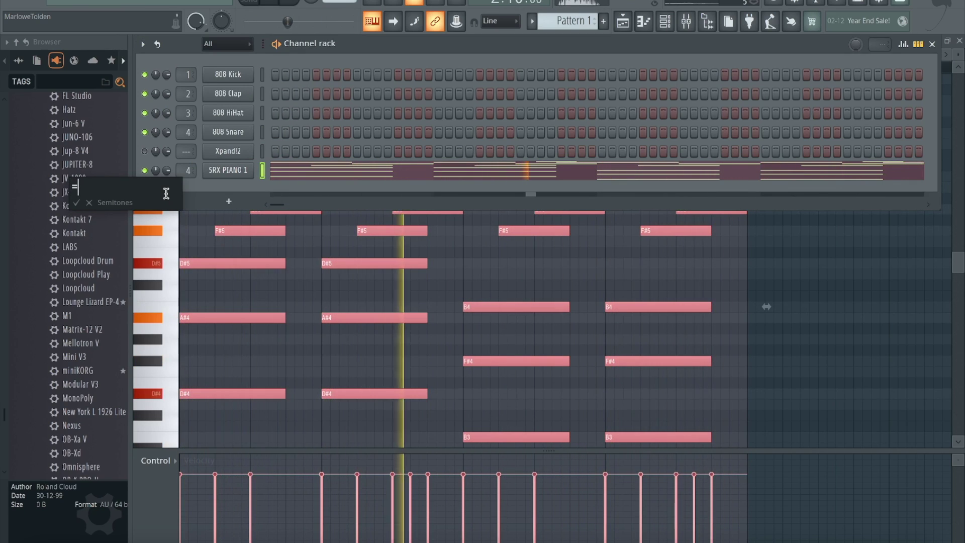
{"action": "type", "text": "3"}
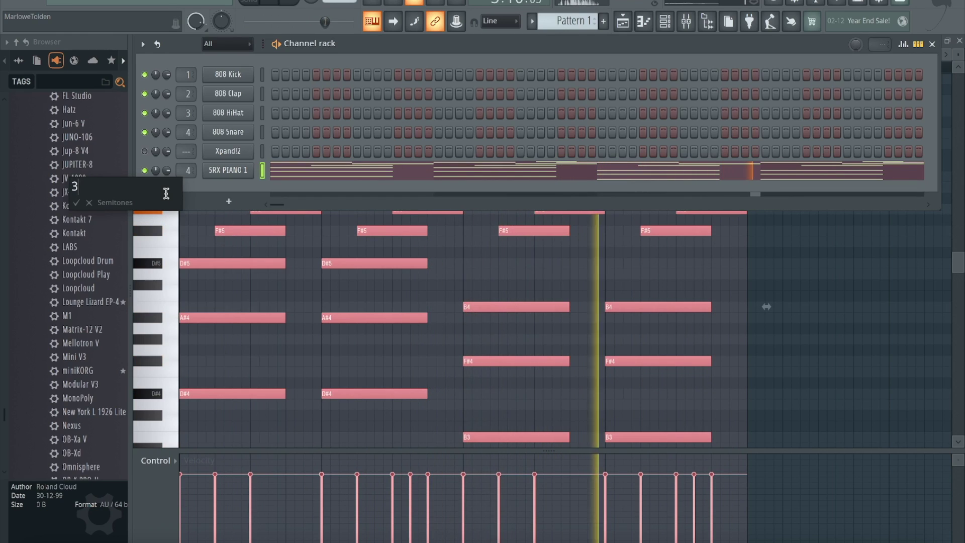
{"action": "left_click", "coordinate": [76, 203]}
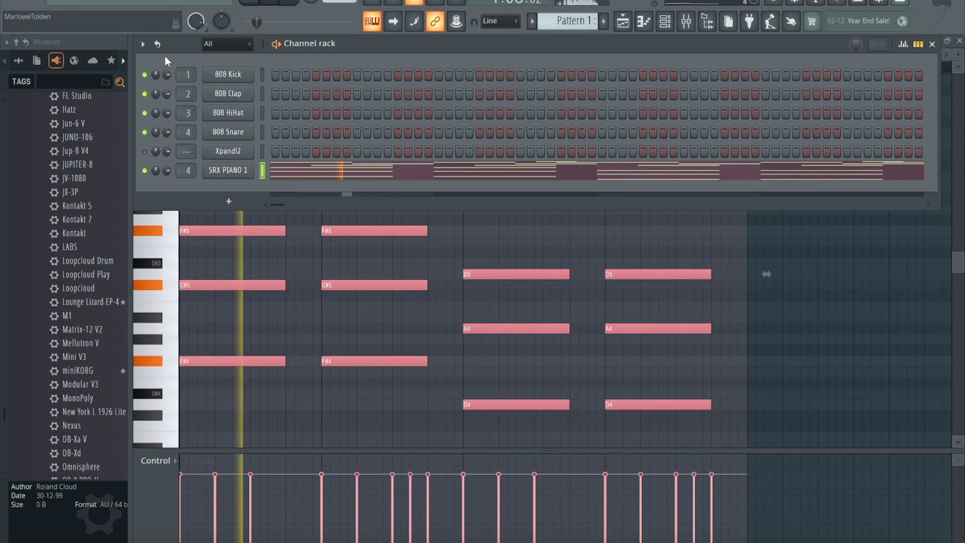
Transpose the selected SRX PIANO 1 channel by -5 semitones.
{"action": "left_click", "coordinate": [143, 44]}
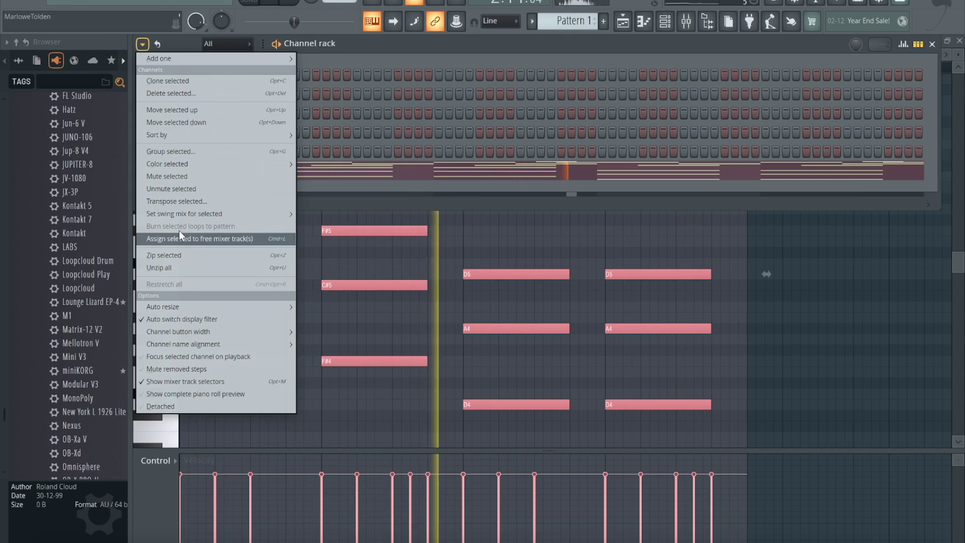
{"action": "left_click", "coordinate": [180, 199]}
{"action": "type", "text": "-5"}
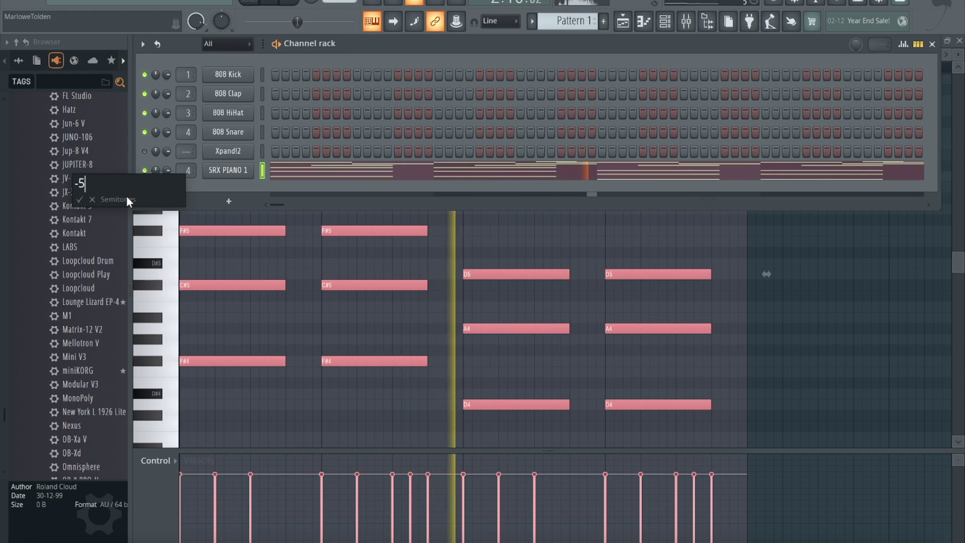
{"action": "left_click", "coordinate": [79, 199]}
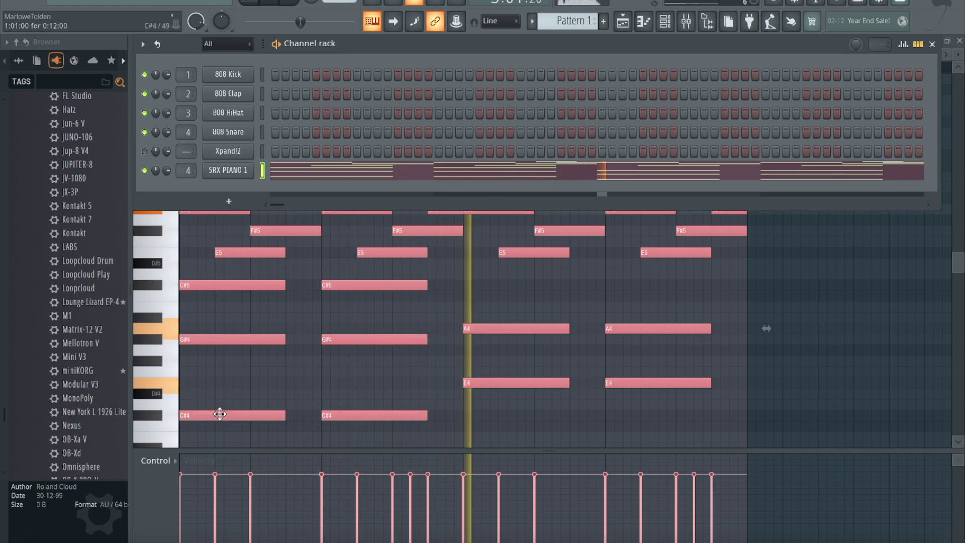
Return to the SRX PIANO 1 piano roll, select all notes and transpose them down one octave.
{"action": "scroll", "coordinate": [222, 416], "scroll_direction": "down", "scroll_amount": 3}
{"action": "right_click", "coordinate": [266, 418]}
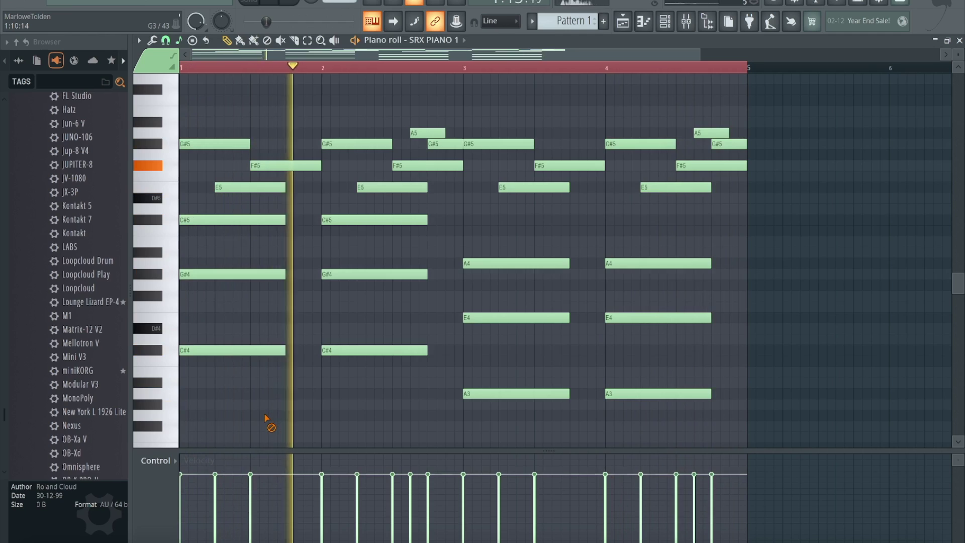
{"action": "key", "text": "ctrl+a"}
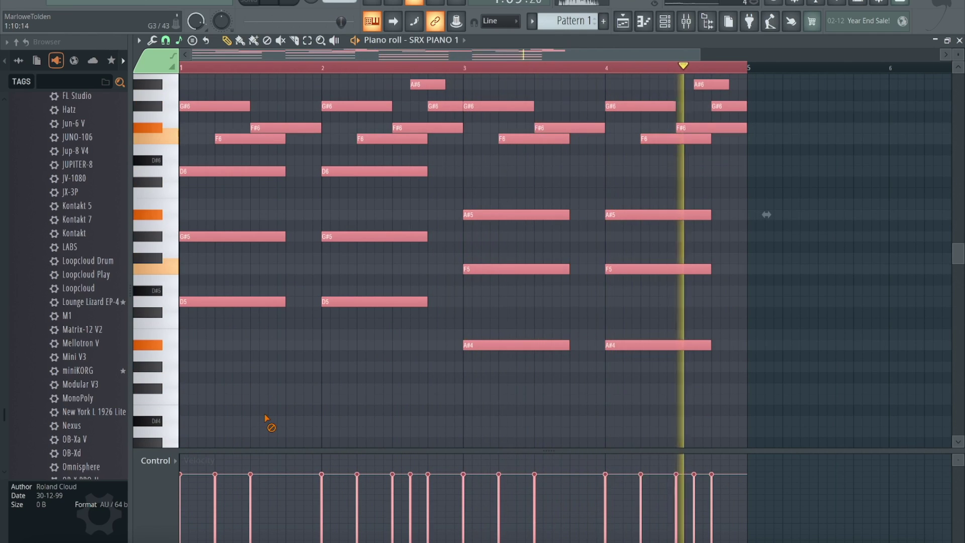
{"action": "key", "text": "ctrl+Down"}
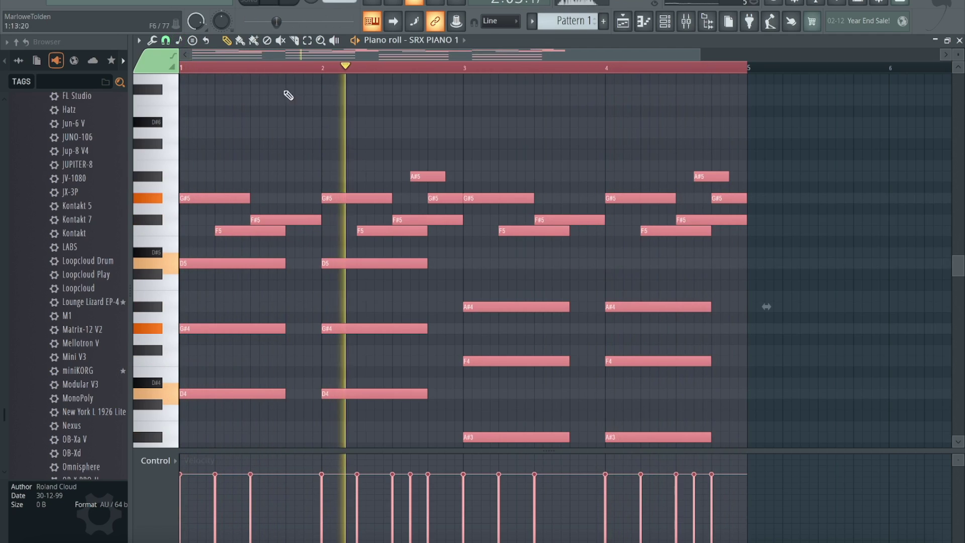
Try extra C#5 and C5 notes in bar 4, delete both and stop playback.
{"action": "left_click", "coordinate": [614, 272]}
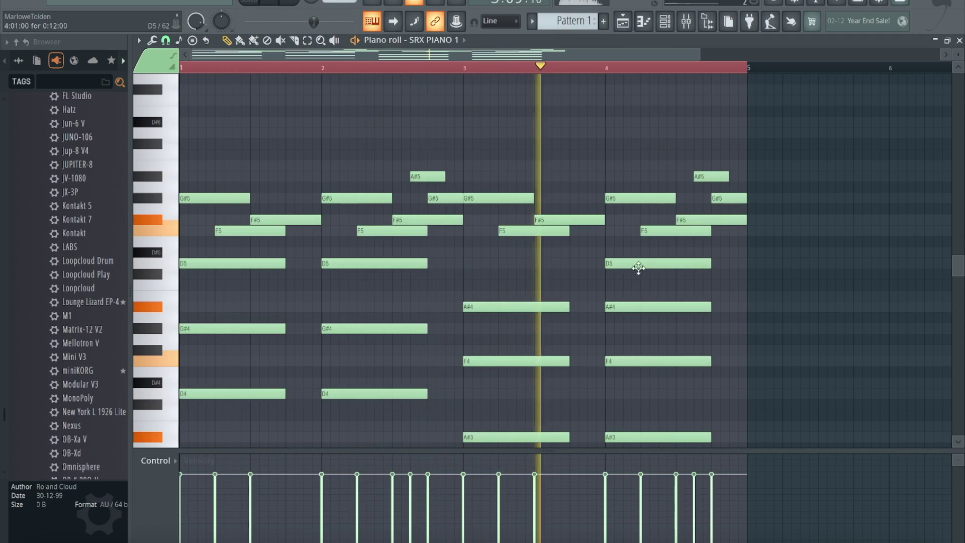
{"action": "left_click", "coordinate": [690, 274]}
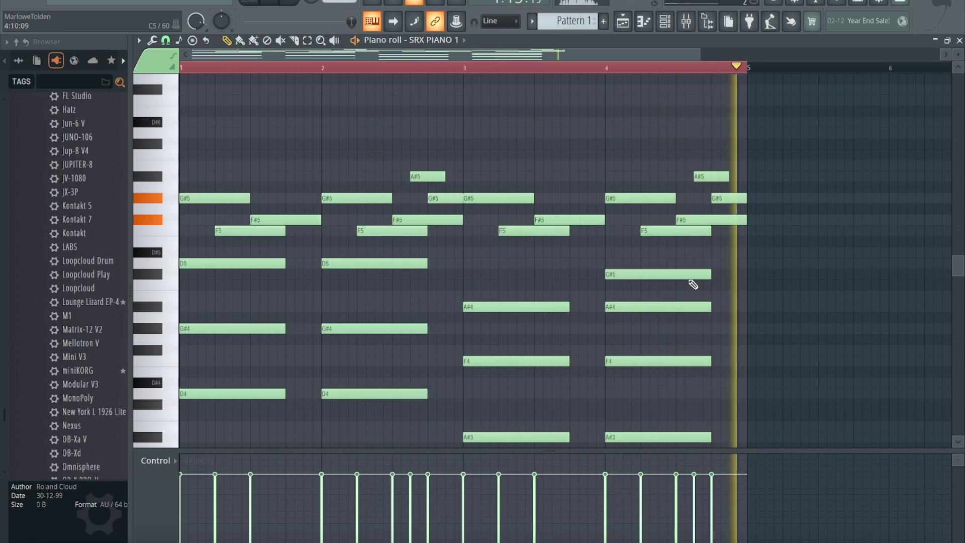
{"action": "left_click", "coordinate": [697, 284]}
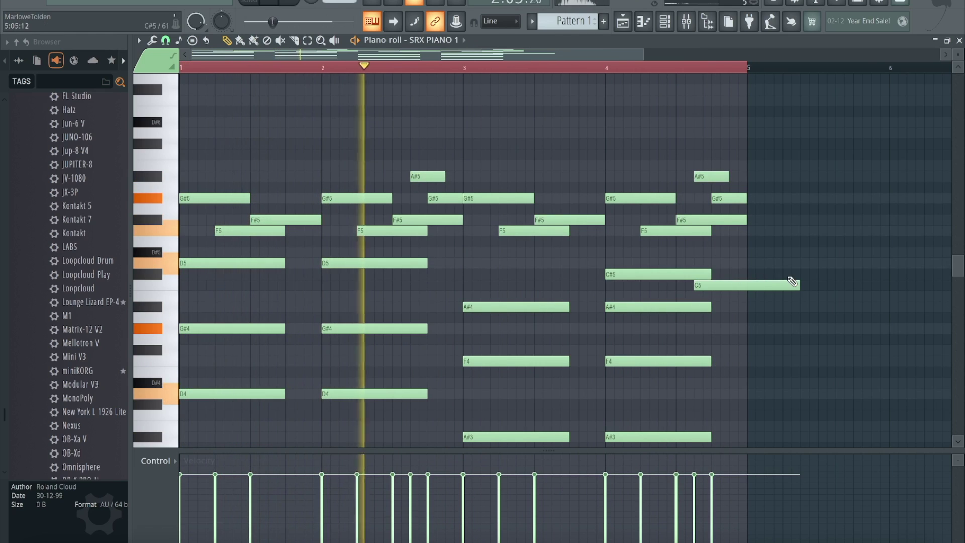
{"action": "right_click", "coordinate": [788, 286]}
{"action": "right_click", "coordinate": [703, 277]}
{"action": "key", "text": "space"}
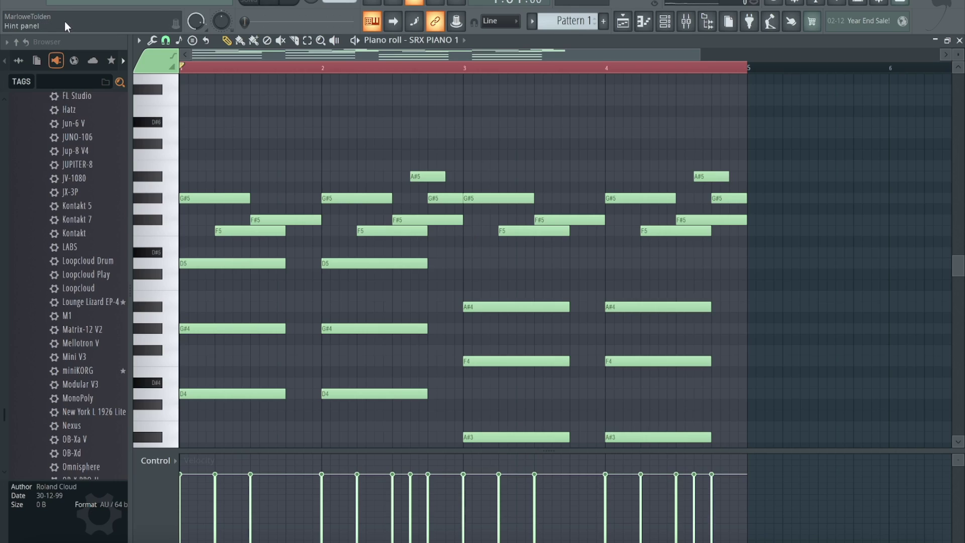
{"action": "left_click", "coordinate": [58, 3]}
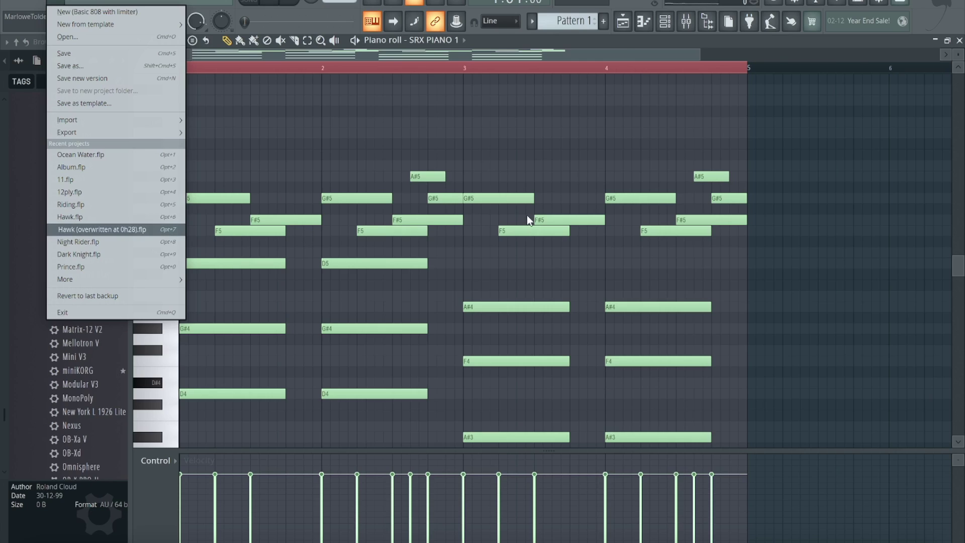
{"action": "key", "text": "Escape"}
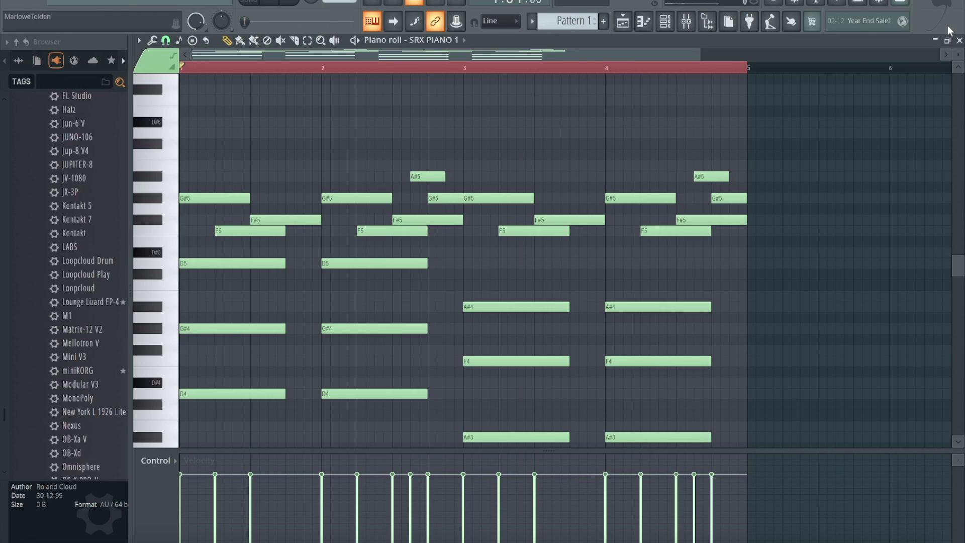